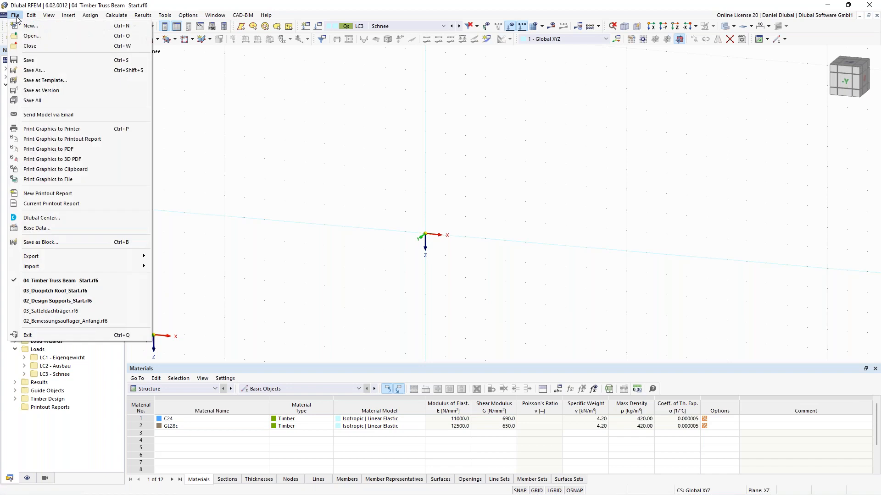
# Start a new 3D model named Timber Column and activate the Timber Design add-on.
pyautogui.click(17, 16)
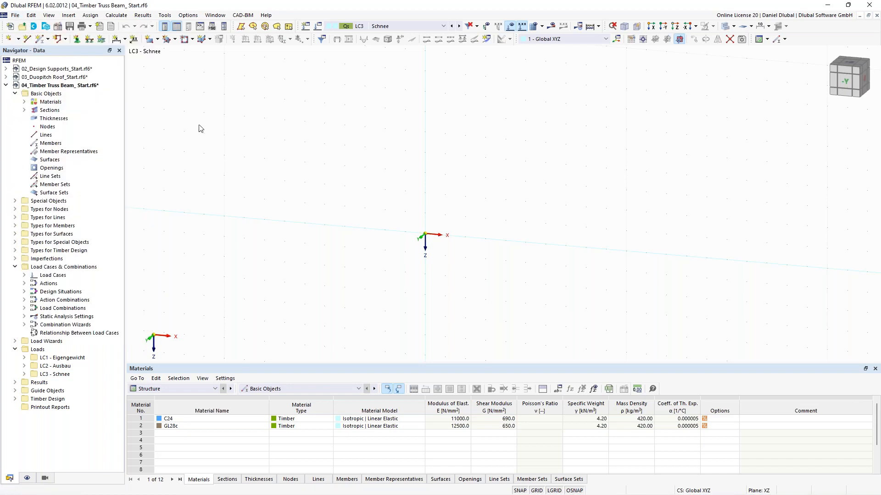
pyautogui.hotkey('ctrl', 'n')
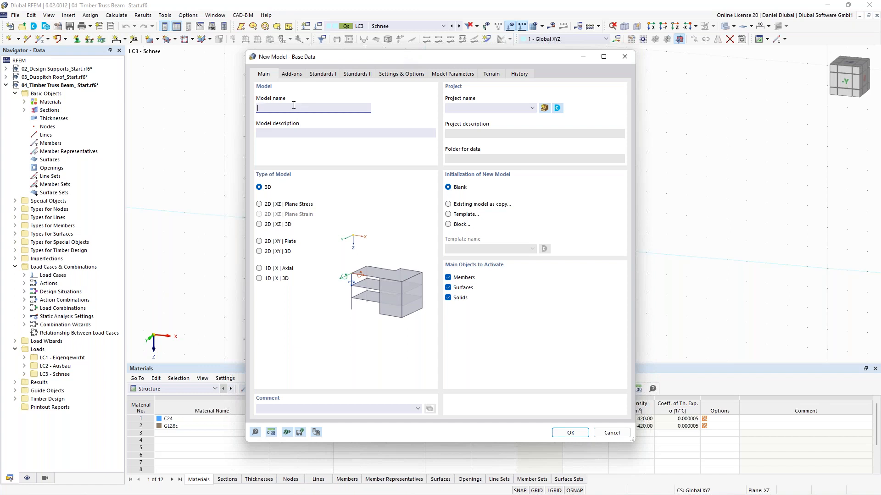
pyautogui.write('Timber Columns')
pyautogui.click(261, 188)
pyautogui.click(294, 75)
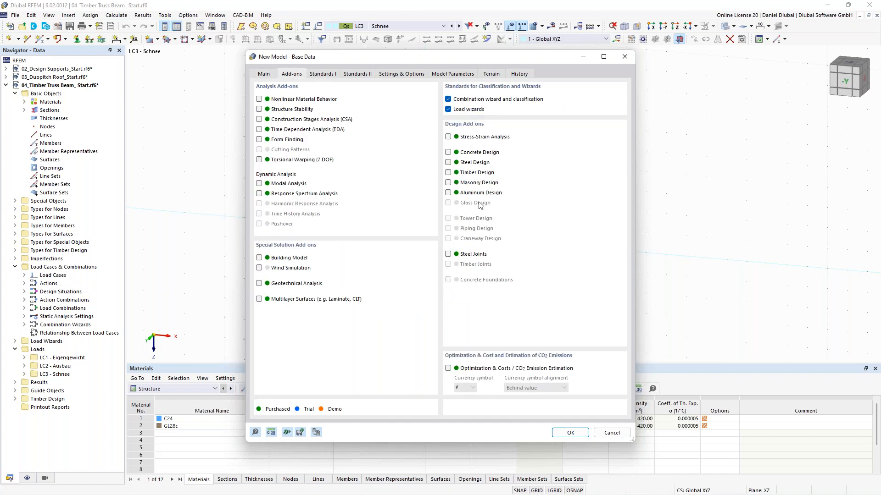
pyautogui.click(448, 172)
# Set the load classification and combination standard group to EN 1990 | Timber, check its partial factors, and create the model.
pyautogui.click(317, 75)
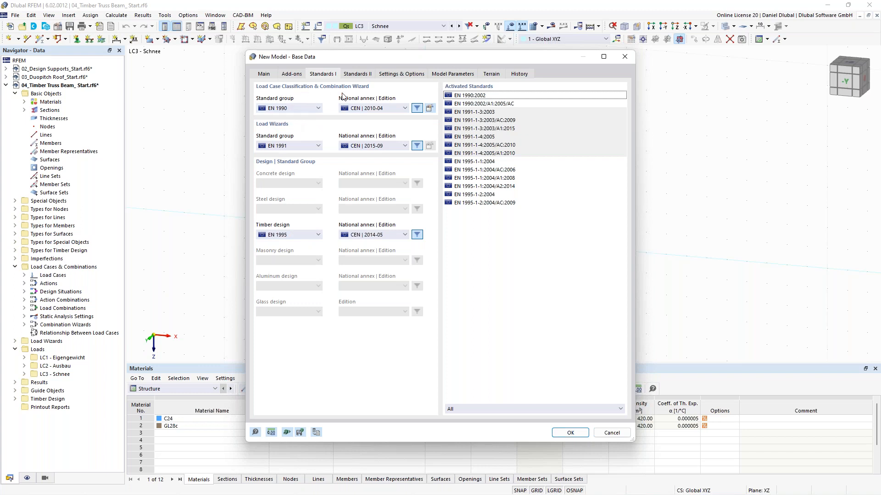
pyautogui.click(303, 108)
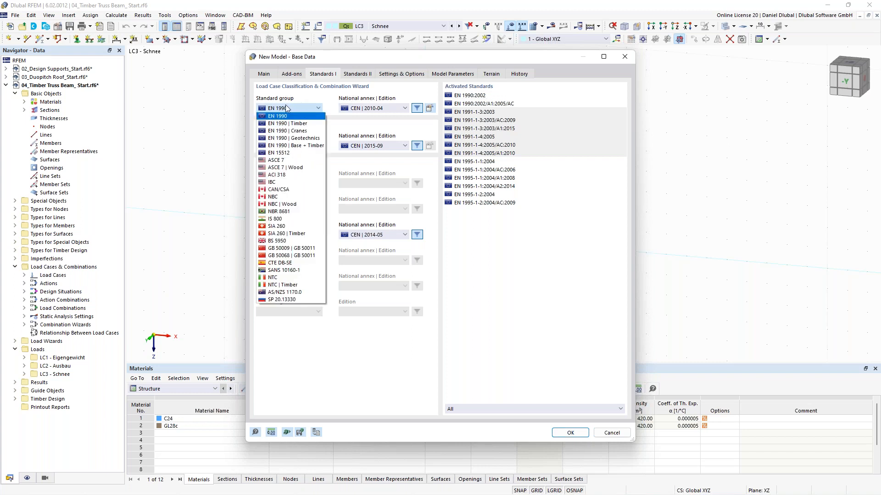
pyautogui.click(306, 125)
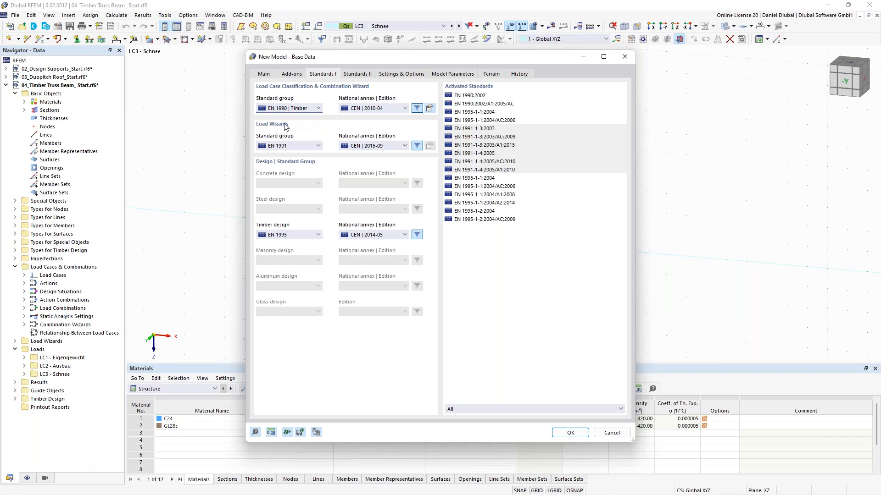
pyautogui.click(429, 109)
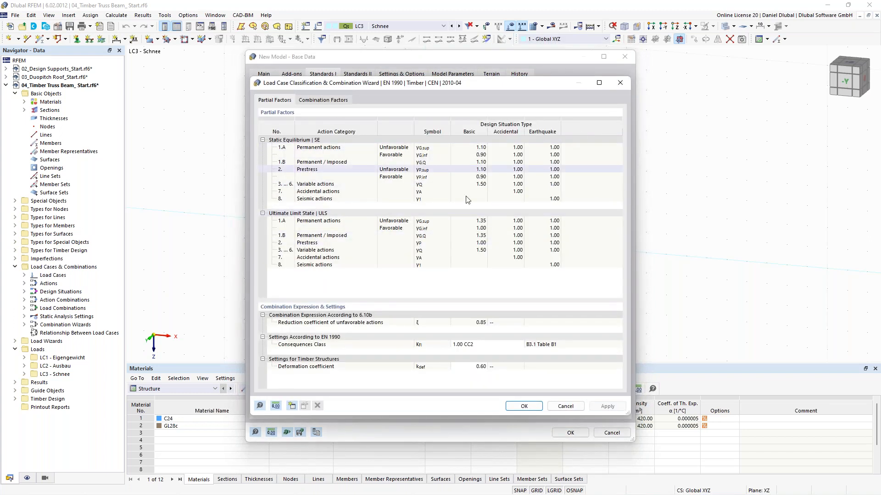
pyautogui.click(620, 85)
pyautogui.click(288, 109)
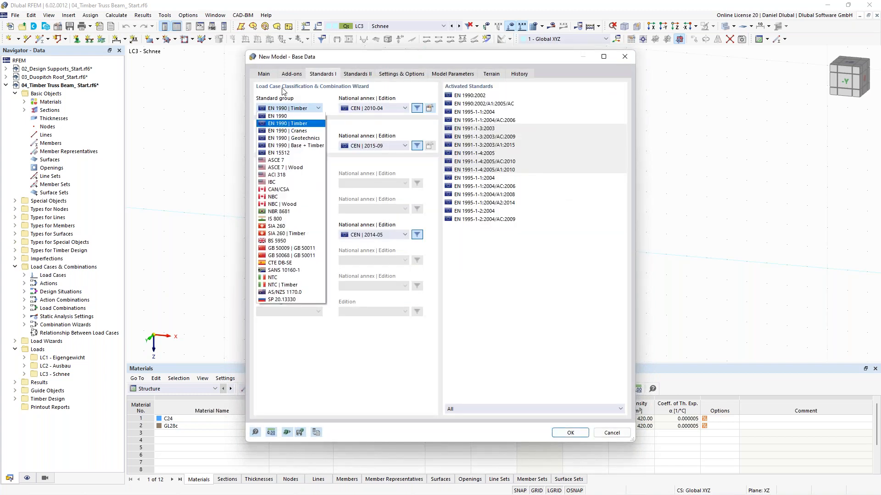
pyautogui.click(285, 124)
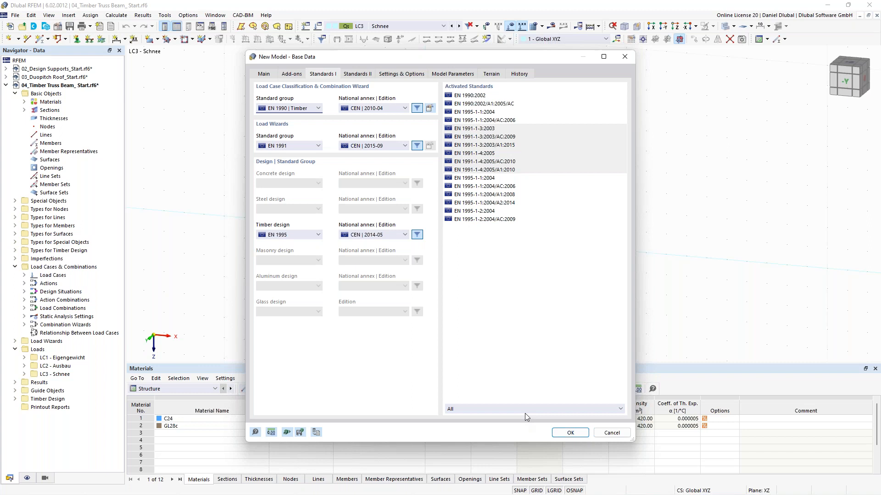
pyautogui.click(571, 433)
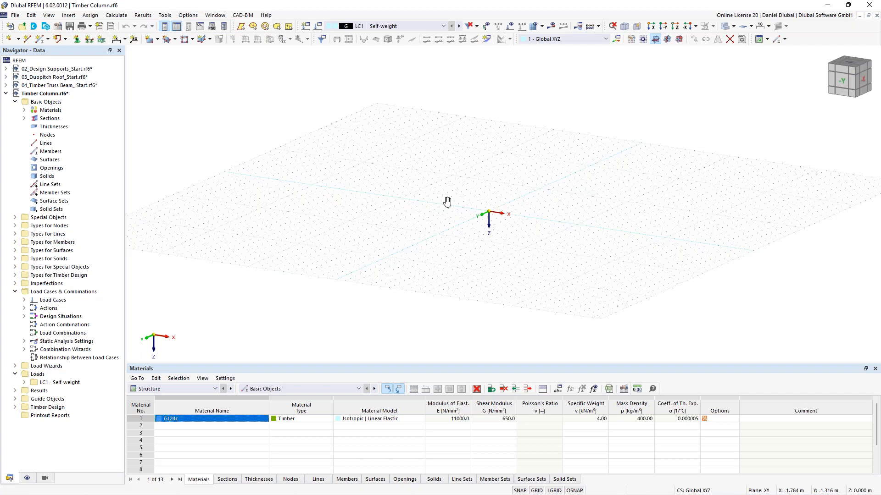
# Start a new beam member and define a massive rectangular section for it, 160 mm wide and 200 mm high.
pyautogui.keyDown('ctrl'); pyautogui.moveTo(447, 202); pyautogui.dragTo(500, 223, button='middle'); pyautogui.keyUp('ctrl')
pyautogui.scroll(4, 500, 222)
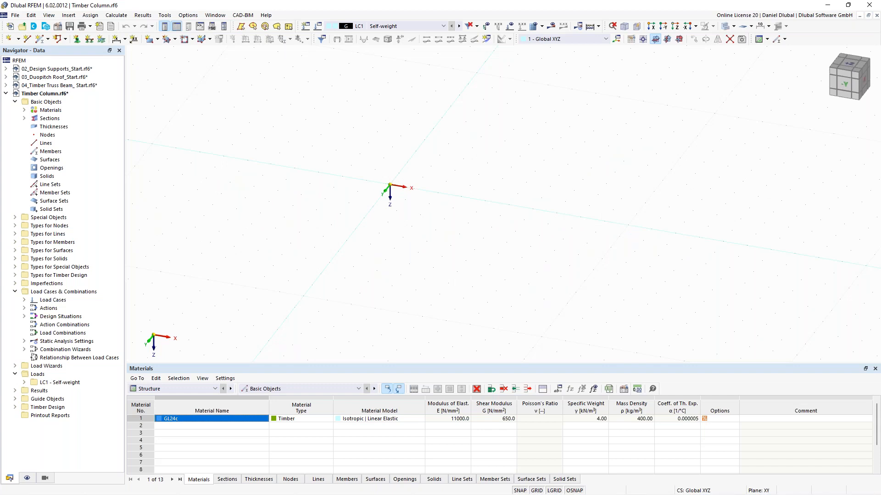
pyautogui.moveTo(390, 139)
pyautogui.mouseDown(button='middle')
pyautogui.moveTo(378, 140)
pyautogui.moveTo(377, 164)
pyautogui.moveTo(396, 155)
pyautogui.moveTo(388, 156)
pyautogui.mouseUp(button='middle')
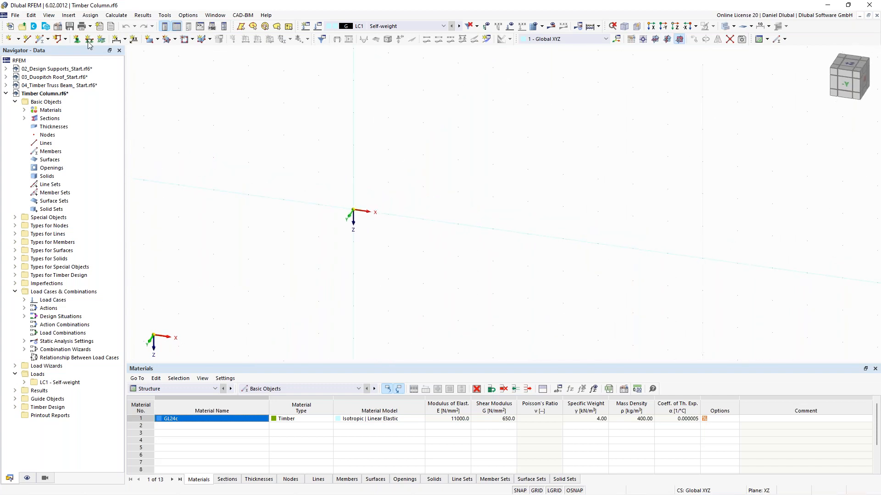
pyautogui.click(40, 41)
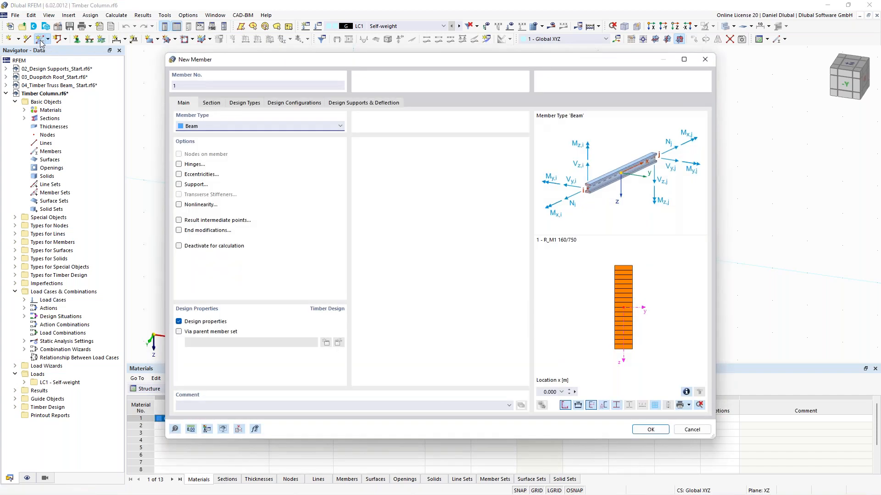
pyautogui.click(211, 103)
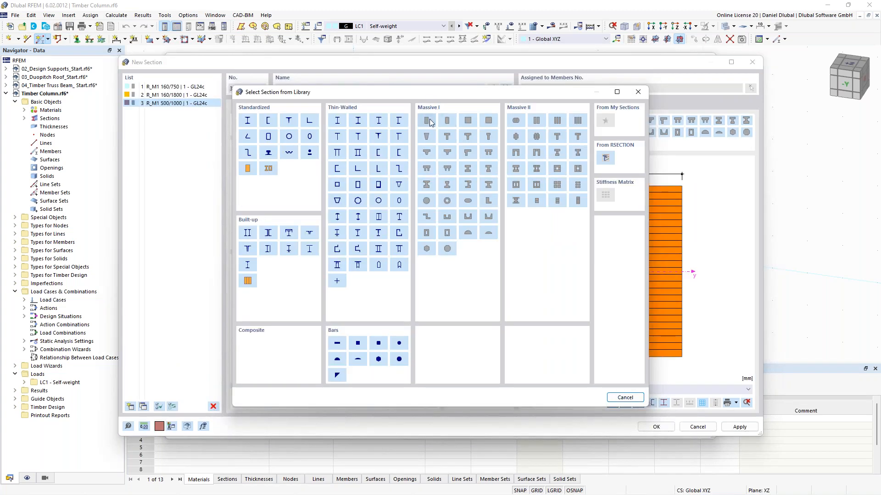
pyautogui.click(427, 120)
pyautogui.click(285, 133)
pyautogui.moveTo(286, 136); pyautogui.dragTo(317, 137)
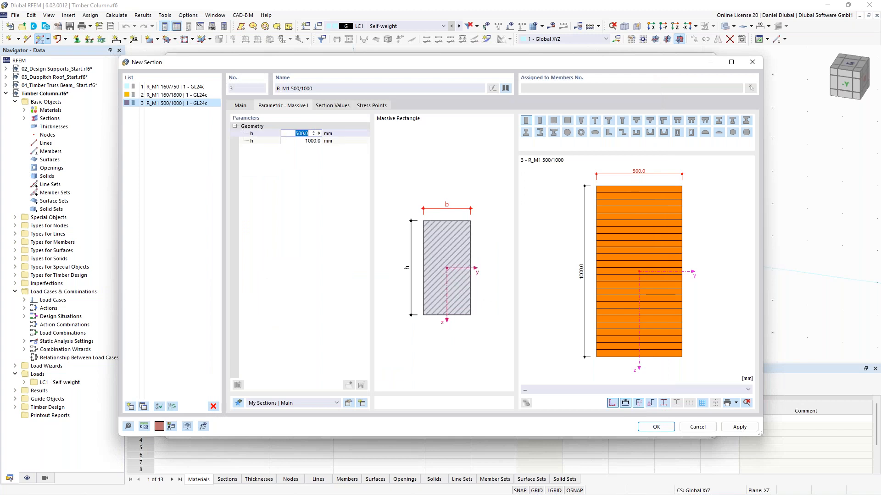
pyautogui.write('160')
pyautogui.press('Tab')
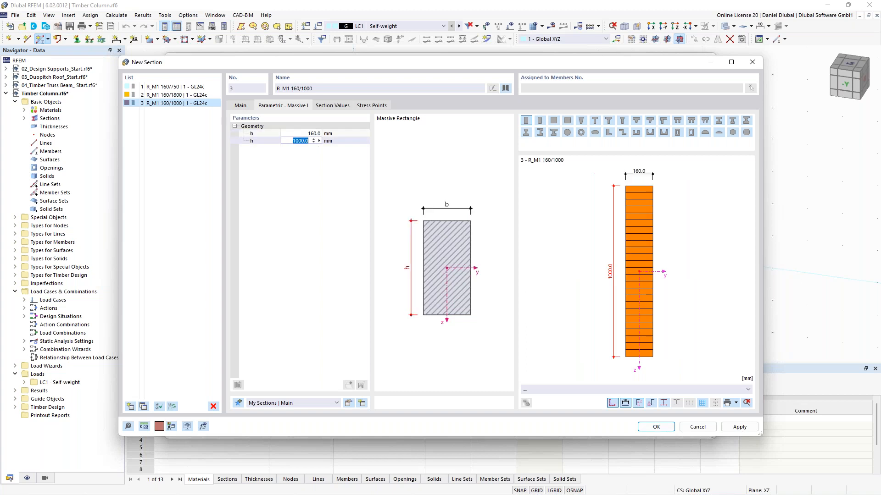
pyautogui.write('200')
pyautogui.press('Return')
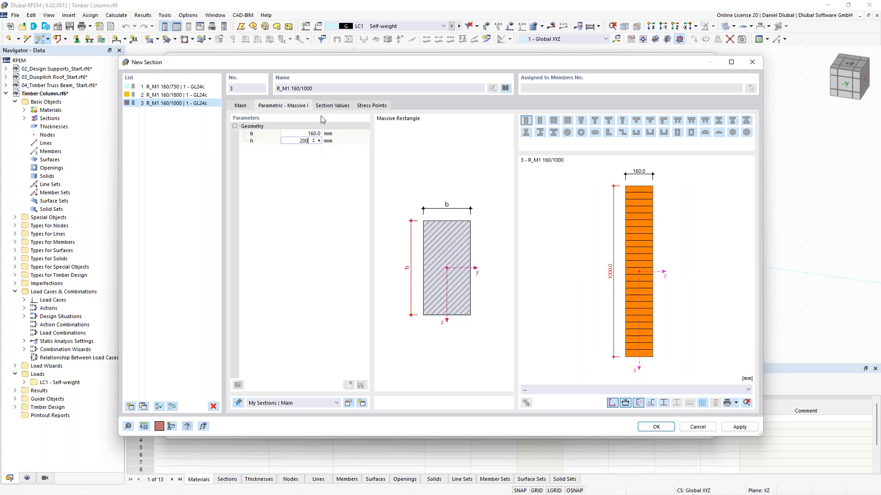
# Create the timber material C24 according to EN 338:2016-04 for the 160/200 section.
pyautogui.click(240, 105)
pyautogui.click(297, 130)
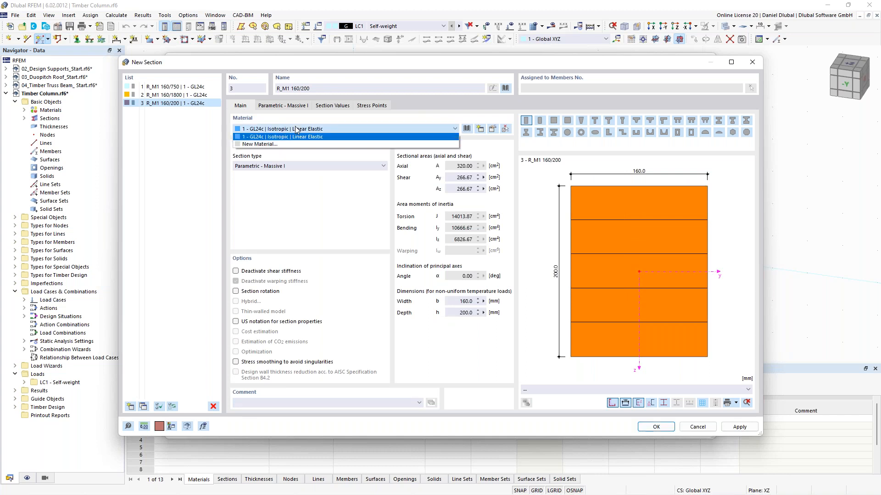
pyautogui.click(296, 130)
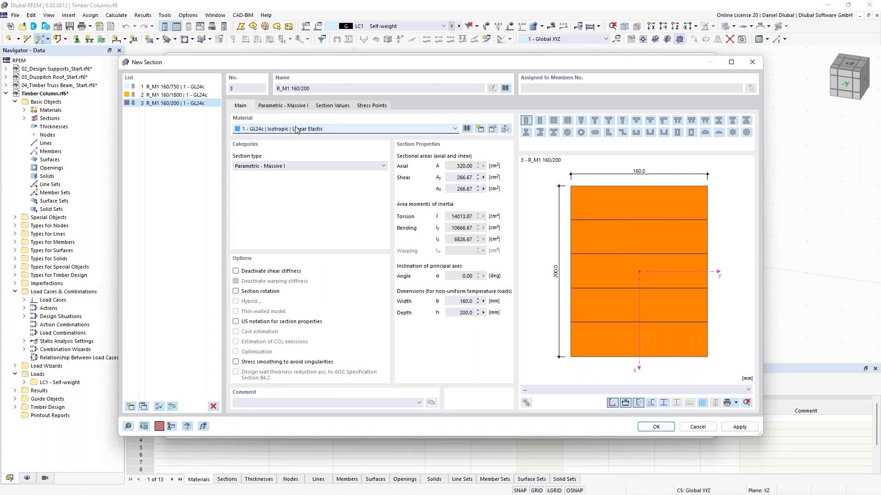
pyautogui.click(480, 130)
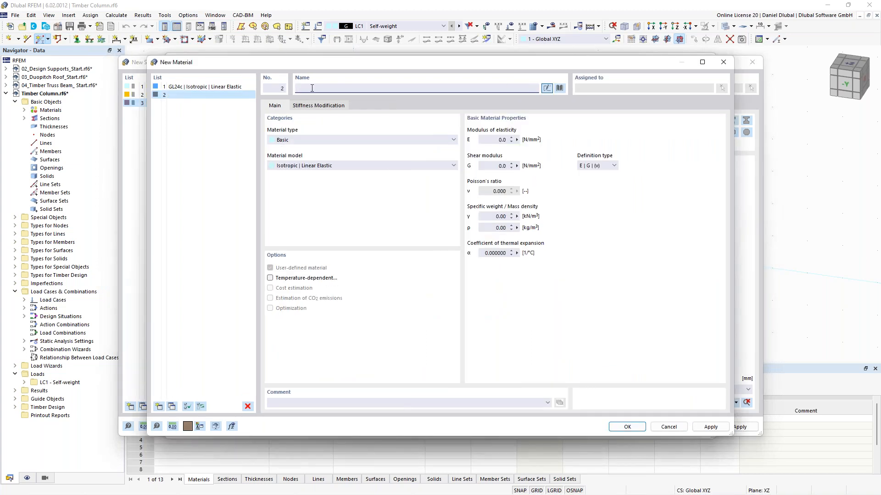
pyautogui.write('c2')
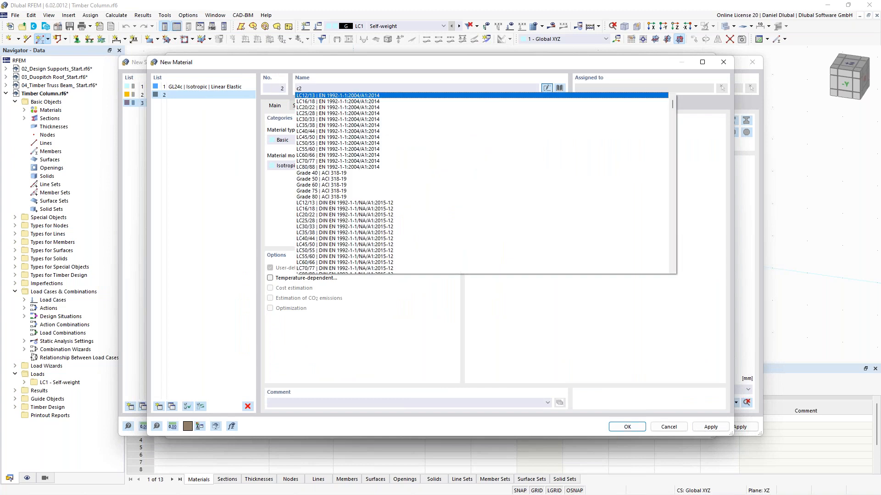
pyautogui.write('4')
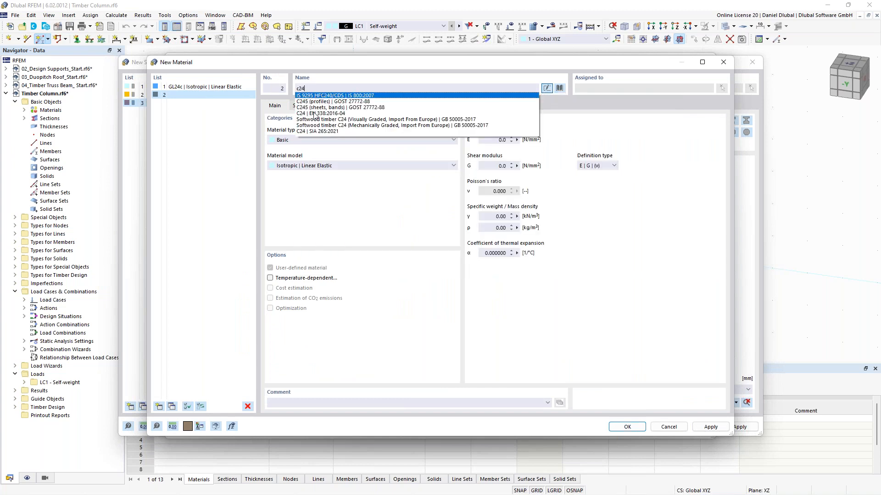
pyautogui.click(312, 114)
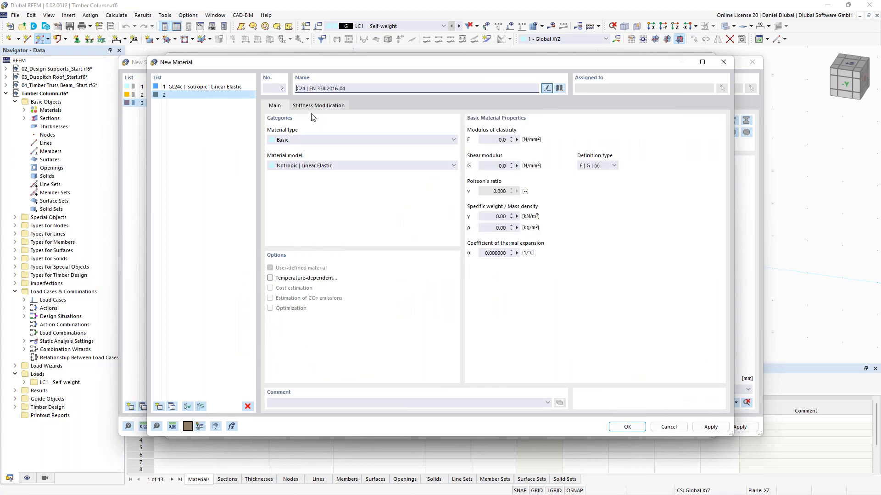
pyautogui.click(638, 429)
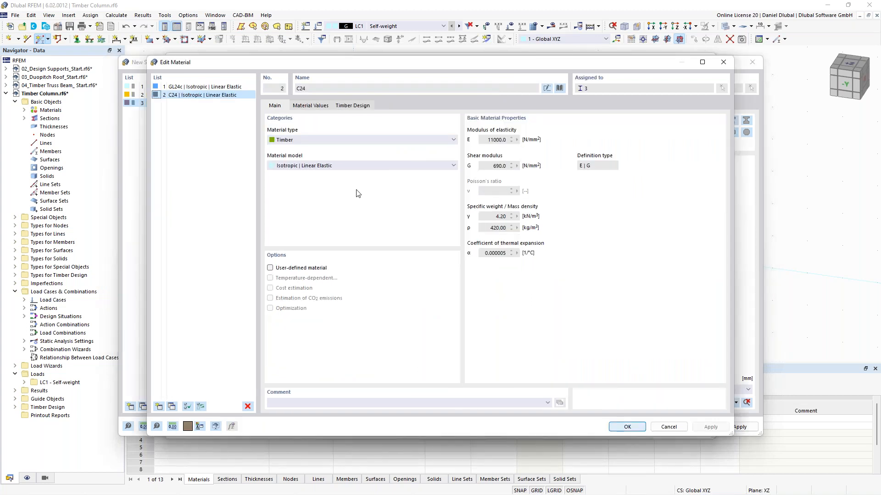
# Review the C24 material values and the partial and modification factors in its timber design settings.
pyautogui.click(314, 107)
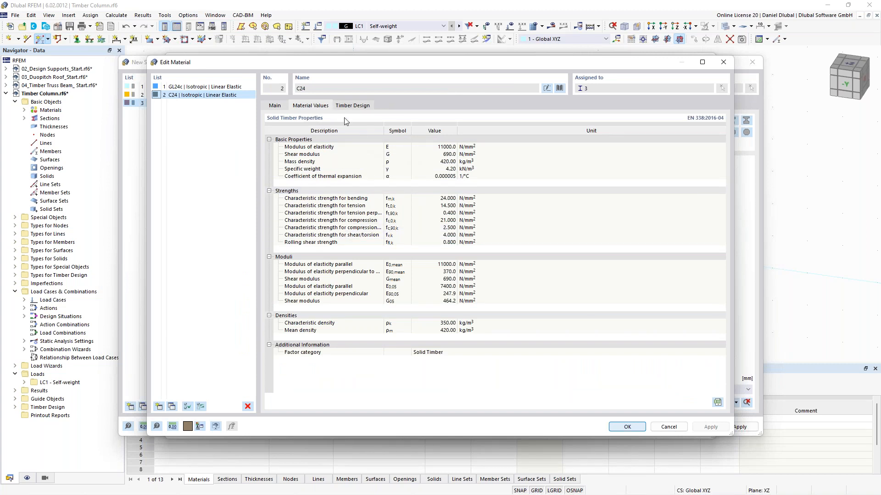
pyautogui.click(354, 106)
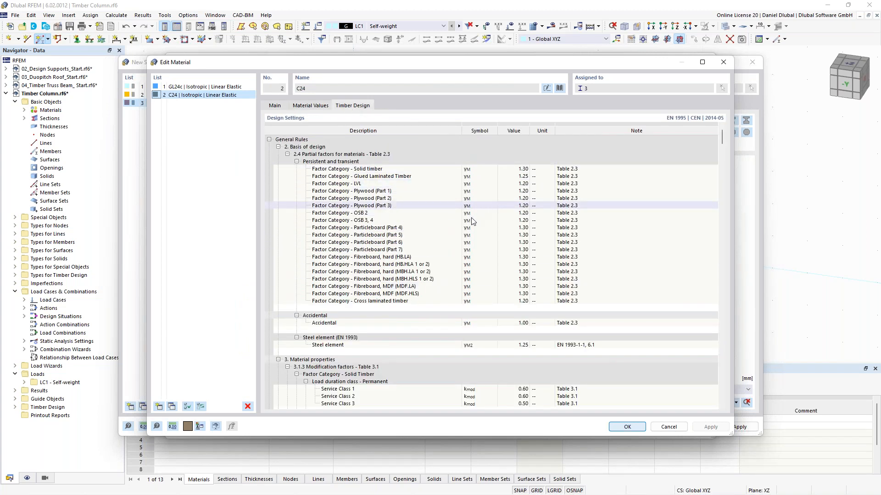
pyautogui.scroll(-6, 464, 248)
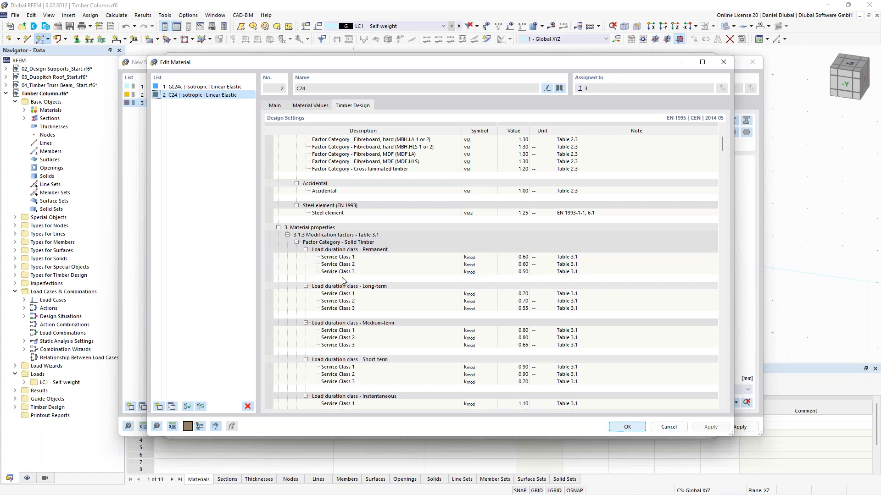
pyautogui.scroll(5, 367, 276)
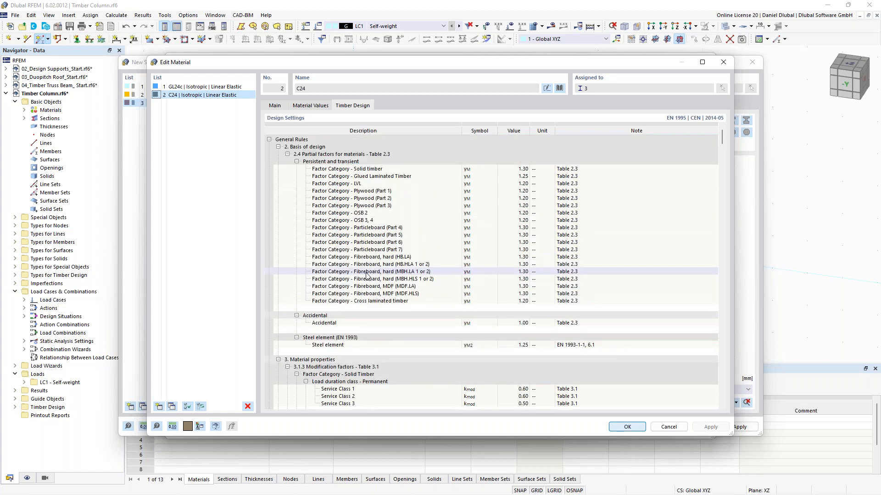
pyautogui.click(276, 107)
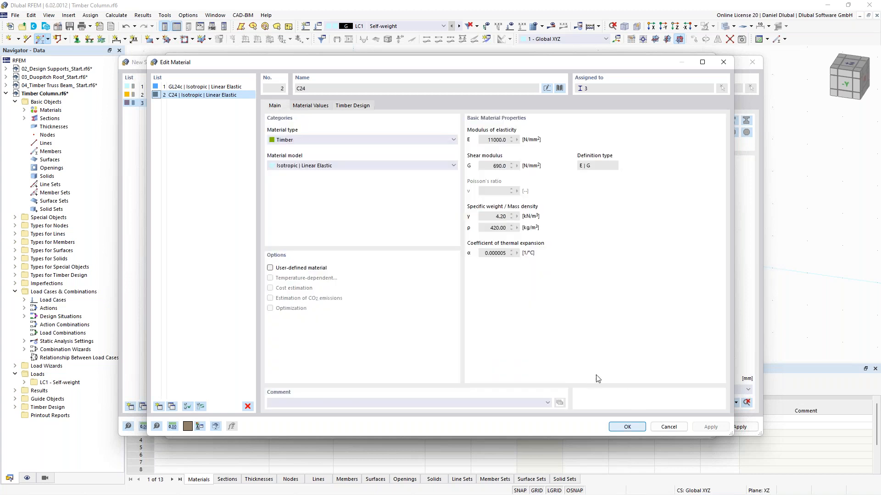
pyautogui.click(628, 427)
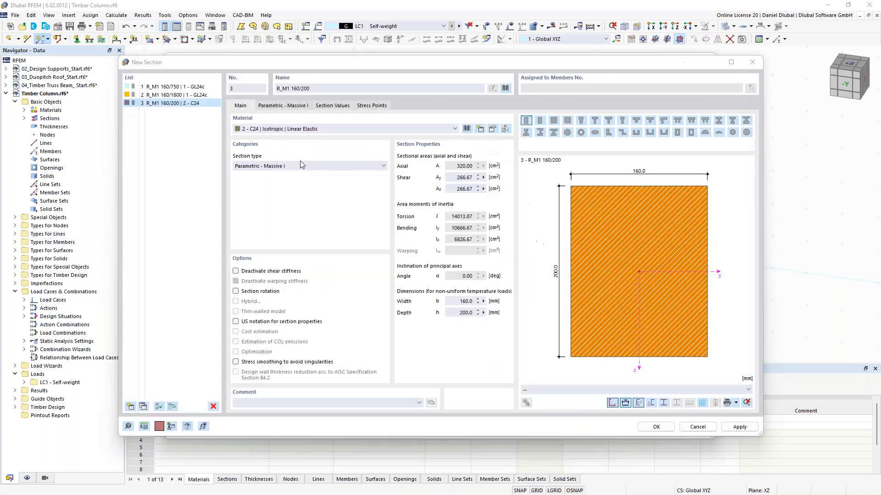
# Accept the 160/200 C24 section and model the column as a vertical member 4 m long, rising from the origin.
pyautogui.click(654, 427)
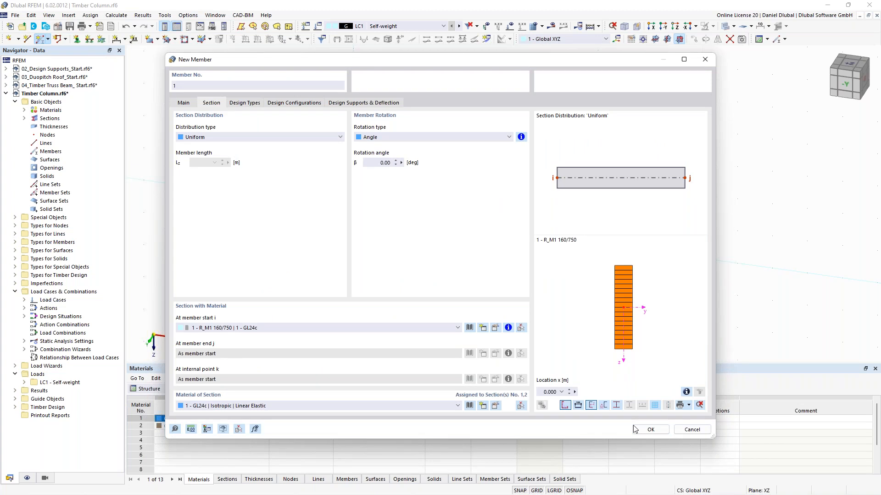
pyautogui.click(635, 429)
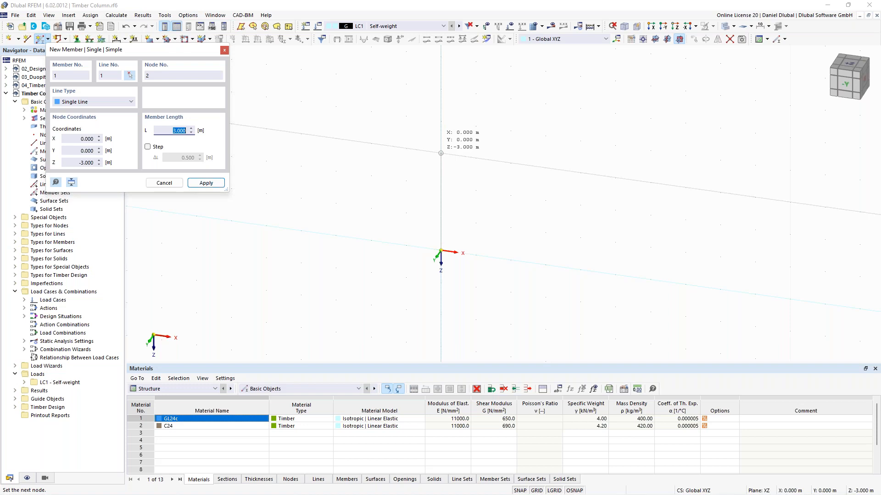
pyautogui.write('4')
pyautogui.press('Return')
pyautogui.press('Escape')
# Switch the work plane to the XY plane.
pyautogui.keyDown('ctrl'); pyautogui.moveTo(484, 183); pyautogui.dragTo(459, 197, button='middle'); pyautogui.keyUp('ctrl')
pyautogui.click(655, 39)
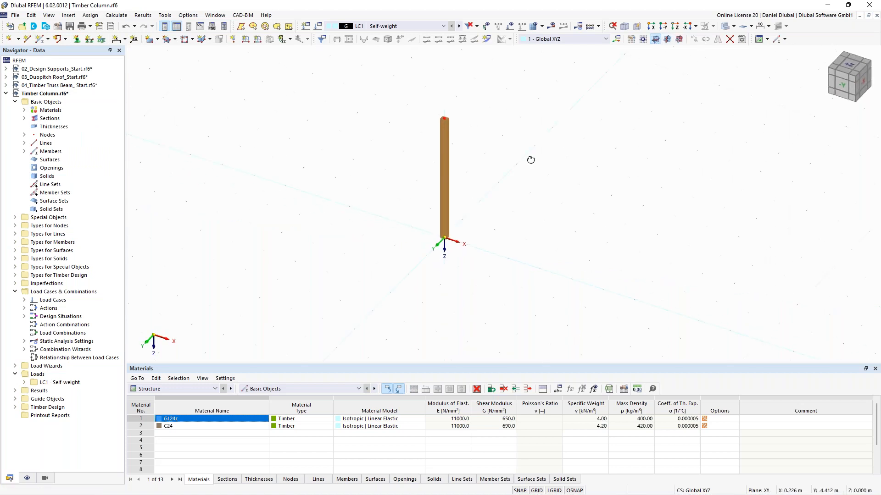
pyautogui.keyDown('ctrl'); pyautogui.moveTo(474, 172); pyautogui.dragTo(454, 174, button='middle'); pyautogui.keyUp('ctrl')
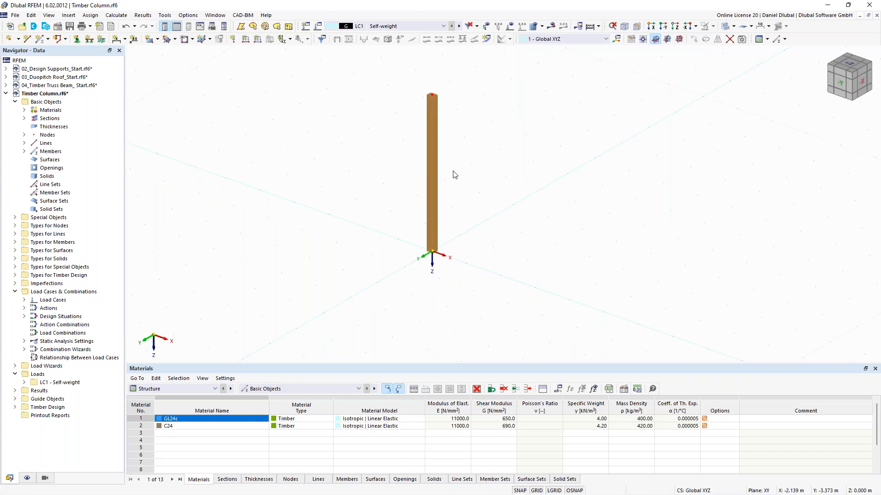
pyautogui.keyDown('ctrl'); pyautogui.moveTo(454, 174); pyautogui.dragTo(478, 157, button='middle'); pyautogui.keyUp('ctrl')
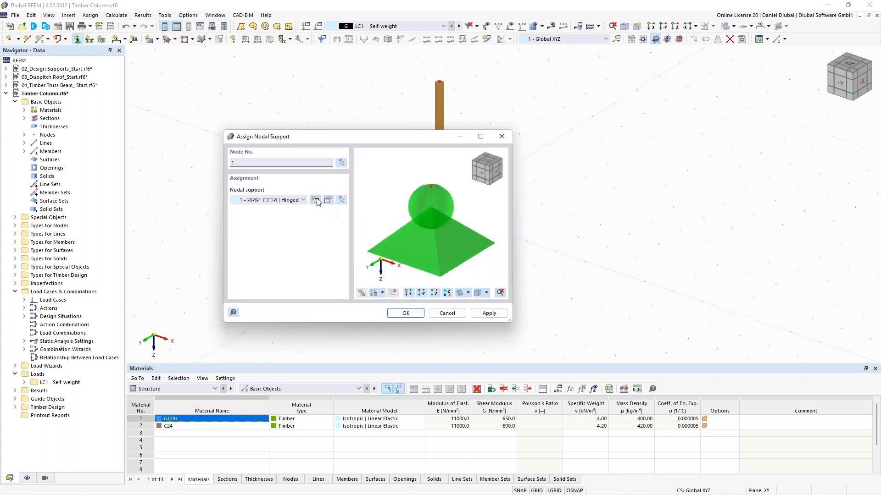
# Create a nodal support for base node 1 with all three displacements, φX and φZ fixed and φY free, and apply it.
pyautogui.click(317, 201)
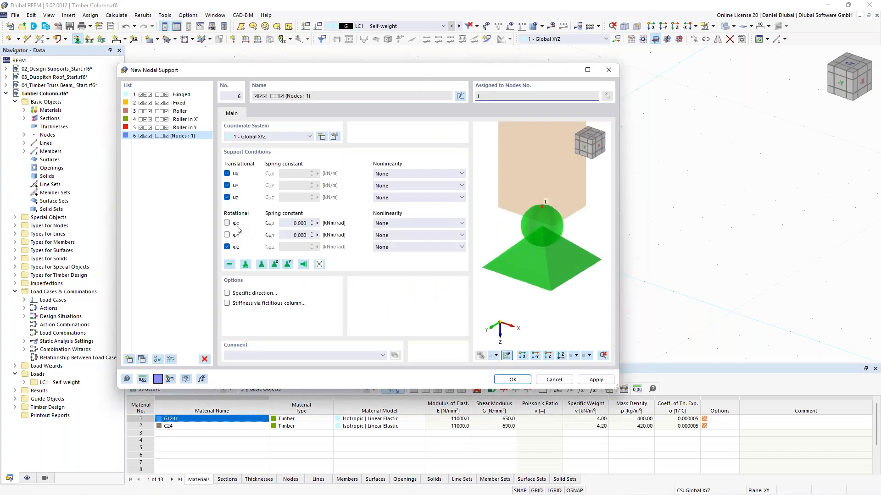
pyautogui.click(227, 224)
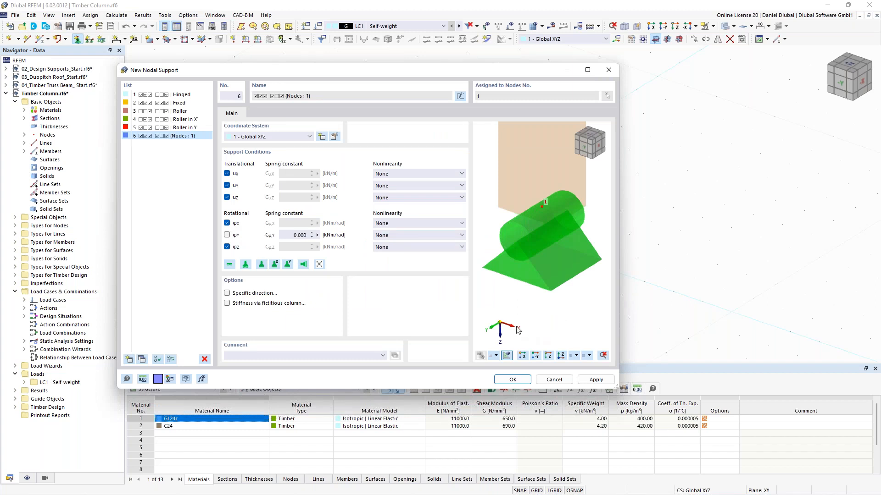
pyautogui.click(513, 381)
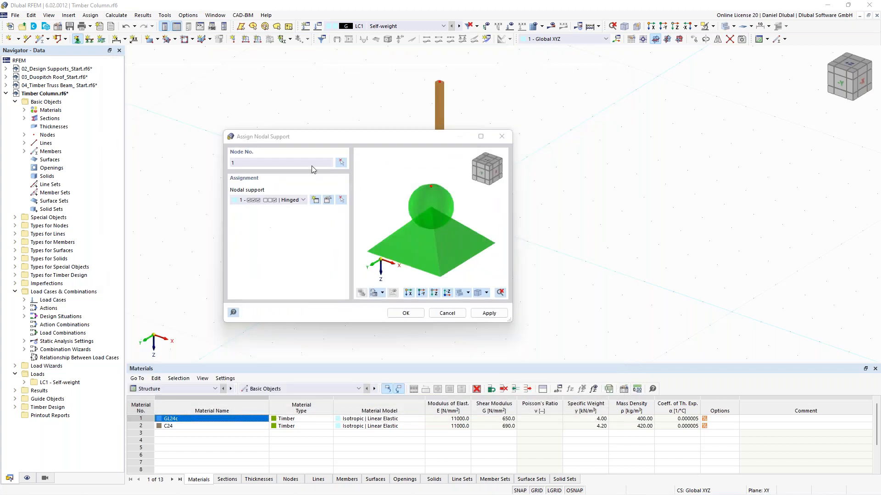
pyautogui.click(499, 318)
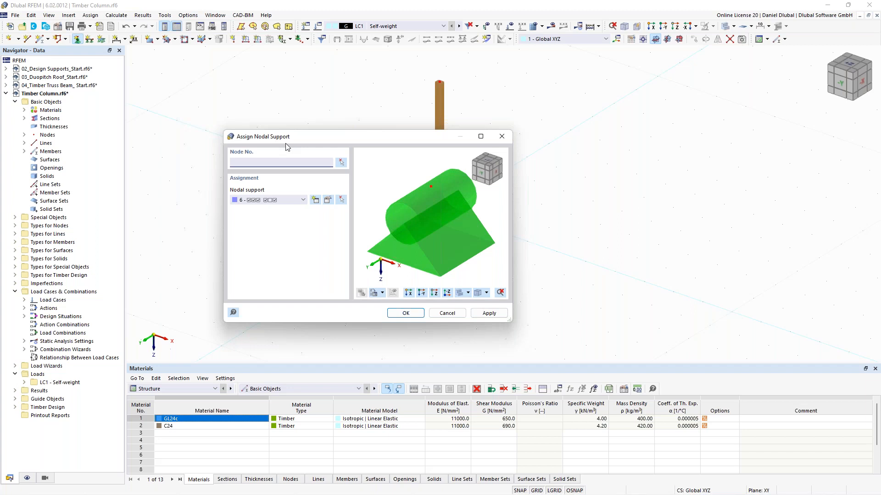
# Assign a new nodal support to column head node 2 with only uX and φX restrained.
pyautogui.write('2')
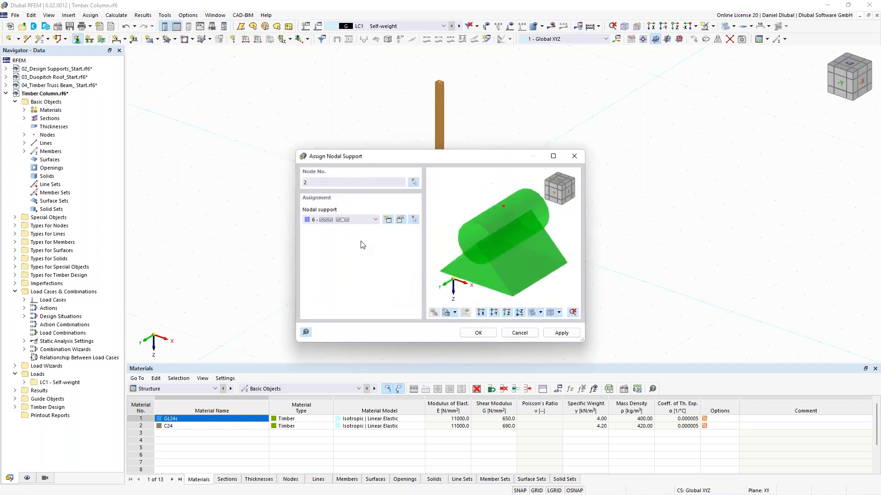
pyautogui.click(388, 220)
pyautogui.click(227, 247)
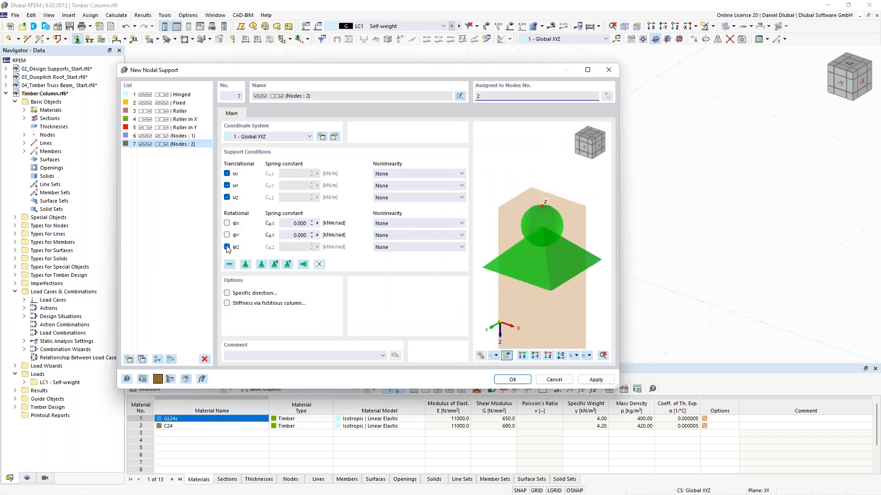
pyautogui.click(226, 247)
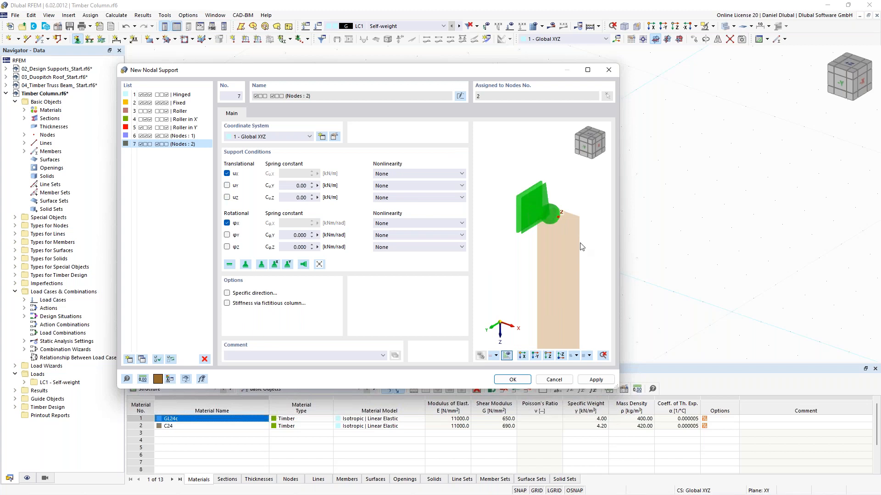
pyautogui.click(521, 381)
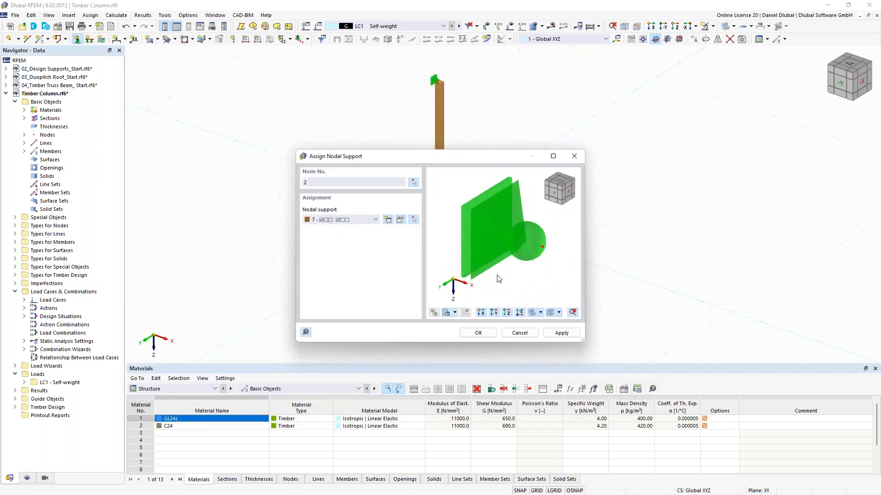
pyautogui.click(464, 332)
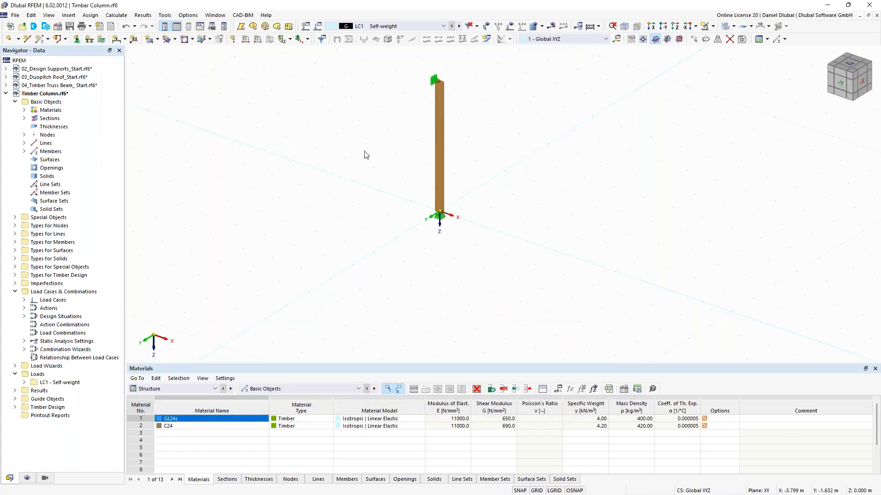
# Keep the Permanent action category for the self-weight load case LC1 and set its load duration to Medium-term.
pyautogui.scroll(-1, 365, 134)
pyautogui.moveTo(372, 130); pyautogui.dragTo(365, 167, button='middle')
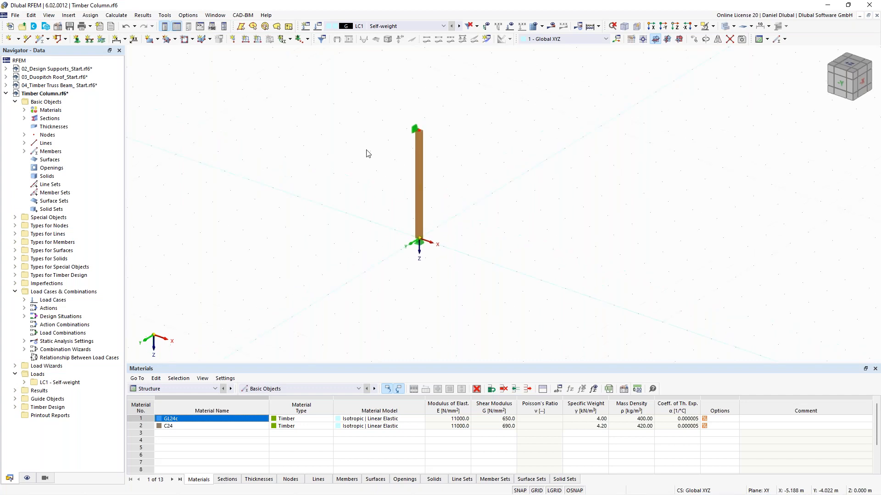
pyautogui.scroll(1, 366, 153)
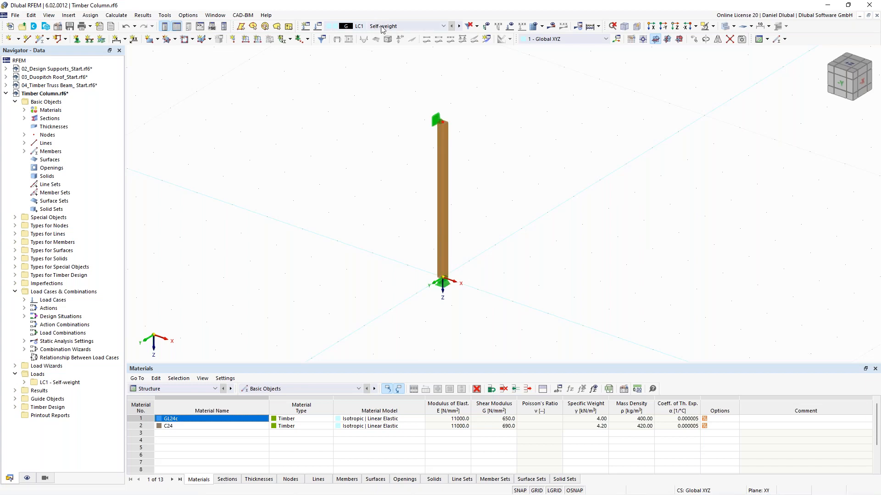
pyautogui.click(320, 26)
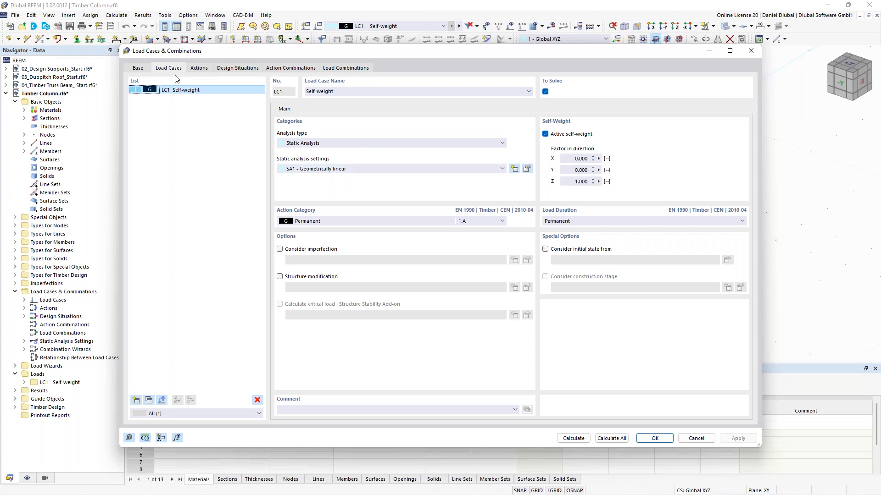
pyautogui.click(316, 222)
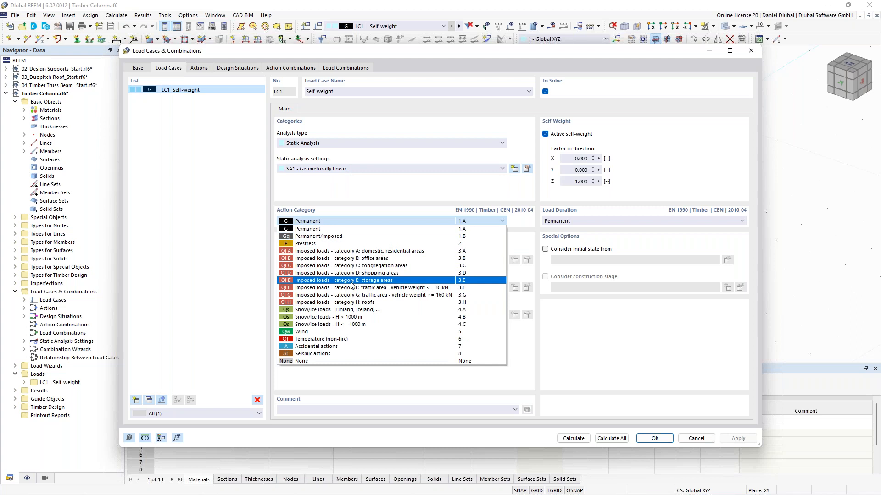
pyautogui.click(312, 229)
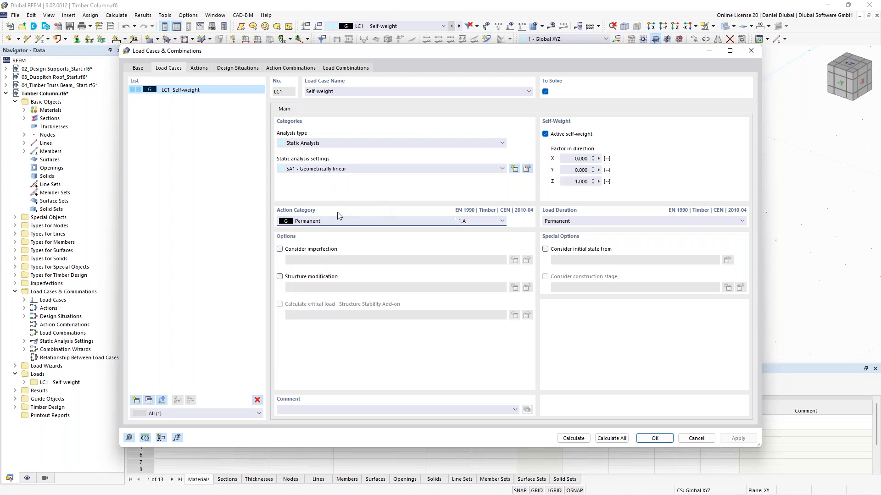
pyautogui.click(586, 220)
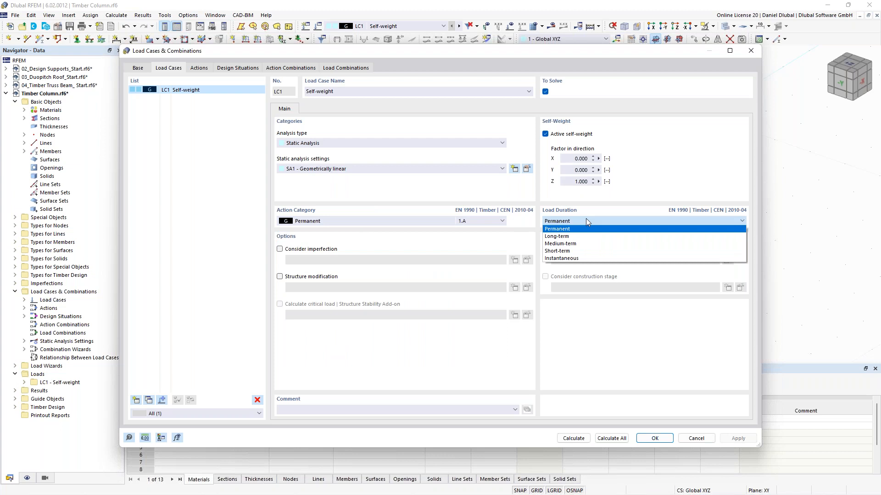
pyautogui.click(578, 246)
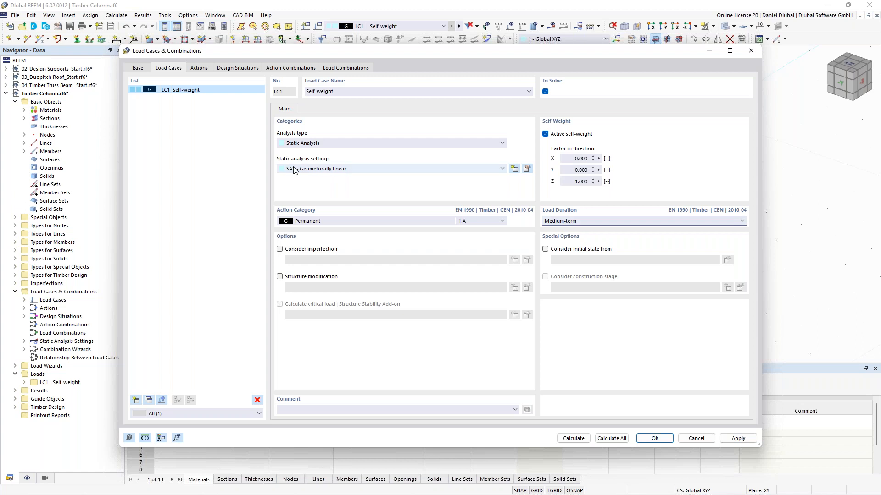
# Disable the combination wizard for the EN 1990 timber load combinations and confirm the change.
pyautogui.click(138, 67)
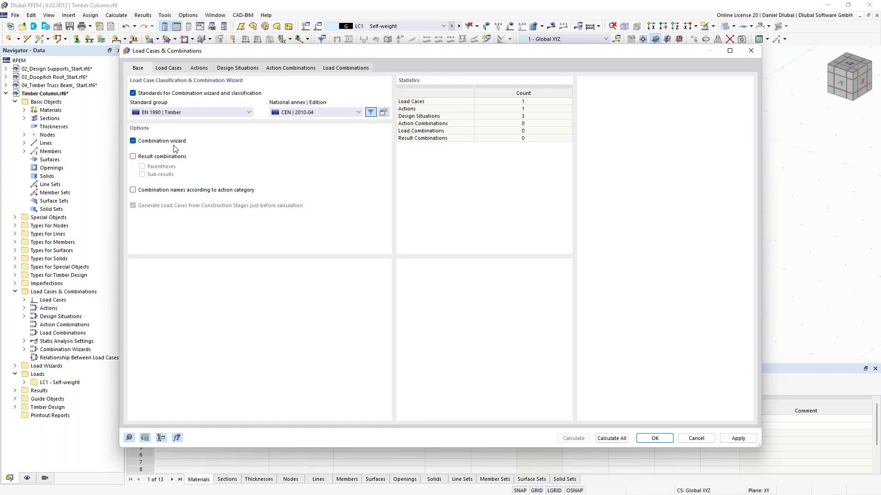
pyautogui.click(133, 142)
pyautogui.click(470, 284)
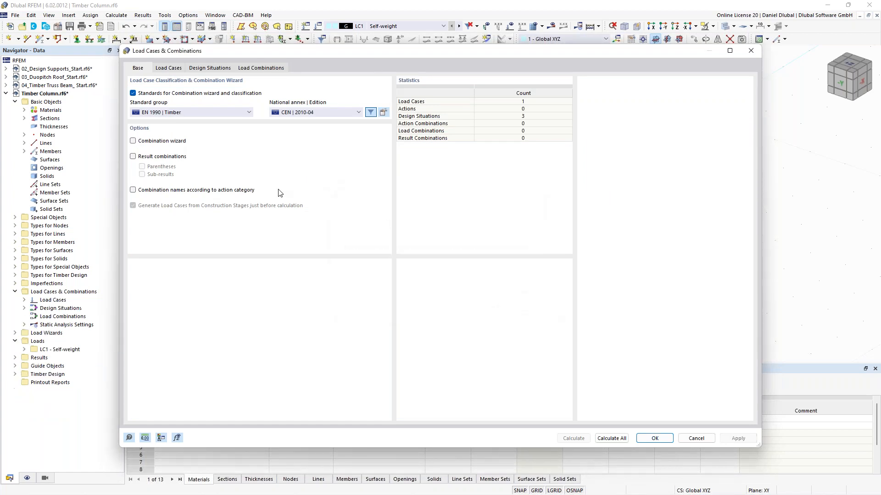
# Delete the SLS Characteristic and SLS Quasi-permanent design situations, leaving only the ULS situation.
pyautogui.click(178, 70)
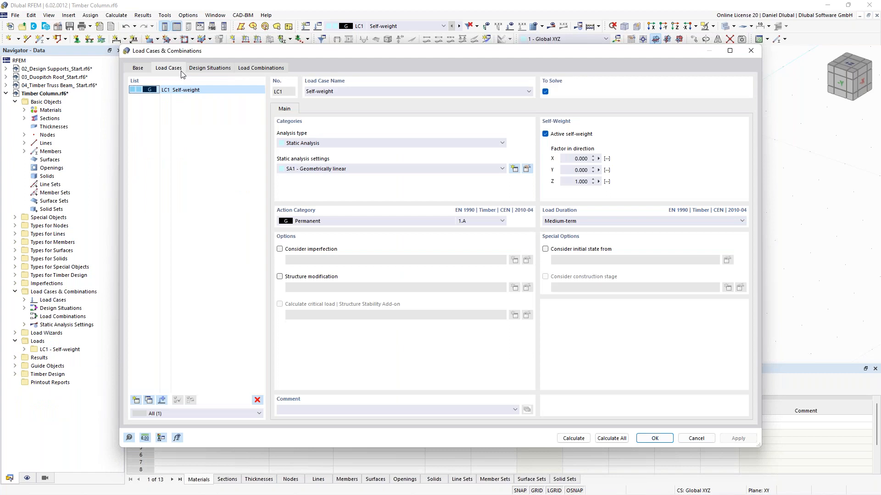
pyautogui.click(209, 69)
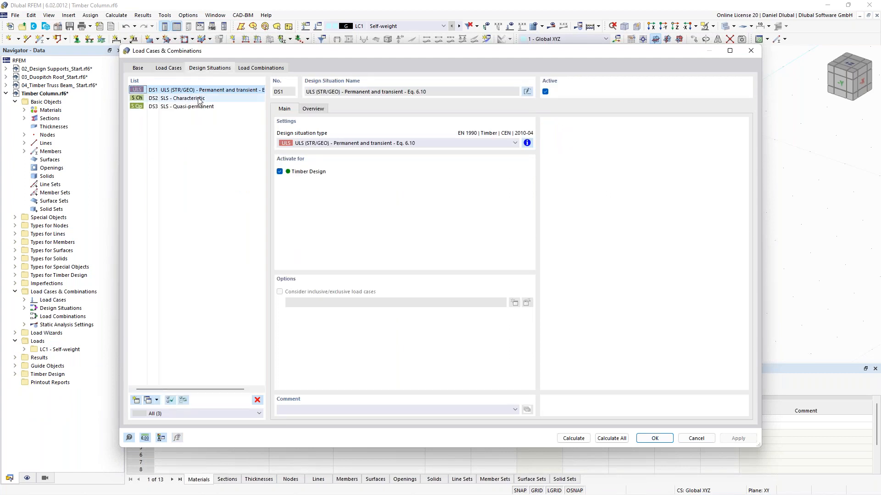
pyautogui.click(200, 99)
pyautogui.keyDown('shift'); pyautogui.click(200, 106); pyautogui.keyUp('shift')
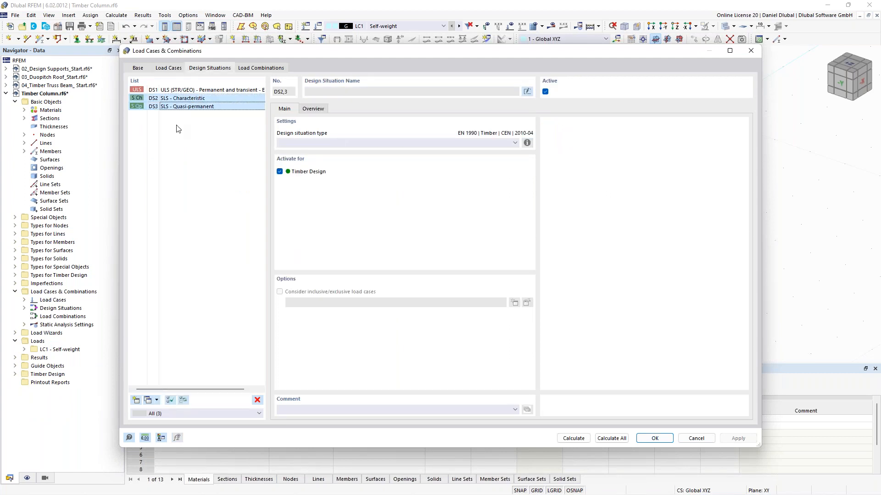
pyautogui.click(257, 400)
pyautogui.click(437, 286)
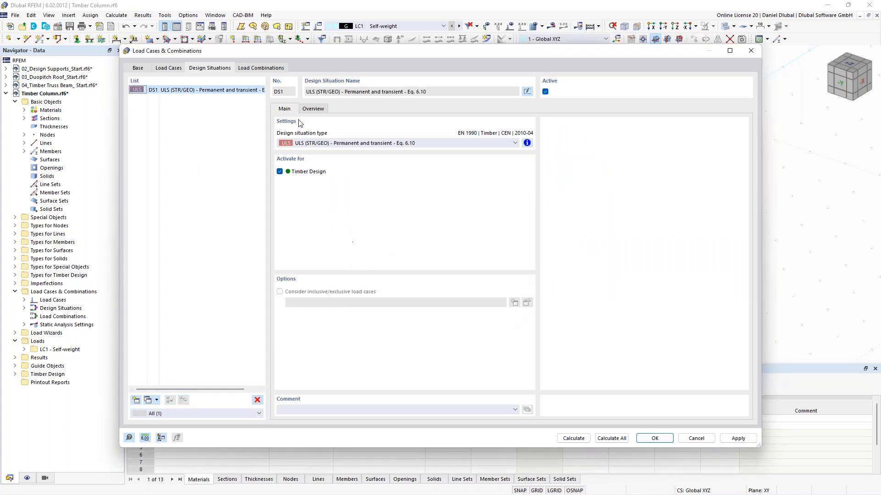
# Create a load combination for the ULS design situation and assign load case LC1 to it with factor 1.00.
pyautogui.click(260, 69)
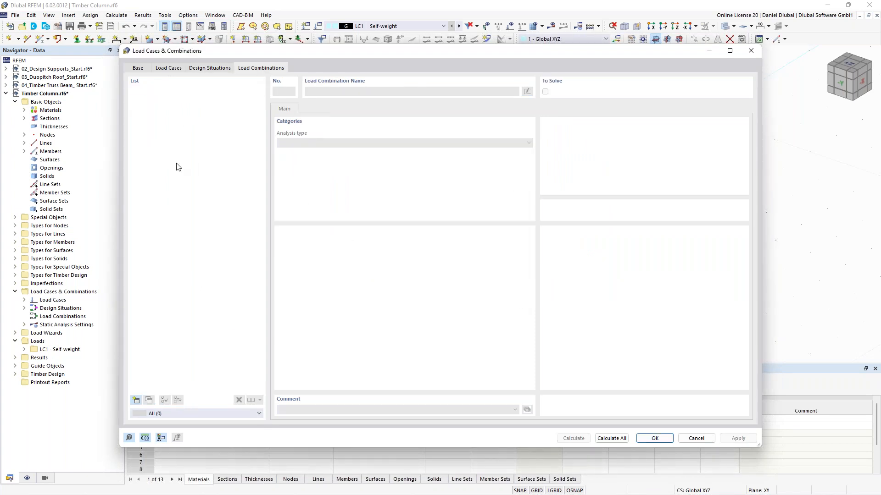
pyautogui.click(136, 401)
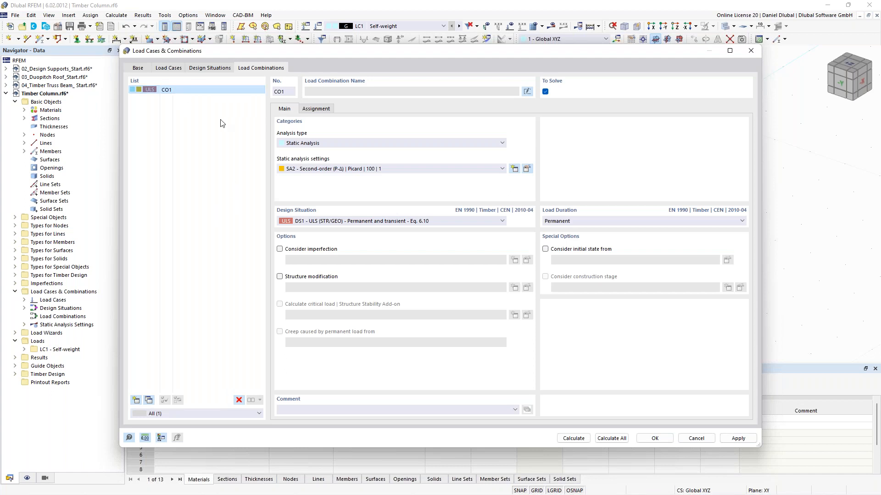
pyautogui.click(316, 108)
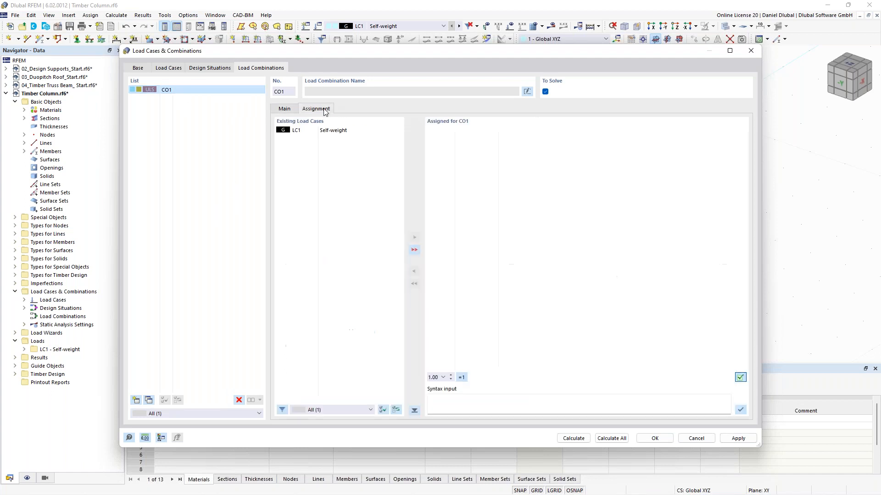
pyautogui.click(316, 132)
pyautogui.click(414, 238)
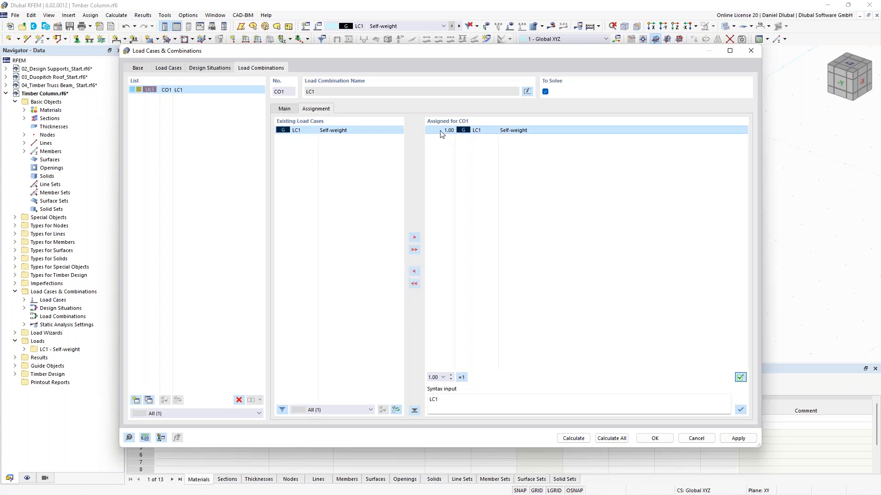
pyautogui.click(448, 145)
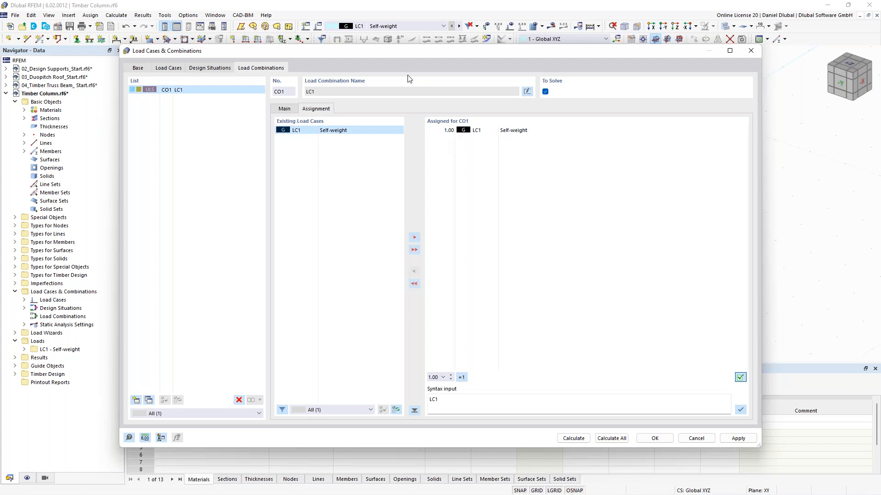
pyautogui.moveTo(390, 55); pyautogui.dragTo(413, 182)
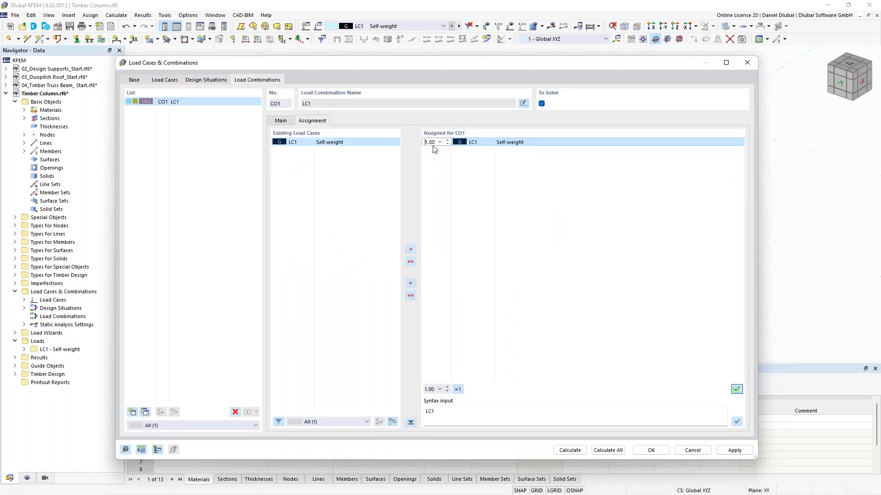
pyautogui.click(485, 201)
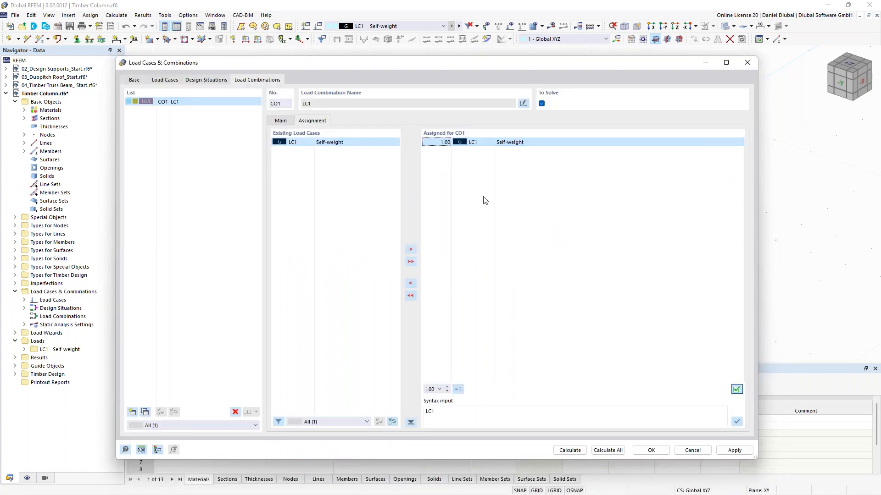
pyautogui.click(485, 201)
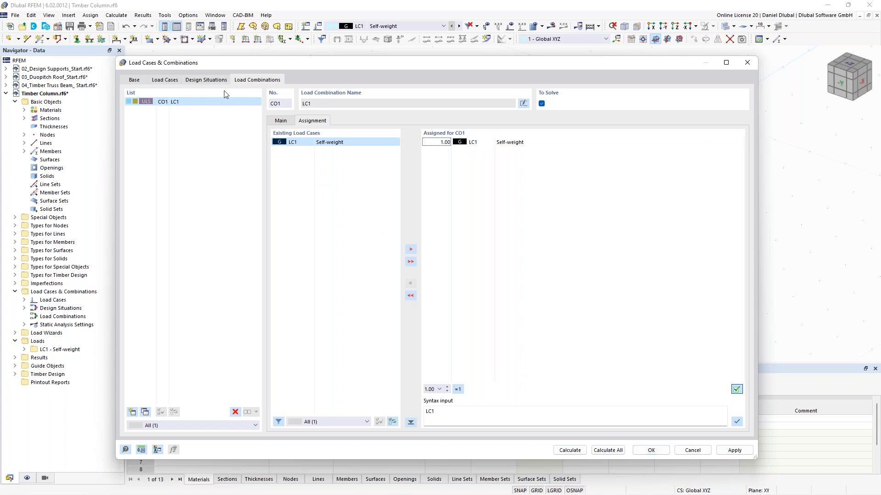
# Keep the SA2 second-order (P-Δ) Picard analysis setting for combination CO1 and accept the load case and combination settings.
pyautogui.click(281, 121)
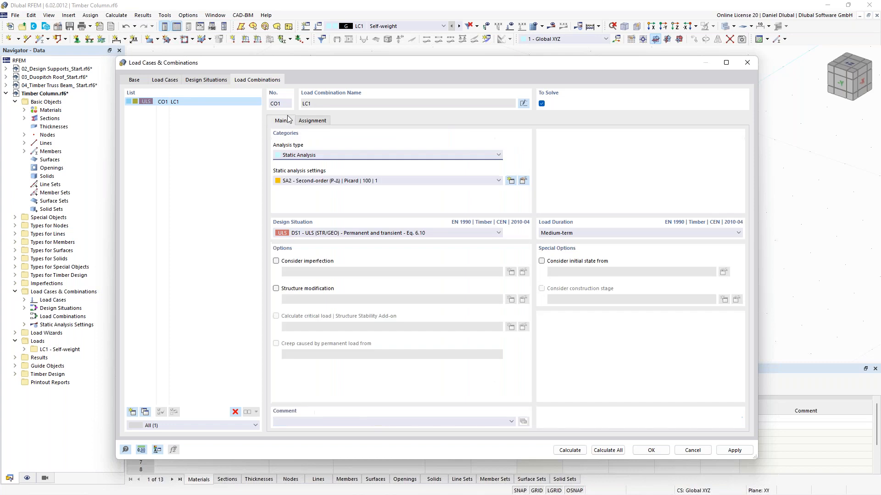
pyautogui.click(351, 182)
pyautogui.click(352, 182)
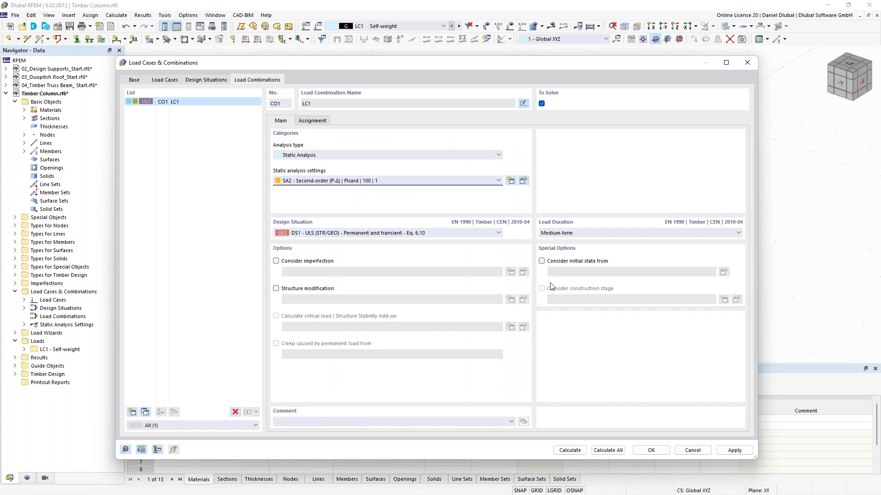
pyautogui.click(655, 454)
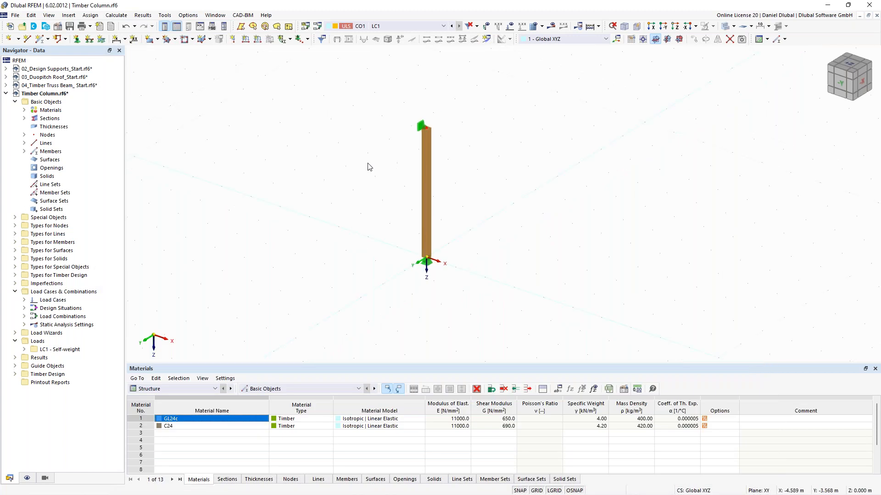
# Apply a 150 kN nodal force in the global Z direction to node 2 in load case LC1.
pyautogui.moveTo(370, 167); pyautogui.dragTo(344, 163, button='middle')
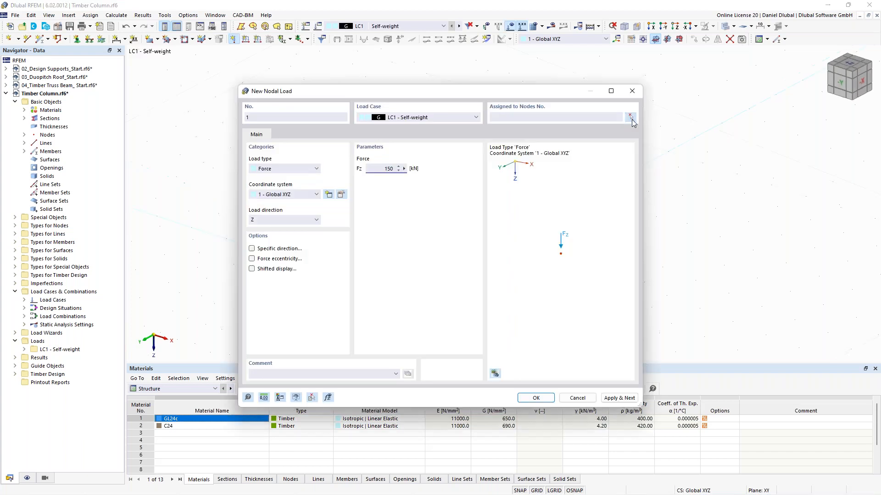
pyautogui.click(631, 120)
pyautogui.write('2')
pyautogui.click(137, 134)
pyautogui.click(535, 398)
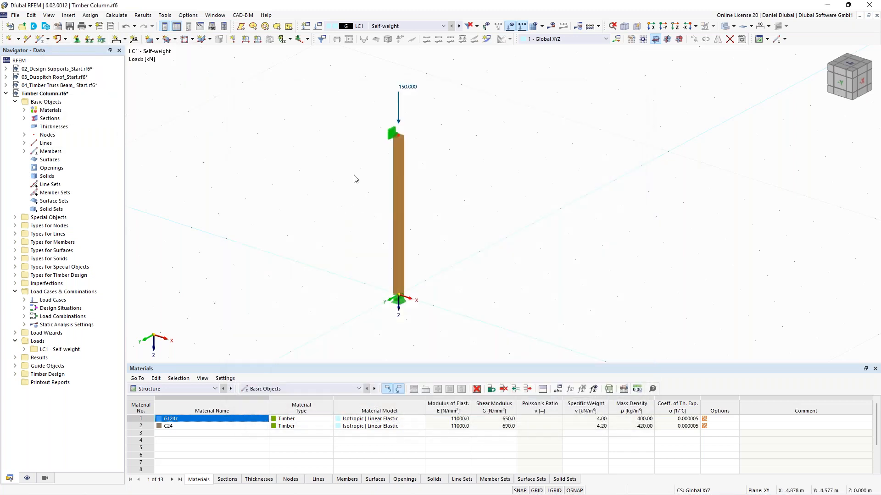
# Create a new effective lengths definition for the column in the member's timber design types.
pyautogui.scroll(-1, 323, 178)
pyautogui.moveTo(324, 176); pyautogui.dragTo(354, 180, button='middle')
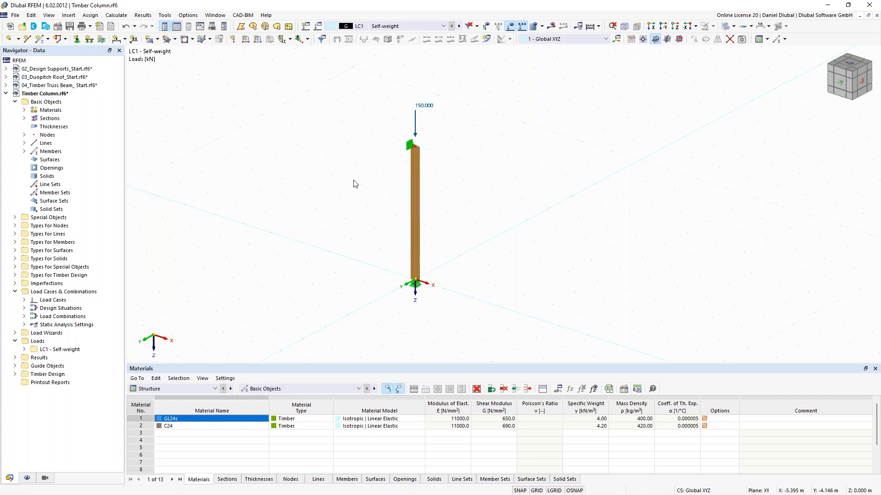
pyautogui.doubleClick(417, 188)
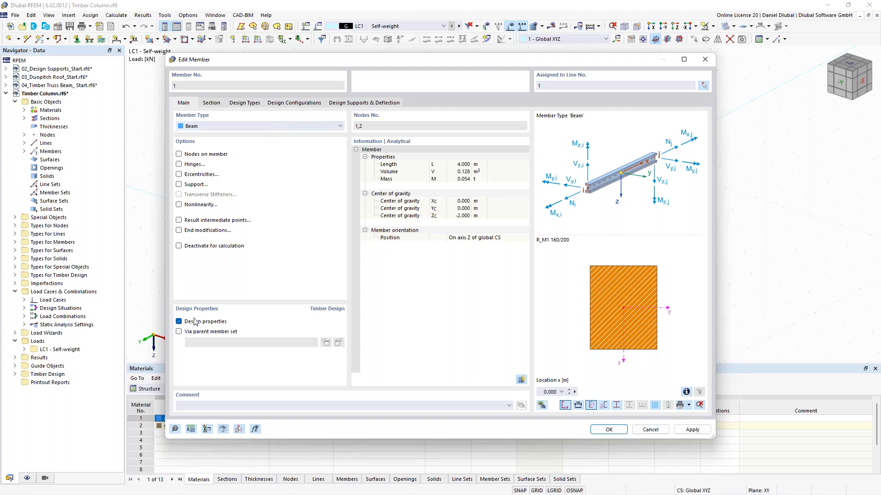
pyautogui.click(252, 103)
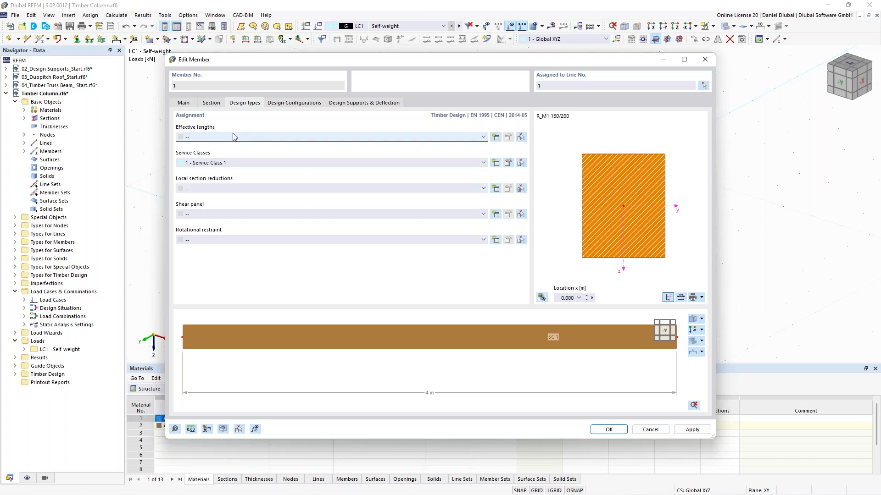
pyautogui.click(496, 139)
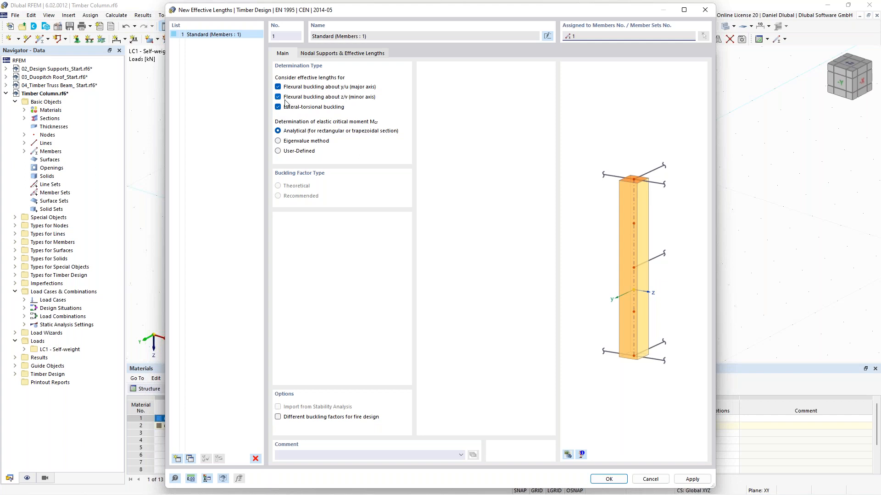
# Release the fixity in y/u at the end node of the effective lengths definition, with the model shown in the preview.
pyautogui.click(328, 54)
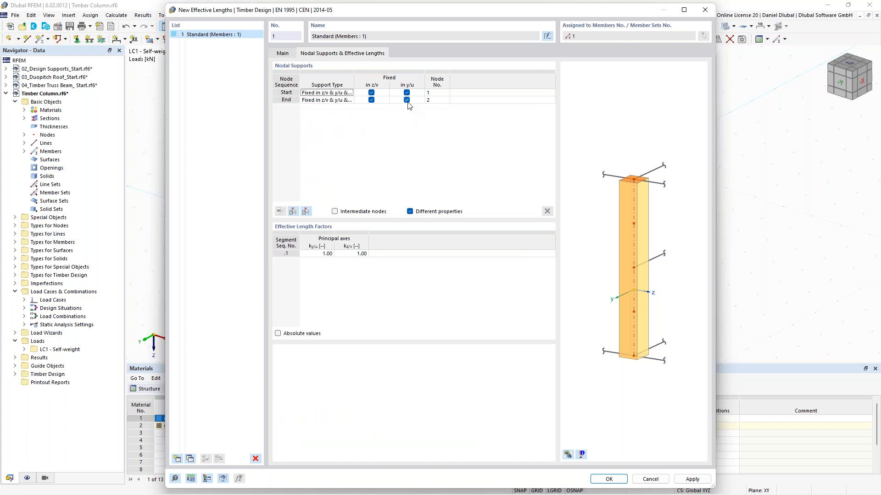
pyautogui.click(406, 100)
pyautogui.click(407, 100)
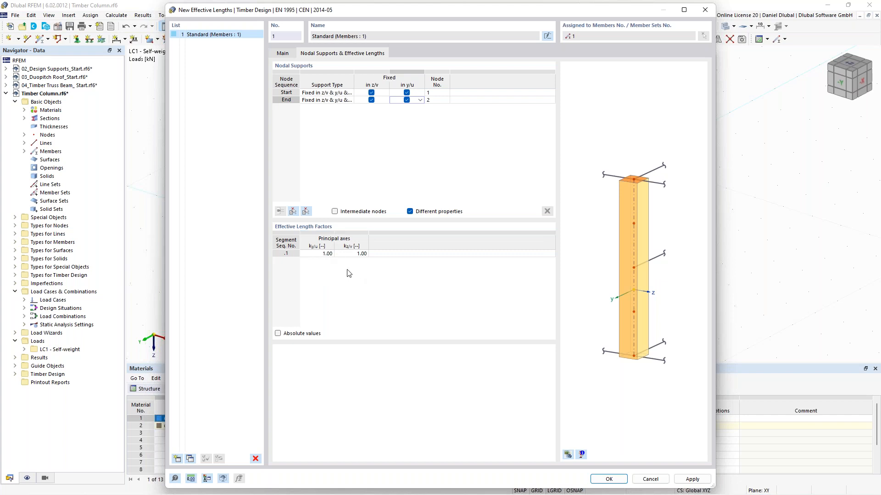
pyautogui.click(569, 454)
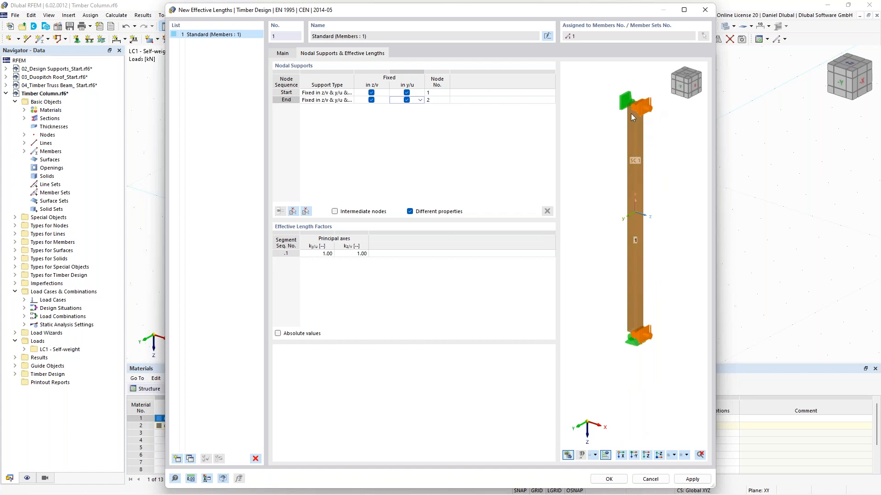
pyautogui.click(305, 253)
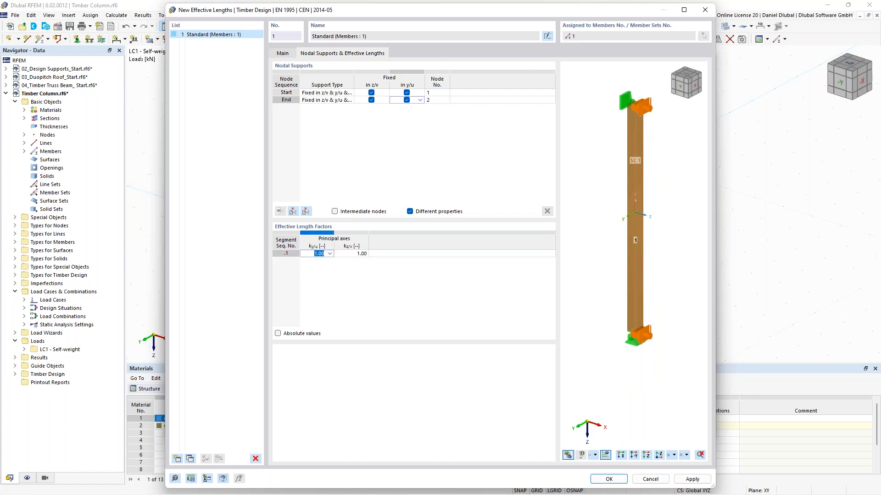
pyautogui.click(406, 99)
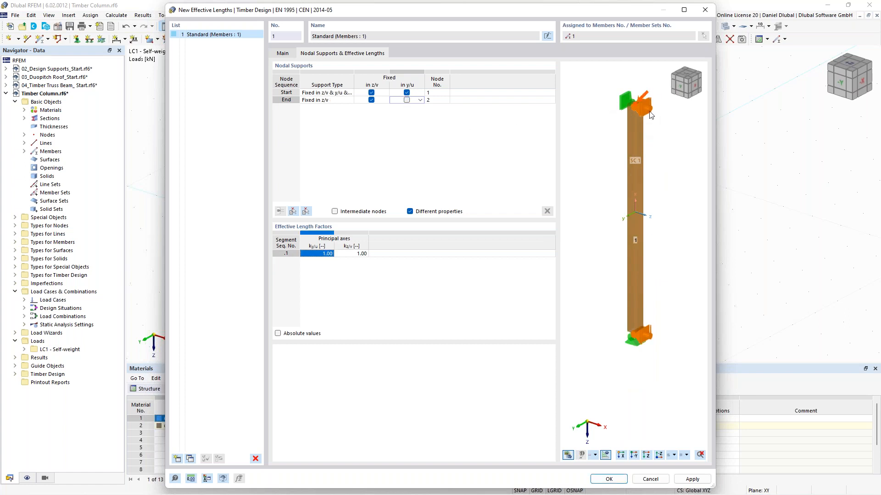
# Set the effective length factor k y/u to 2.00 and accept the effective lengths and the member settings.
pyautogui.click(306, 254)
pyautogui.write('2')
pyautogui.click(340, 275)
pyautogui.scroll(-1, 641, 194)
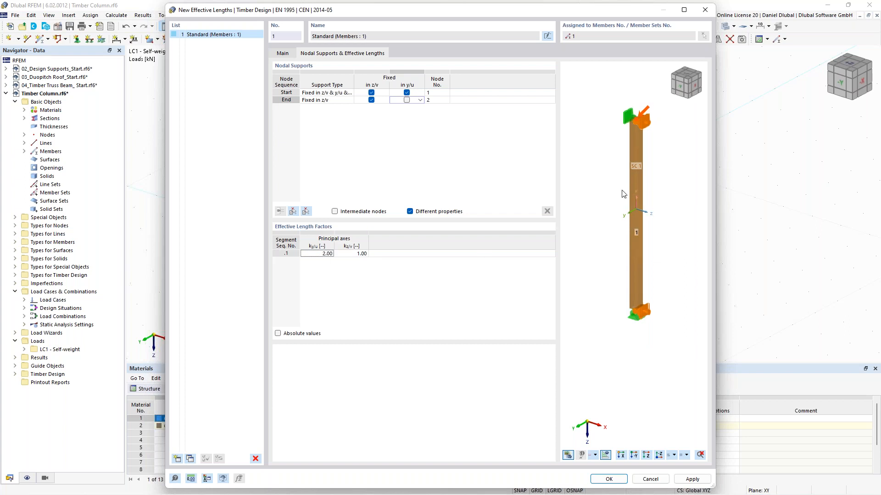
pyautogui.moveTo(600, 187); pyautogui.dragTo(593, 198, button='middle')
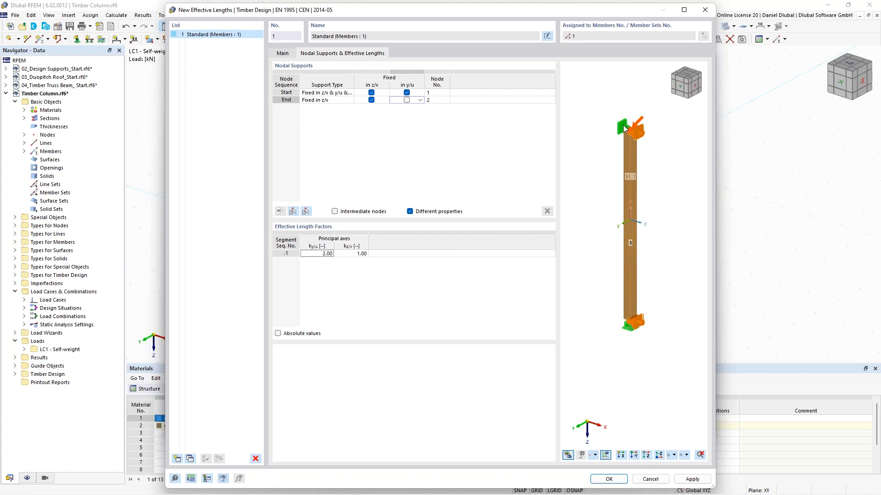
pyautogui.scroll(1, 625, 127)
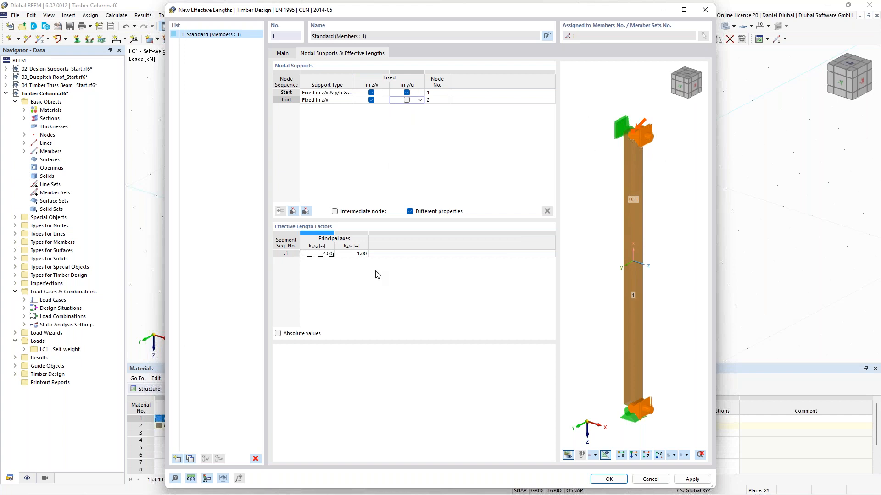
pyautogui.click(608, 479)
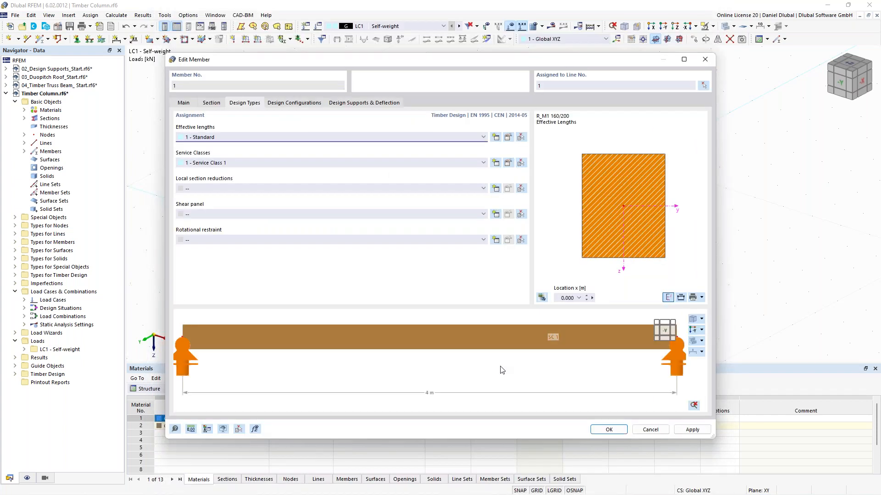
pyautogui.click(608, 430)
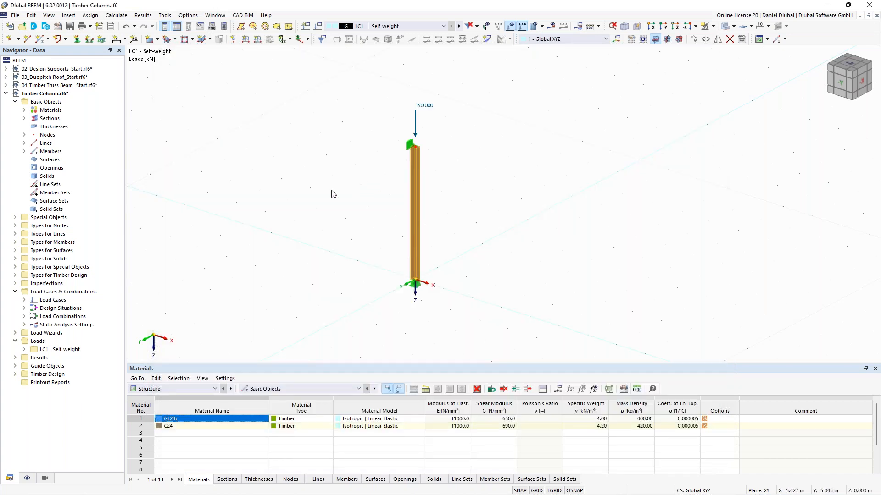
# Turn on the display of member effective lengths for timber design in the model view.
pyautogui.click(27, 479)
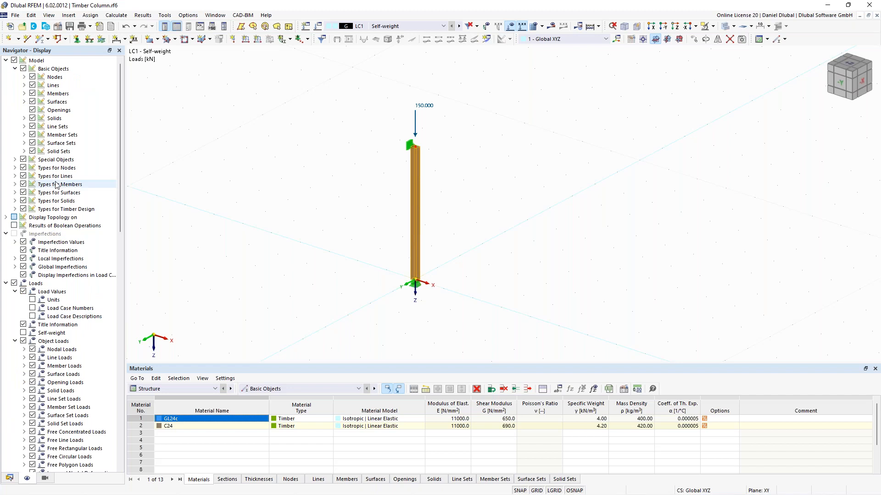
pyautogui.click(16, 209)
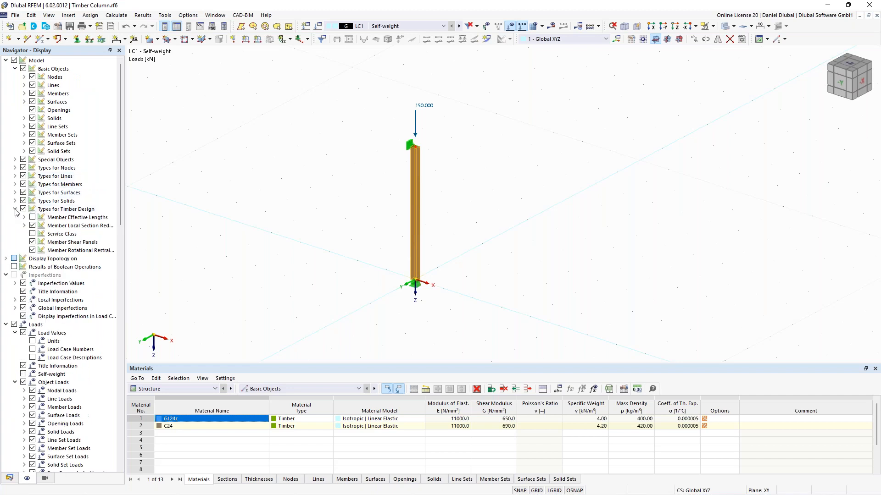
pyautogui.click(32, 217)
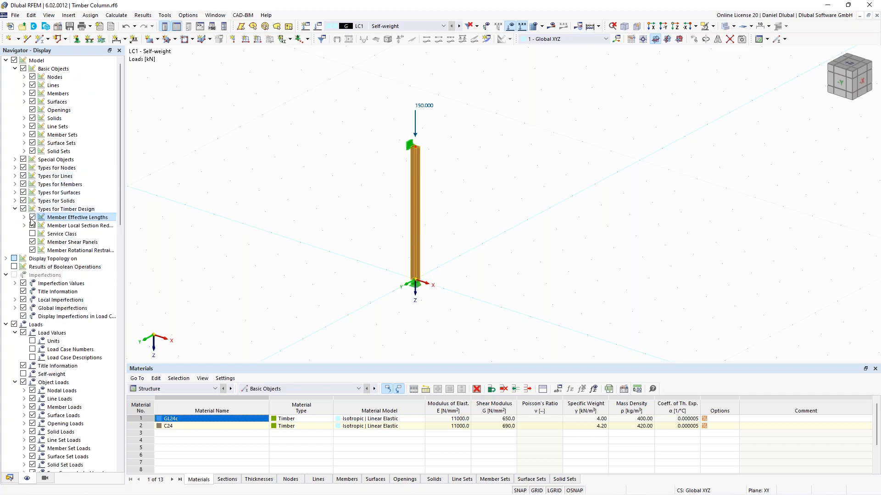
pyautogui.scroll(4, 413, 149)
pyautogui.scroll(-4, 340, 126)
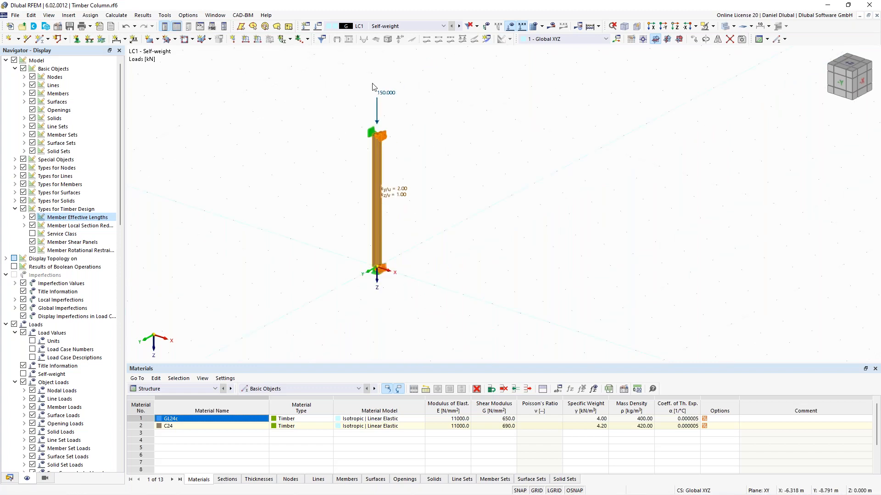
# Calculate the model and display the timber design check ratios on the column.
pyautogui.click(598, 27)
pyautogui.click(607, 39)
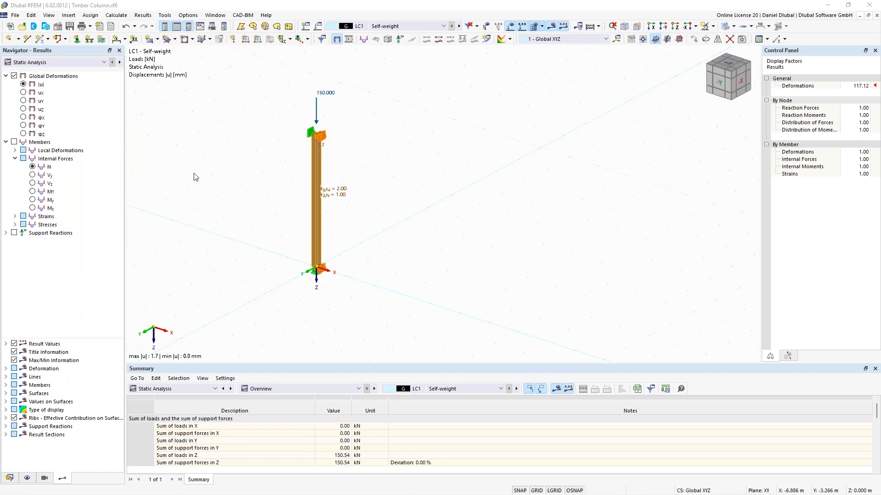
pyautogui.click(92, 62)
pyautogui.click(82, 78)
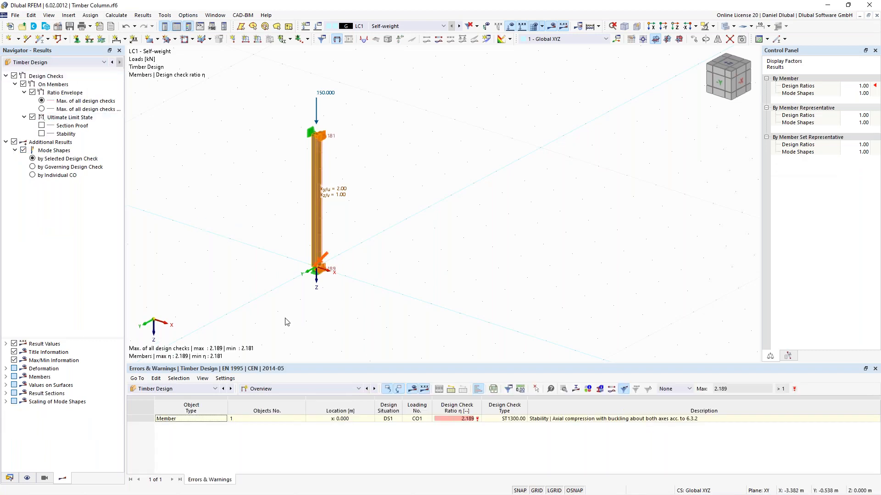
pyautogui.moveTo(234, 253); pyautogui.dragTo(246, 255, button='middle')
pyautogui.scroll(1, 247, 255)
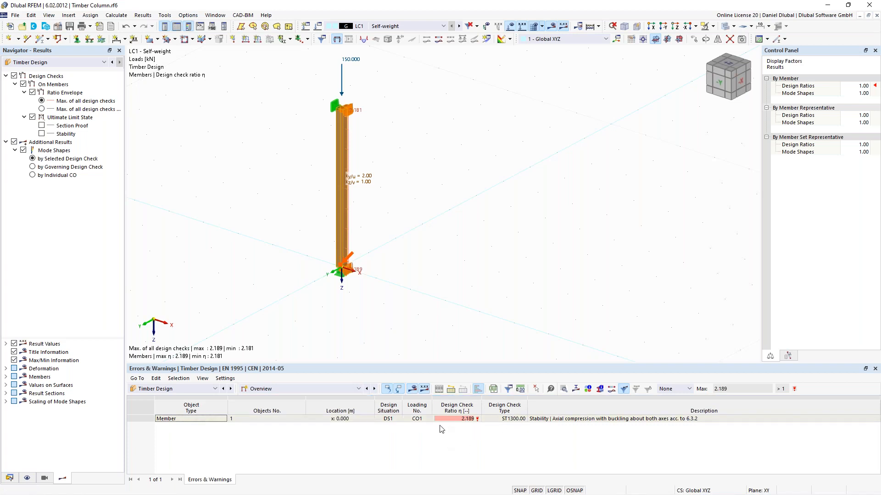
# List the design ratios on members and examine the details of stability check ST1300 for axial compression with buckling about both axes.
pyautogui.click(308, 391)
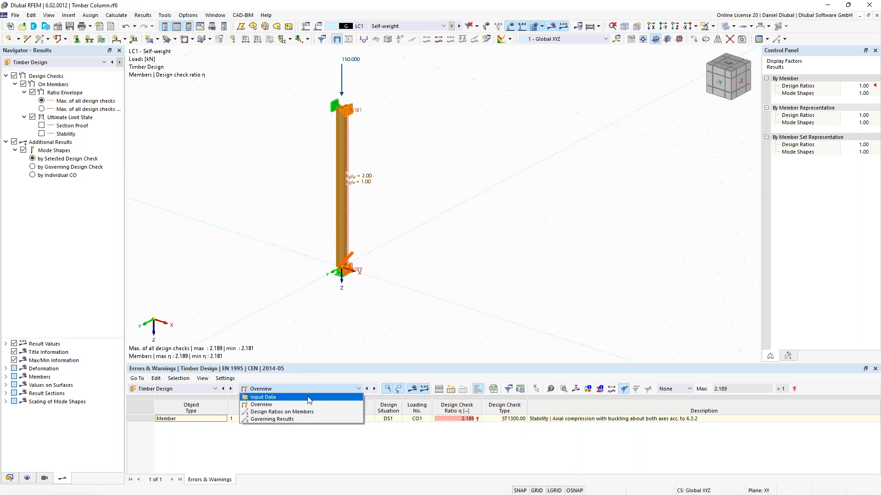
pyautogui.click(307, 412)
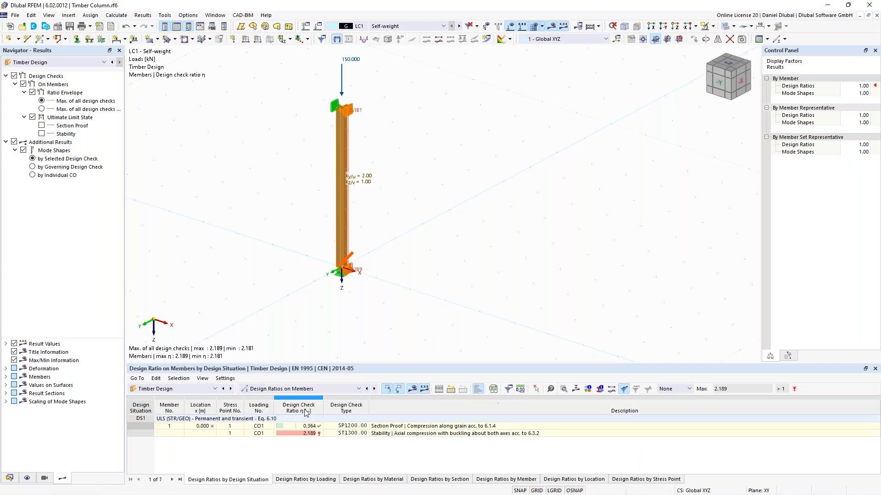
pyautogui.doubleClick(334, 434)
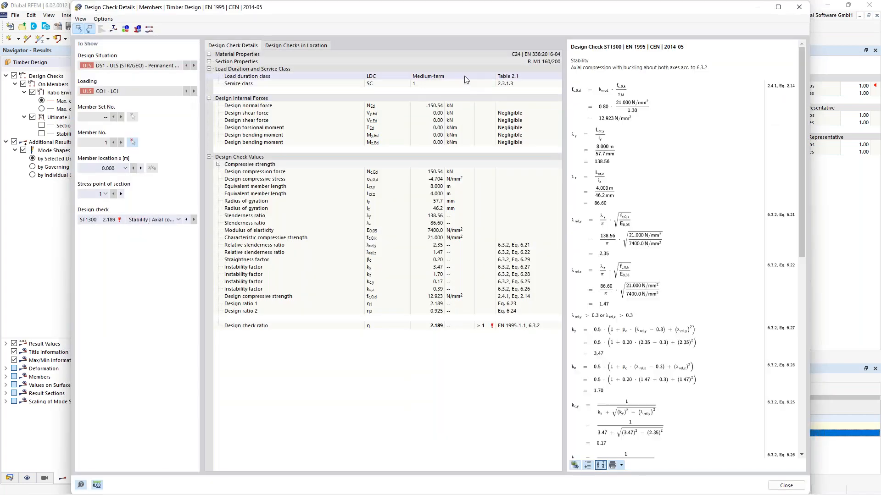
pyautogui.moveTo(801, 131)
pyautogui.mouseDown()
pyautogui.moveTo(803, 340)
pyautogui.moveTo(794, 141)
pyautogui.mouseUp()
pyautogui.scroll(1, 644, 67)
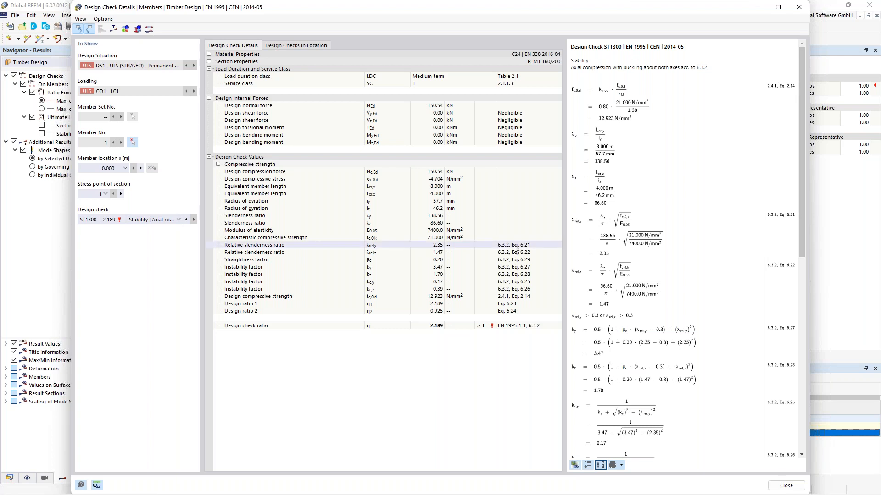
pyautogui.moveTo(803, 155); pyautogui.dragTo(799, 198)
pyautogui.scroll(-4, 603, 299)
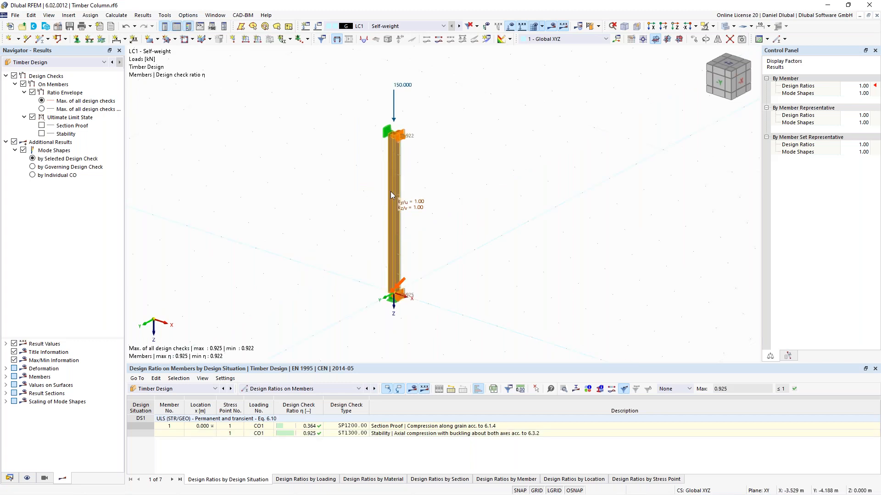
# Try service class 2 - Moist in the column's service class definition, return it to 1 - Dry and close the definition.
pyautogui.doubleClick(391, 191)
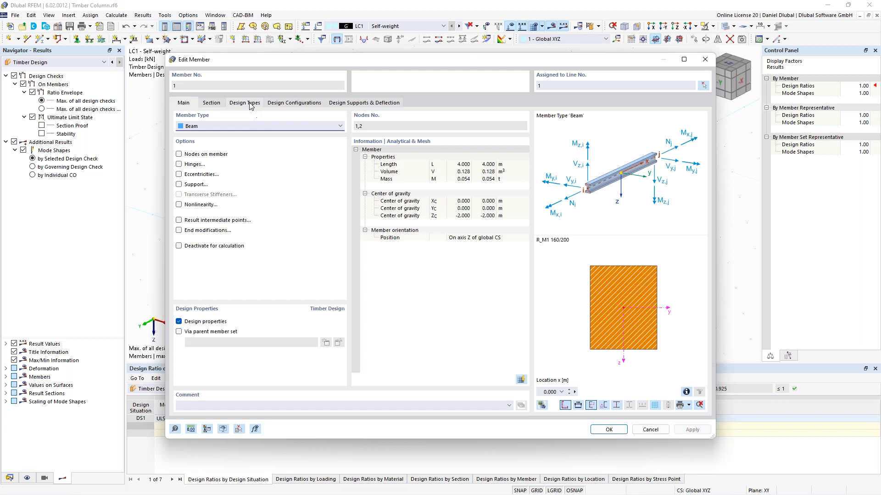
pyautogui.click(251, 105)
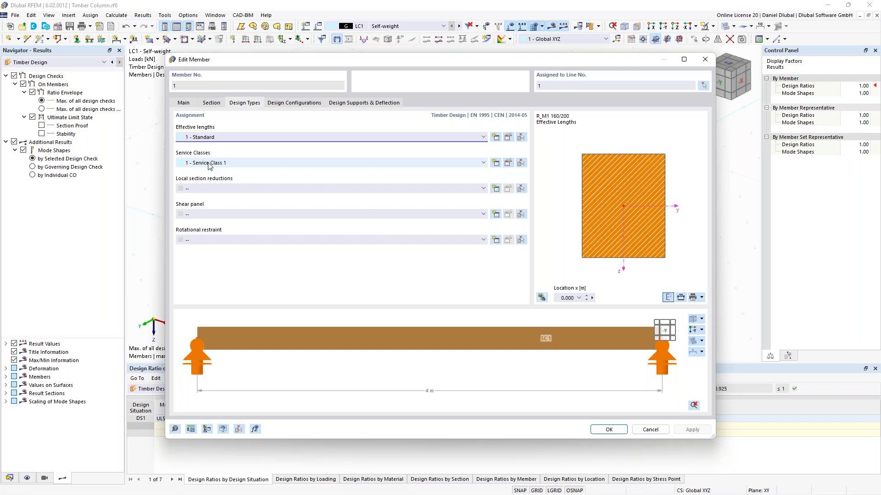
pyautogui.click(509, 163)
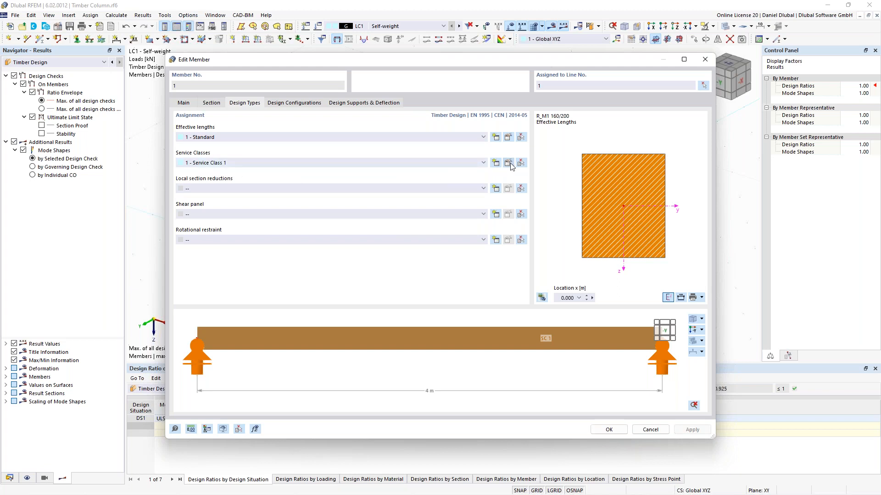
pyautogui.click(314, 140)
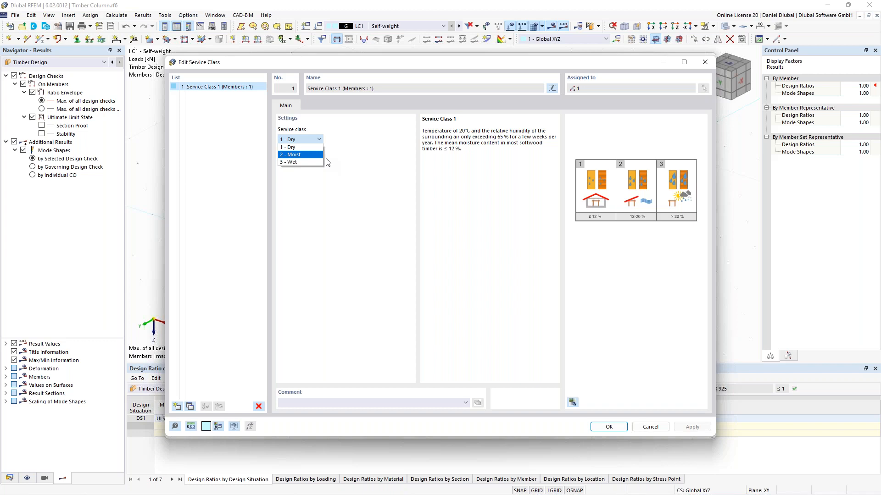
pyautogui.click(316, 140)
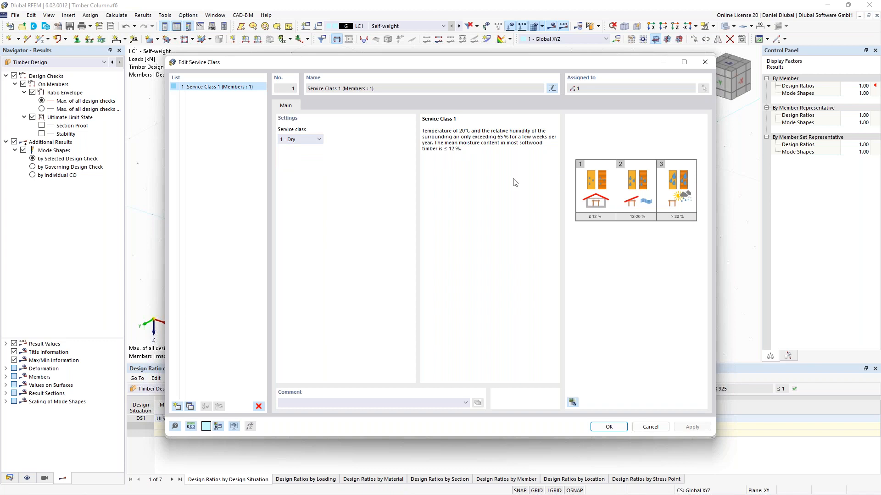
pyautogui.click(296, 140)
pyautogui.click(297, 154)
pyautogui.click(303, 140)
pyautogui.click(290, 147)
pyautogui.click(701, 64)
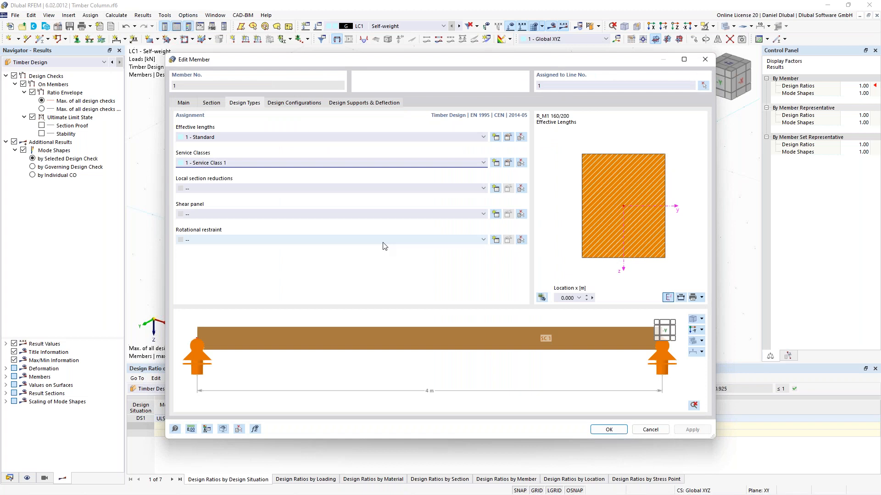
# Review the stability and main design parameters of the column's default ultimate configuration, including the stiffness reduction option, and close the member.
pyautogui.click(296, 102)
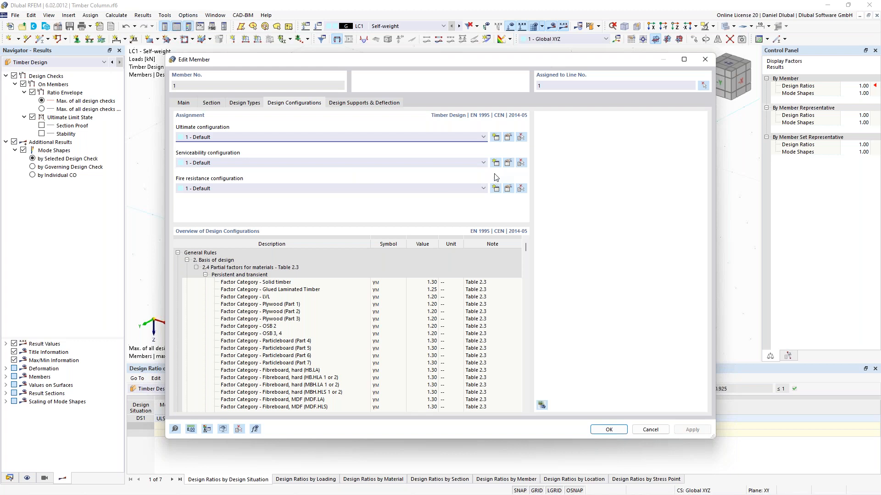
pyautogui.click(509, 139)
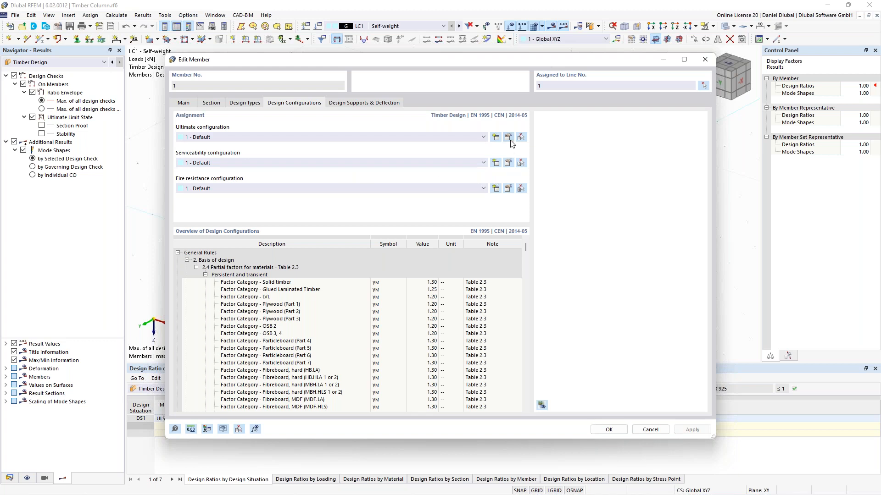
pyautogui.click(286, 72)
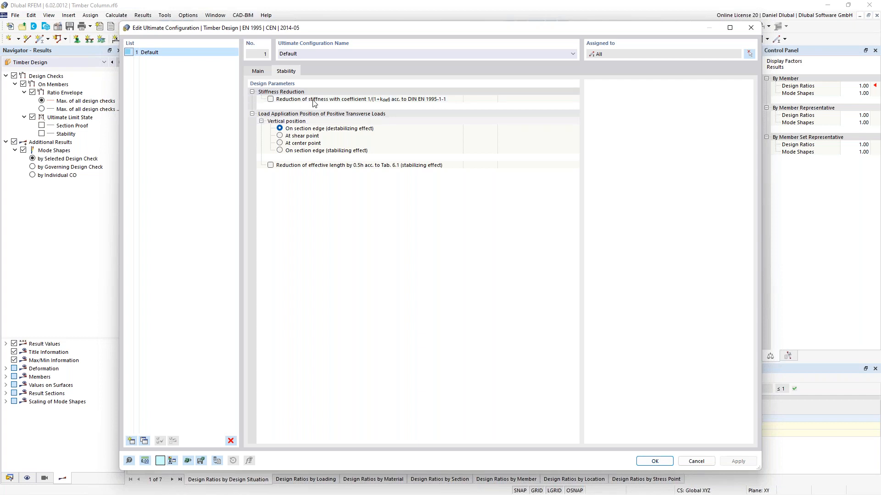
pyautogui.click(391, 99)
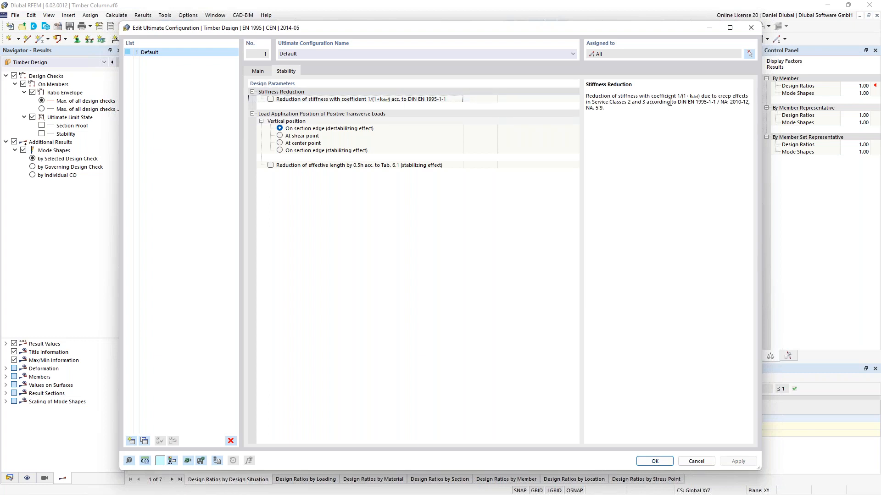
pyautogui.moveTo(647, 103); pyautogui.dragTo(741, 103)
pyautogui.click(258, 73)
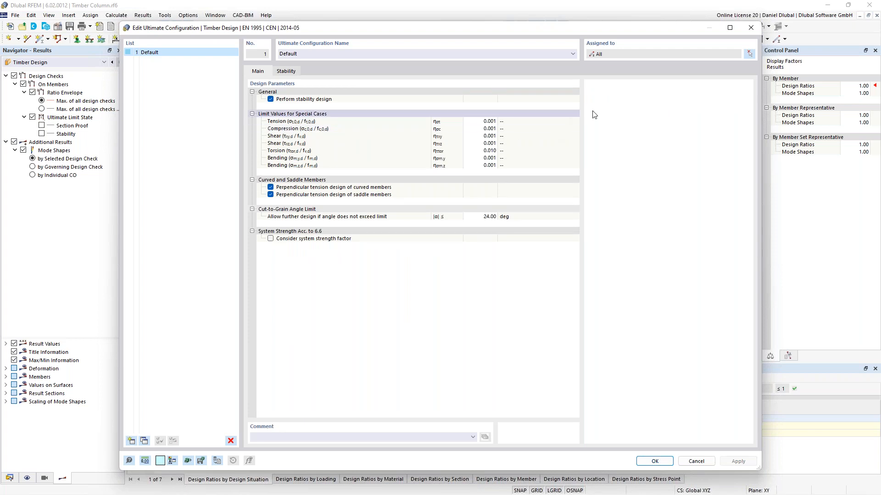
pyautogui.click(751, 28)
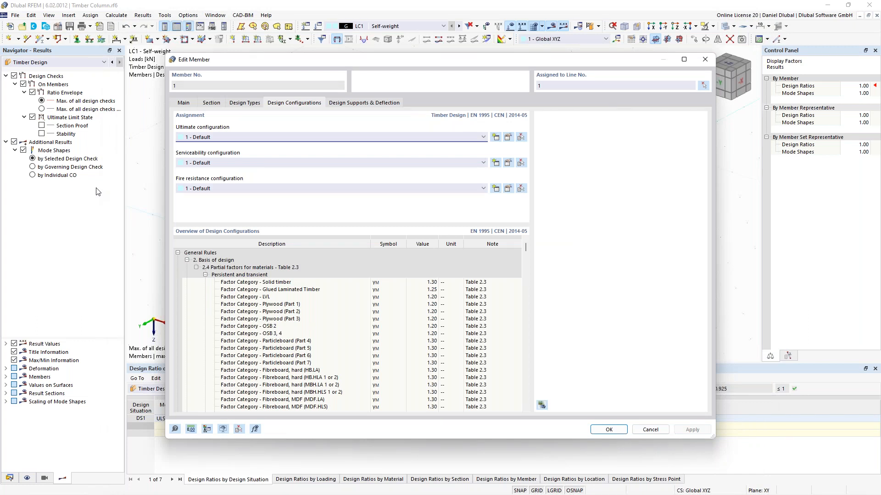
pyautogui.press('Escape')
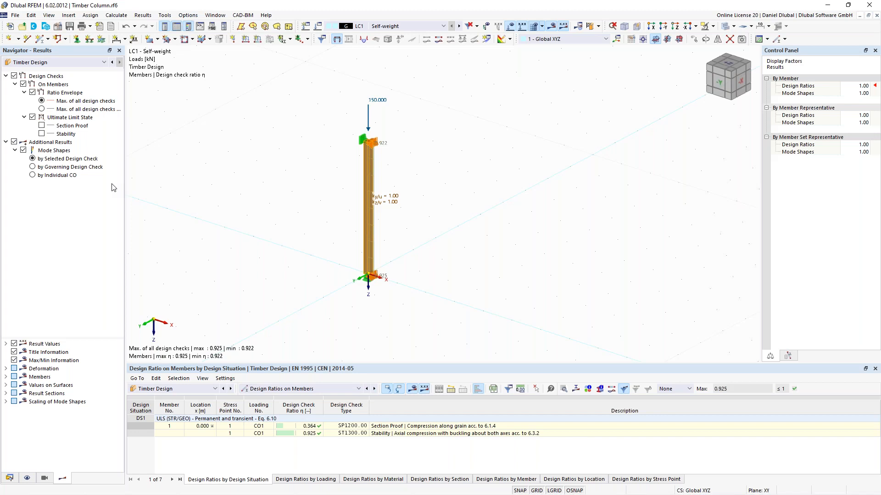
# Switch to the open model 02_Design Supports_Start.rf6 and turn it to view the design supports along the main beam.
pyautogui.click(215, 16)
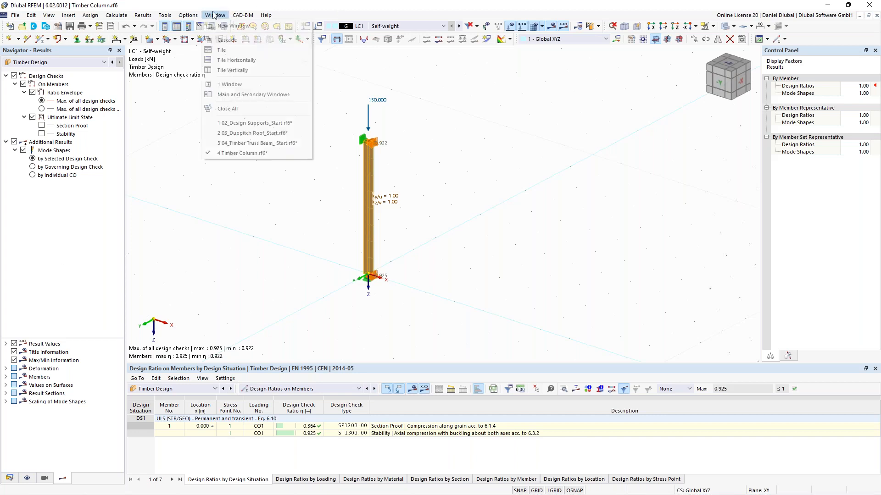
pyautogui.click(255, 123)
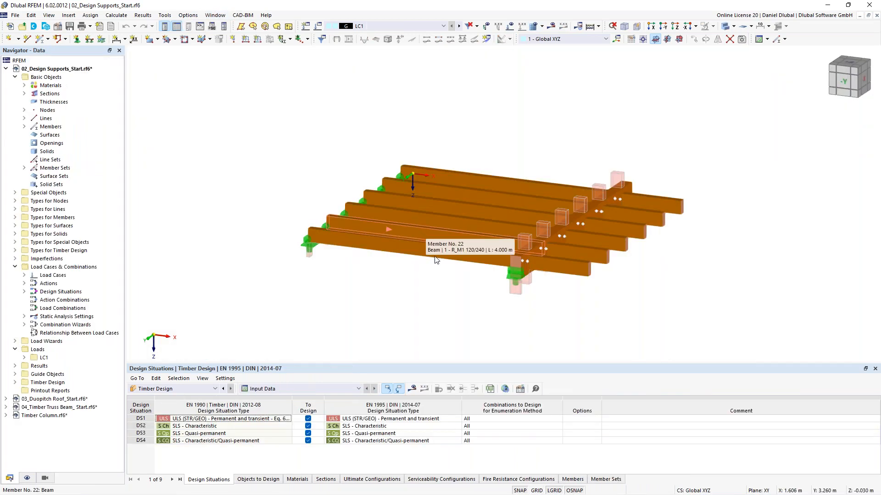
pyautogui.moveTo(719, 288); pyautogui.dragTo(706, 266, button='middle')
pyautogui.scroll(1, 706, 288)
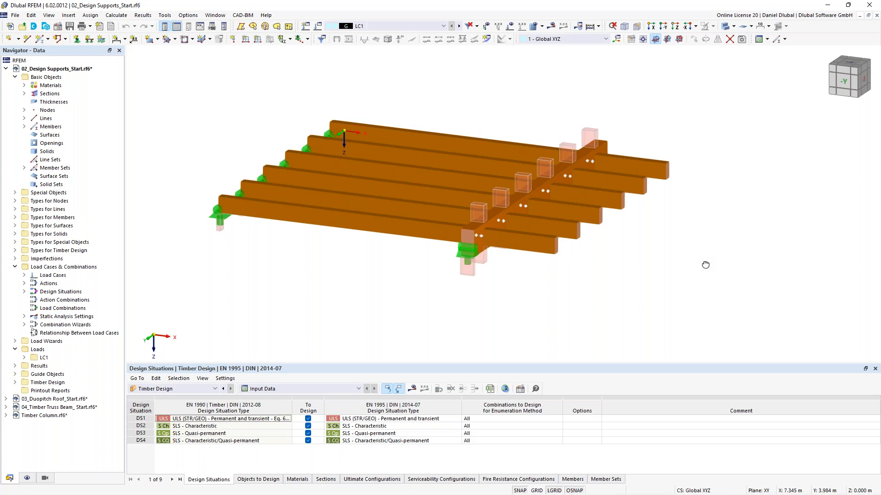
pyautogui.keyDown('ctrl'); pyautogui.moveTo(706, 265); pyautogui.dragTo(311, 225, button='middle'); pyautogui.keyUp('ctrl')
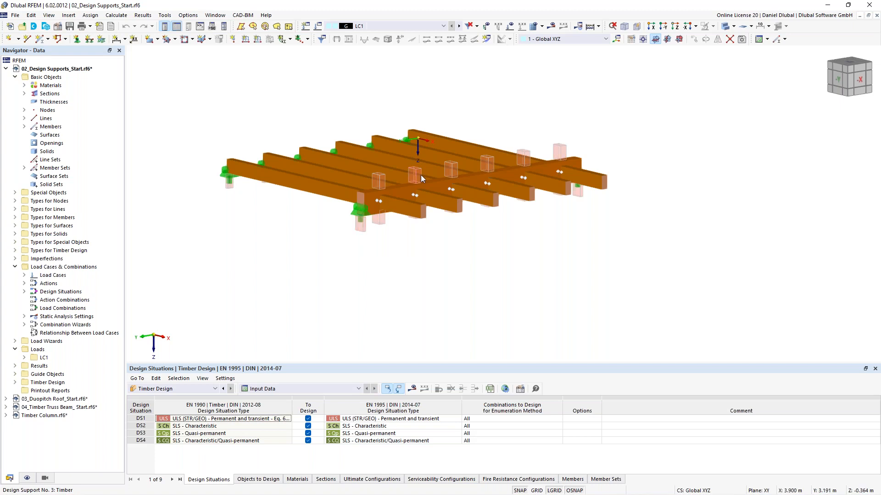
# Review the z-axis settings of the timber design support at the main beam's end and close it unchanged.
pyautogui.click(366, 227)
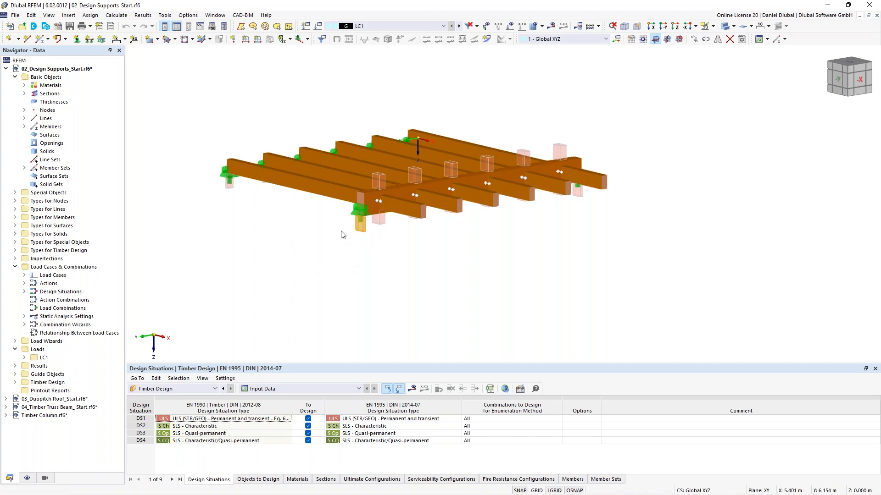
pyautogui.moveTo(269, 210); pyautogui.dragTo(338, 262, button='middle')
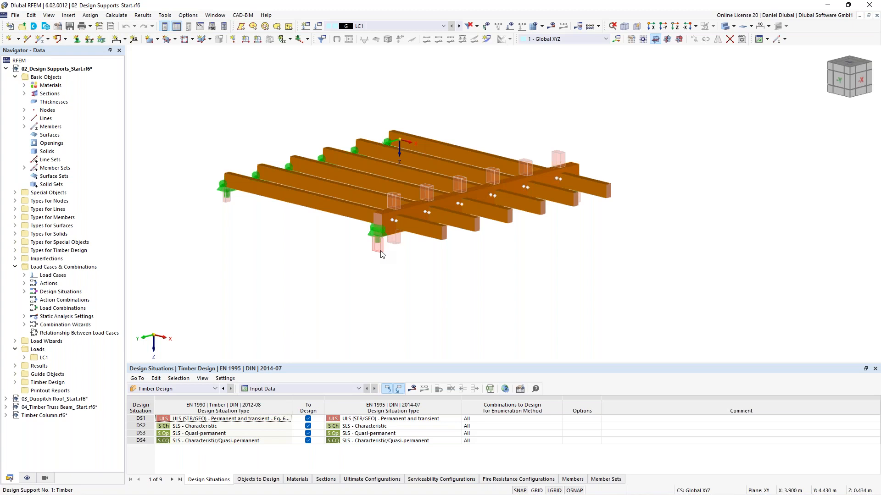
pyautogui.doubleClick(380, 252)
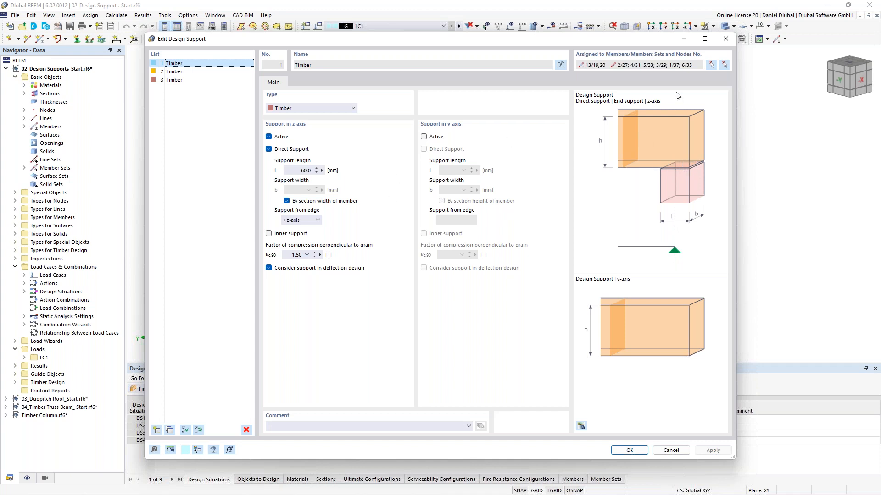
pyautogui.click(725, 40)
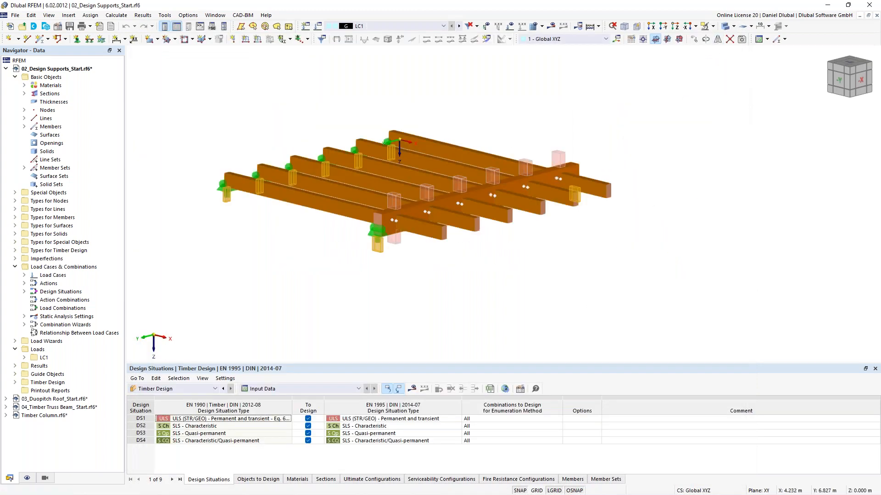
pyautogui.keyDown('ctrl'); pyautogui.moveTo(297, 256); pyautogui.dragTo(305, 276, button='middle'); pyautogui.keyUp('ctrl')
pyautogui.click(306, 275)
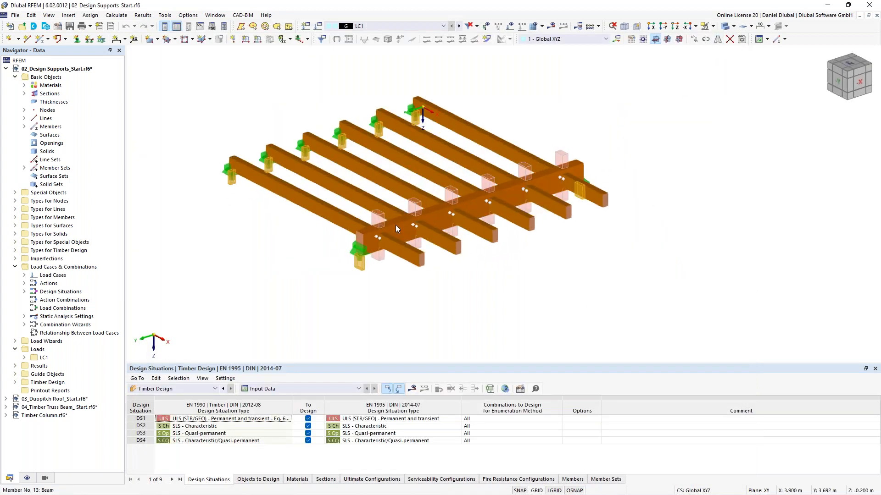
# Review the design supports and deflection segments assigned to main beam member 13 and close the member.
pyautogui.doubleClick(396, 225)
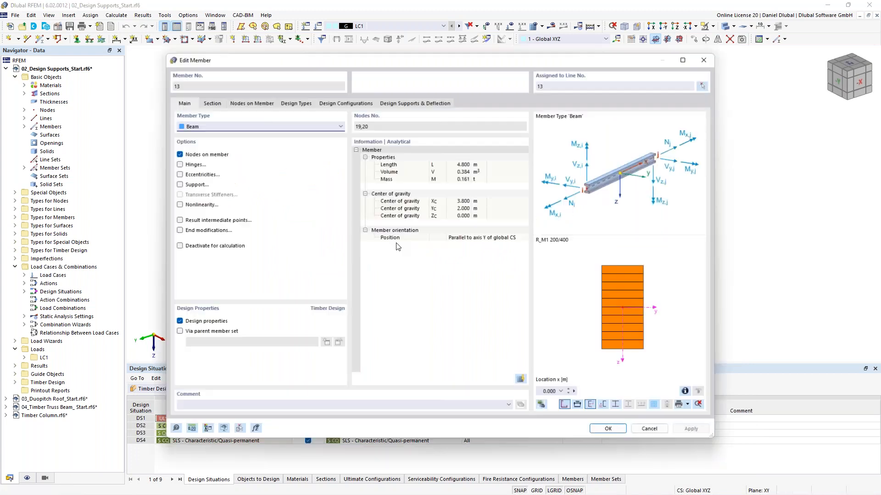
pyautogui.click(269, 103)
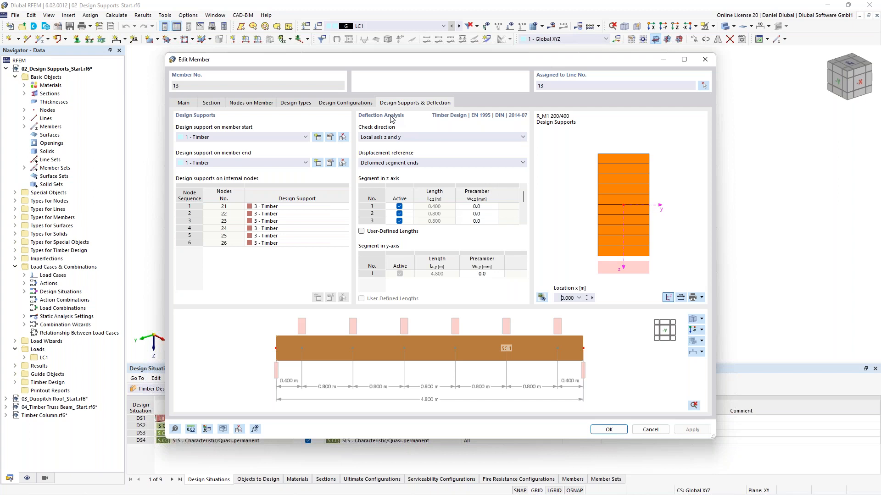
pyautogui.moveTo(523, 198)
pyautogui.mouseDown()
pyautogui.moveTo(524, 220)
pyautogui.moveTo(524, 192)
pyautogui.mouseUp()
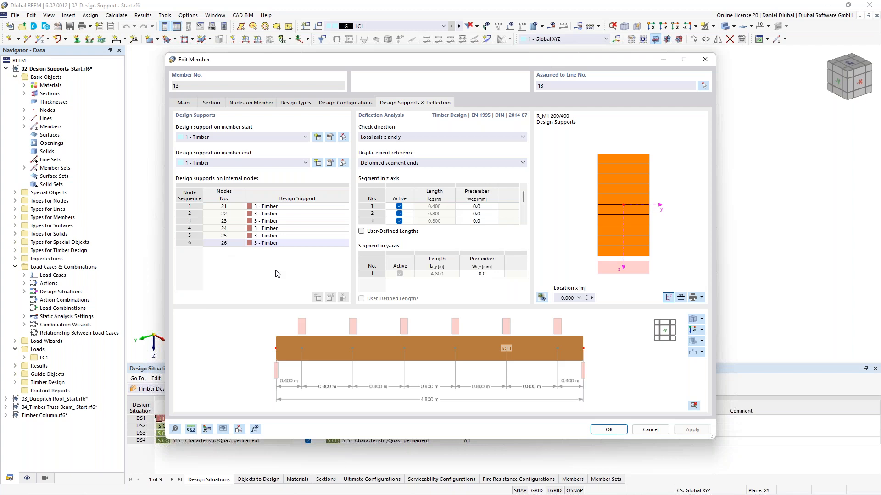
pyautogui.click(704, 59)
# Run the timber design calculation for the beam and joist structure.
pyautogui.moveTo(267, 96); pyautogui.dragTo(302, 116, button='middle')
pyautogui.click(598, 26)
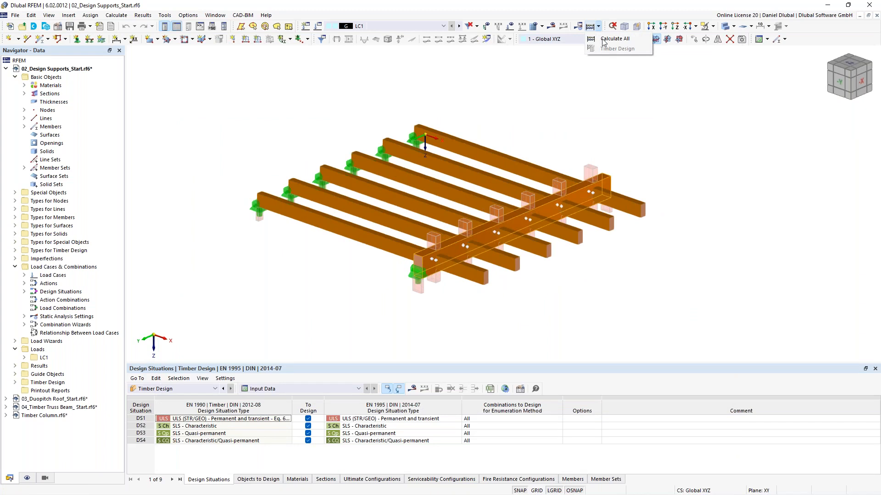
pyautogui.click(607, 49)
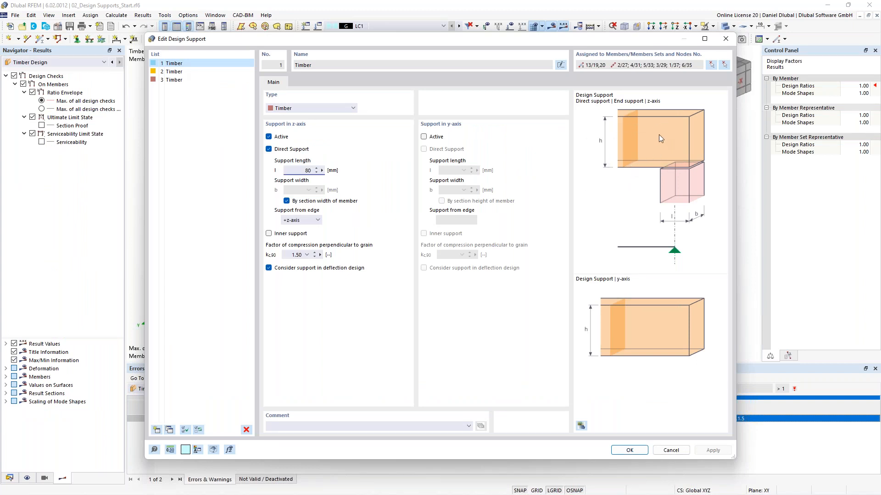
# Set the z-axis support length of timber design support 1 to 80 mm, accept deletion of the results and rerun the timber design.
pyautogui.click(630, 450)
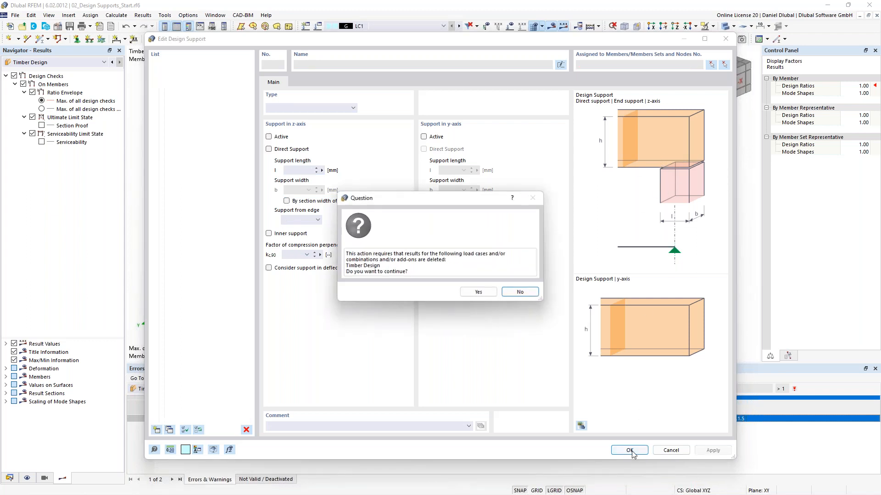
pyautogui.click(478, 293)
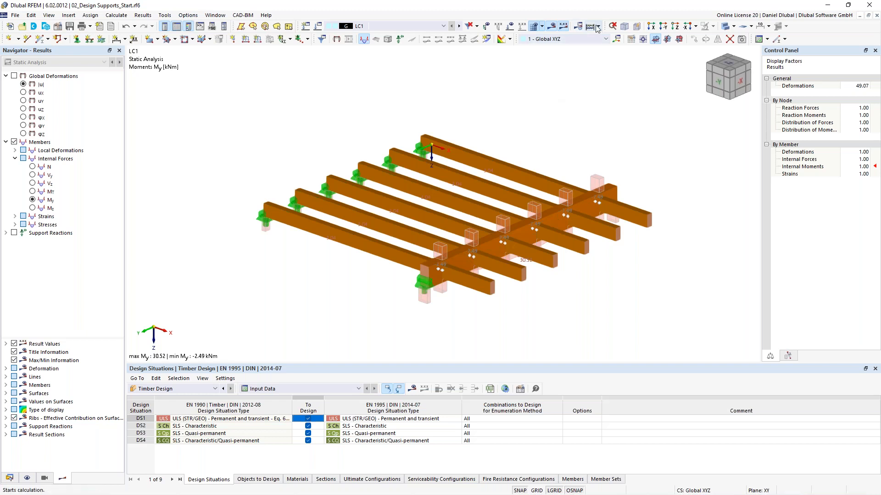
pyautogui.click(598, 26)
pyautogui.click(617, 48)
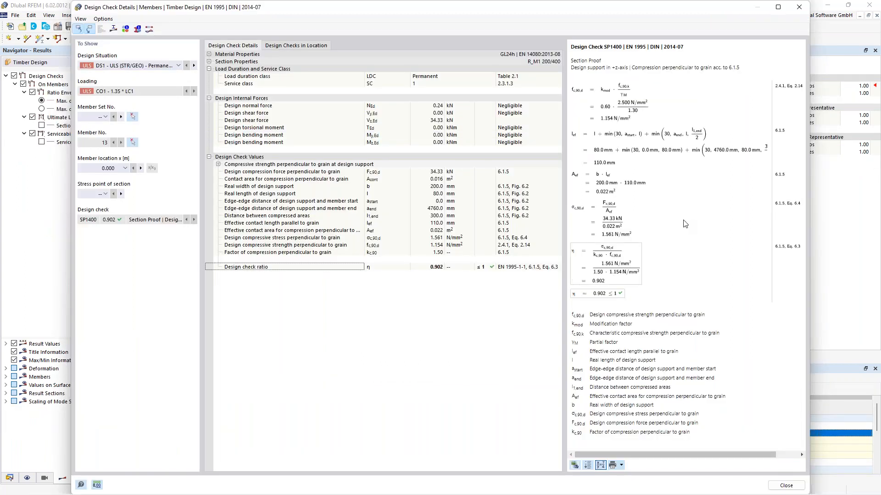
# Examine the details of design check SP1400 for compression perpendicular to grain on member 13, including the effective contact length.
pyautogui.moveTo(590, 351); pyautogui.dragTo(684, 358)
pyautogui.click(684, 358)
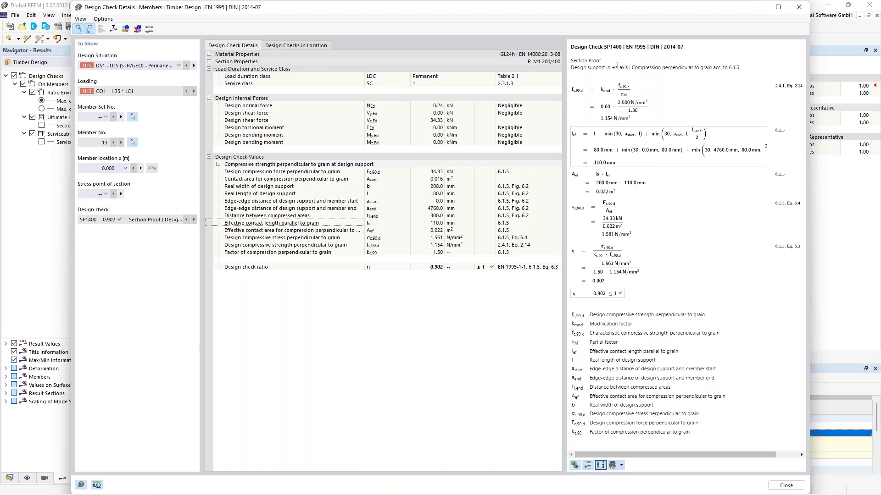
pyautogui.click(798, 9)
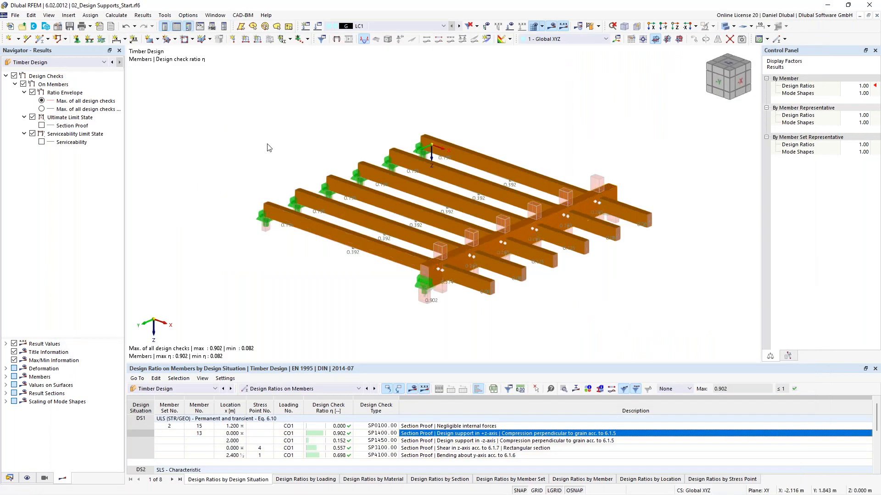
# Open joist member 24 and, from its design properties, the parent continuous member set 24,25 for editing.
pyautogui.scroll(-2, 268, 147)
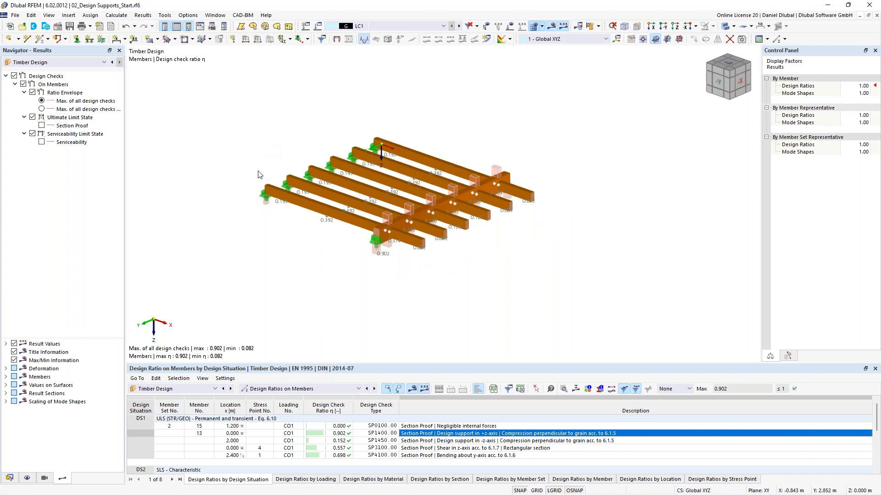
pyautogui.scroll(3, 260, 175)
pyautogui.keyDown('ctrl'); pyautogui.moveTo(260, 175); pyautogui.dragTo(307, 143, button='middle'); pyautogui.keyUp('ctrl')
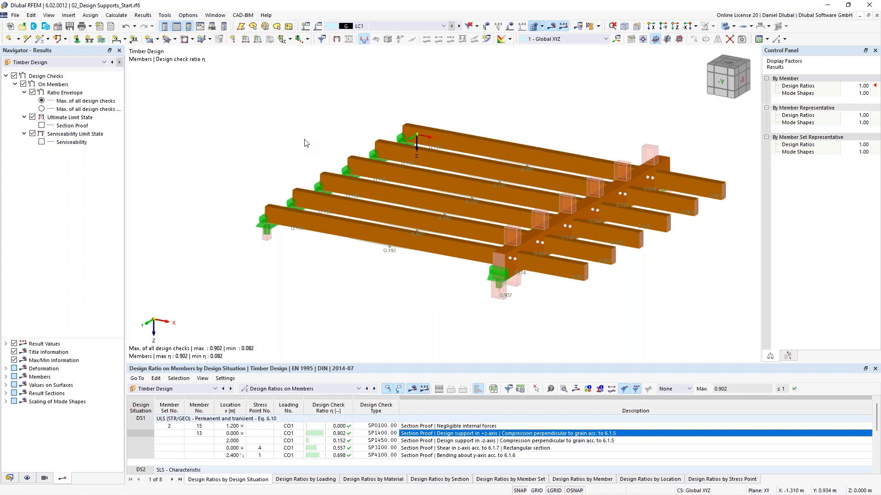
pyautogui.click(398, 244)
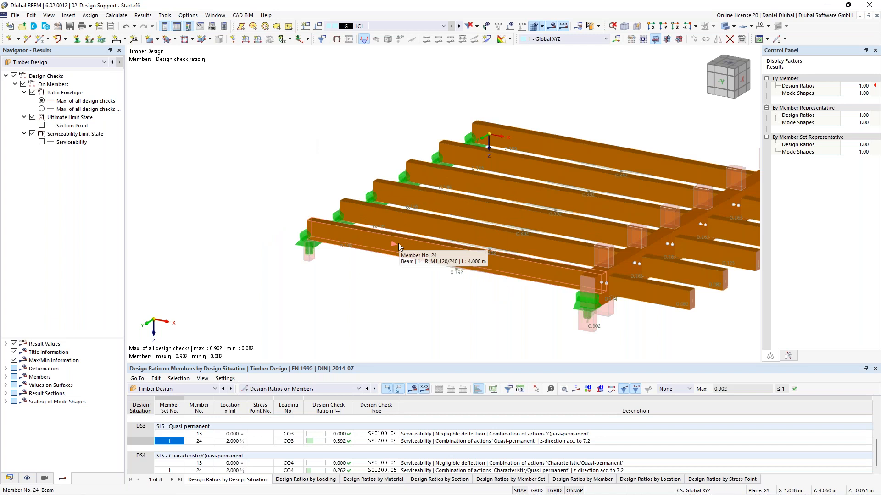
pyautogui.doubleClick(398, 243)
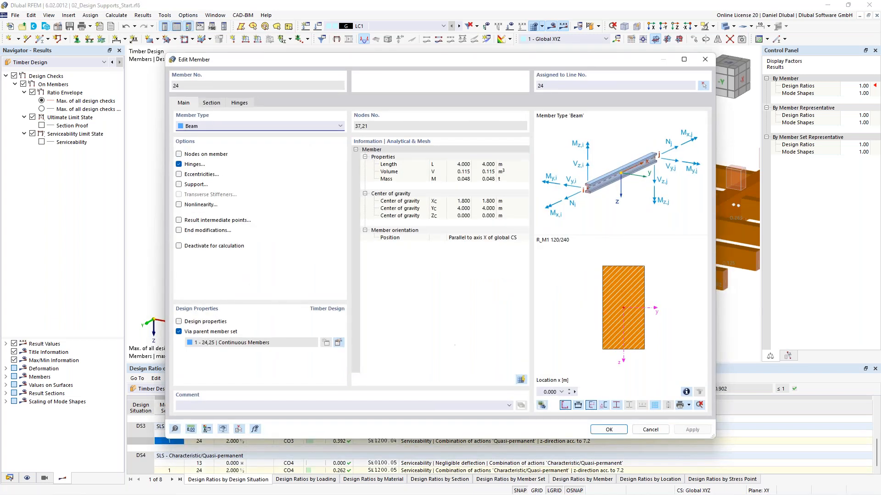
pyautogui.click(339, 343)
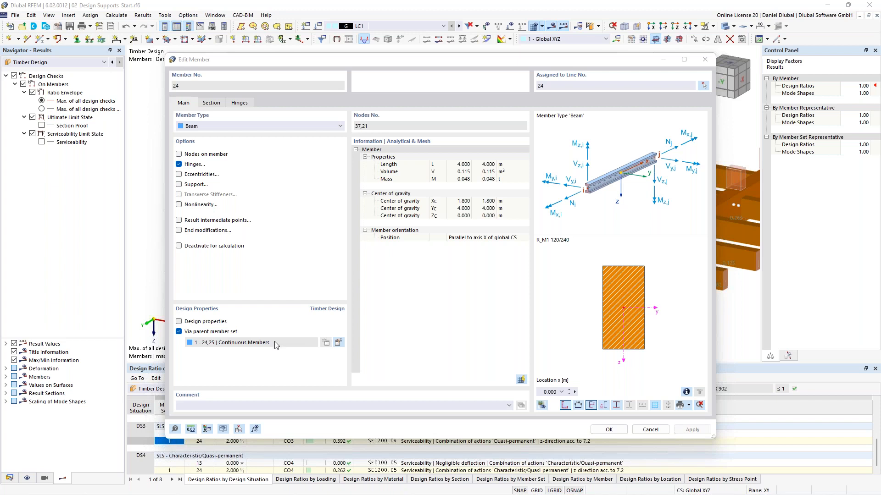
pyautogui.click(338, 346)
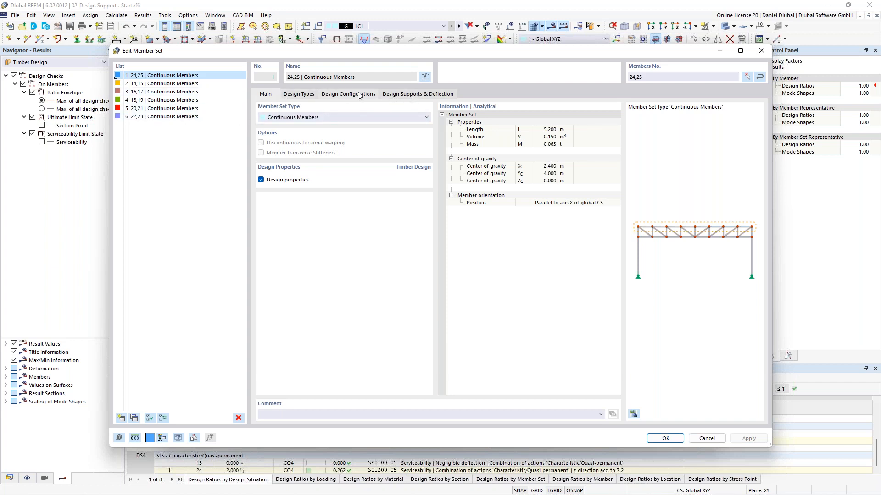
# Create a local section reduction for member set 24,25 and set its reduction type to Start Notch.
pyautogui.click(300, 94)
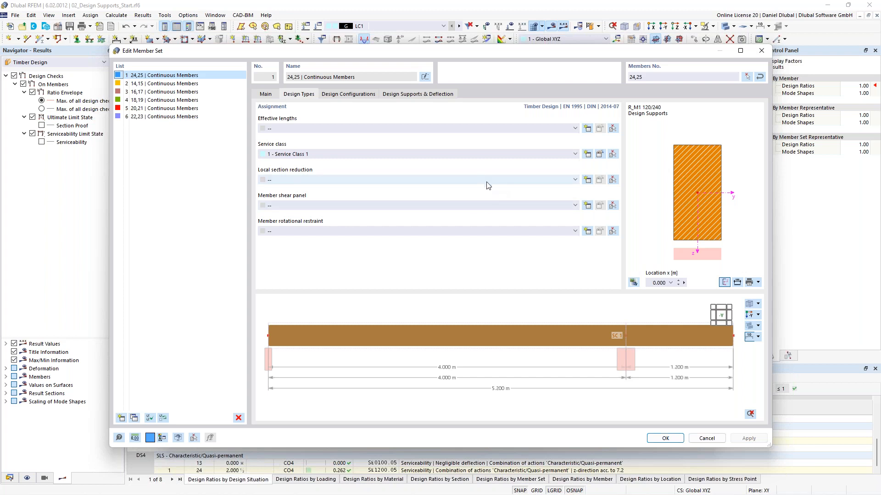
pyautogui.click(587, 179)
pyautogui.click(337, 140)
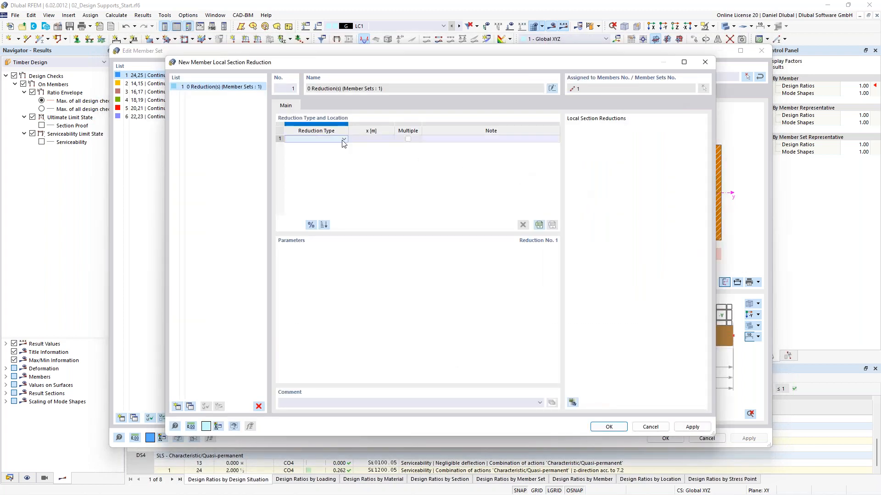
pyautogui.click(338, 140)
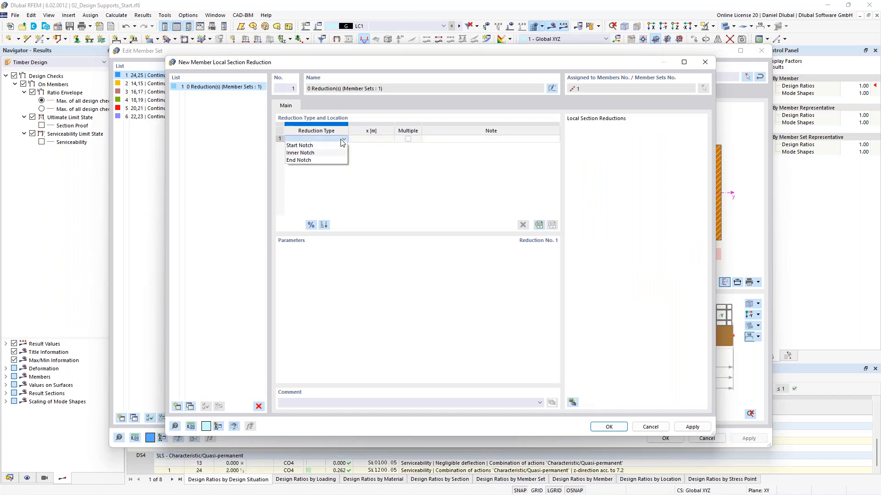
pyautogui.click(315, 153)
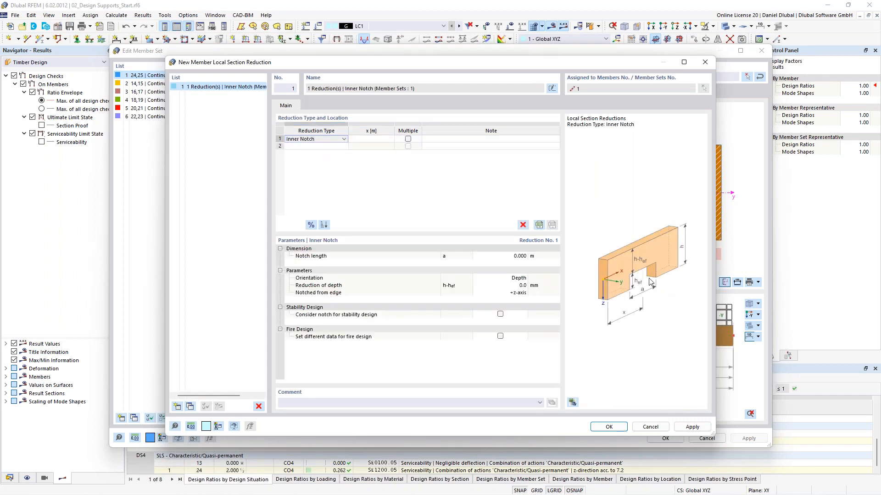
pyautogui.click(342, 139)
pyautogui.click(327, 154)
pyautogui.click(338, 140)
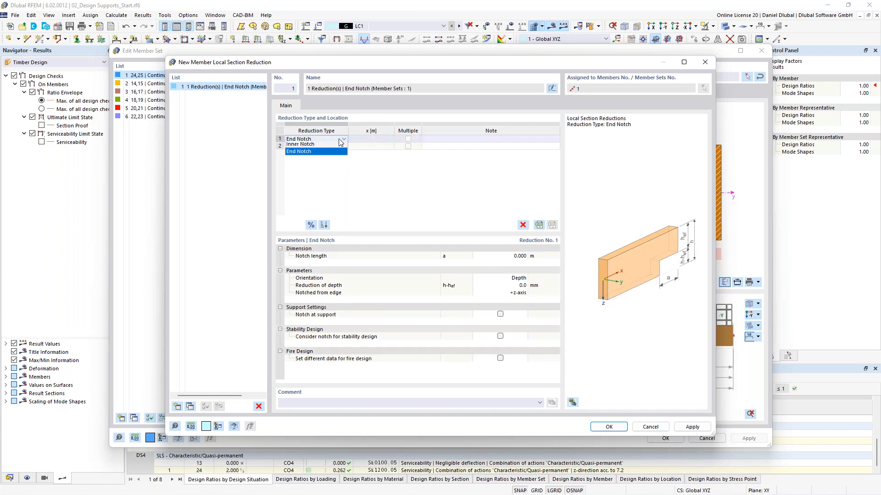
pyautogui.click(331, 148)
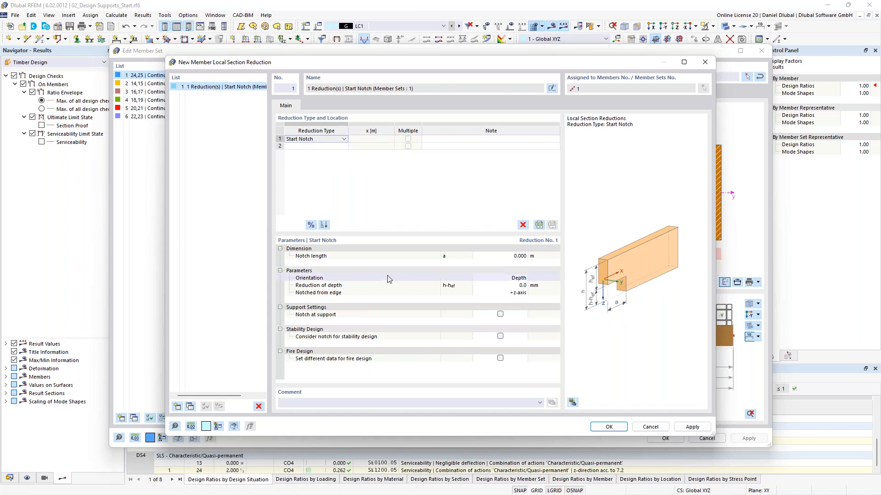
# Set the start notch's length to 0.04 m and its reduction of depth to 100 mm, with the orientation kept as Depth.
pyautogui.click(512, 256)
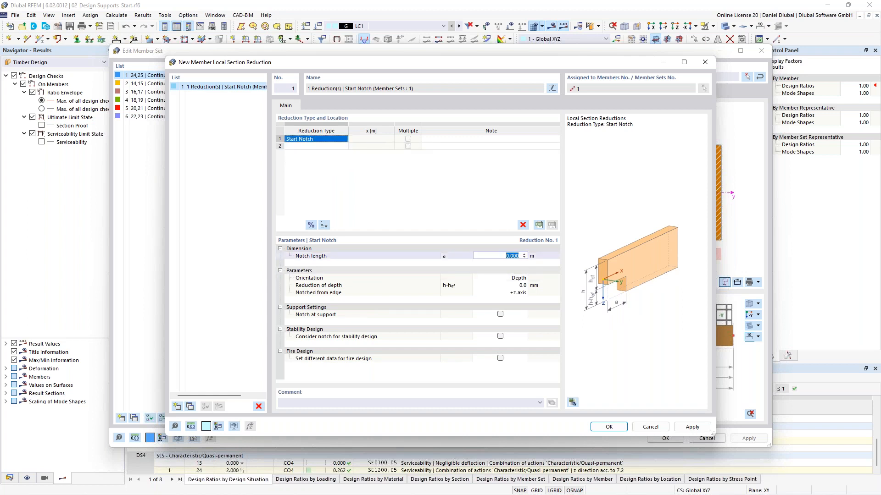
pyautogui.write('0.04')
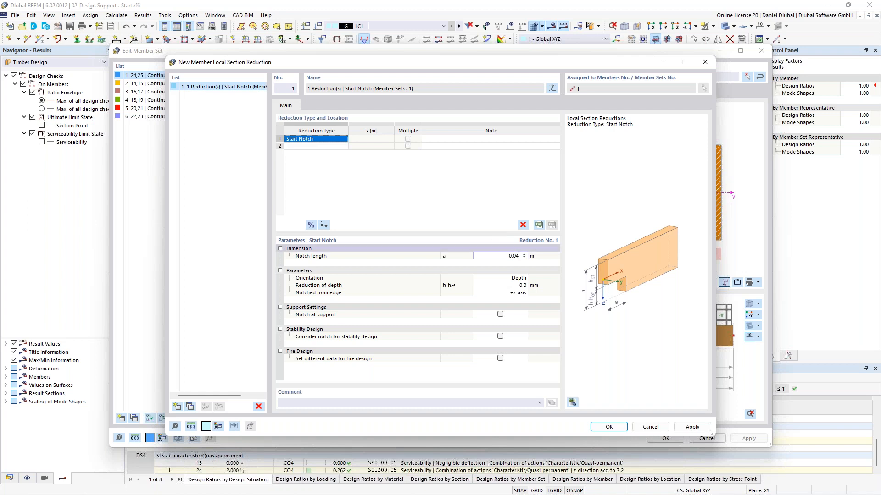
pyautogui.click(499, 279)
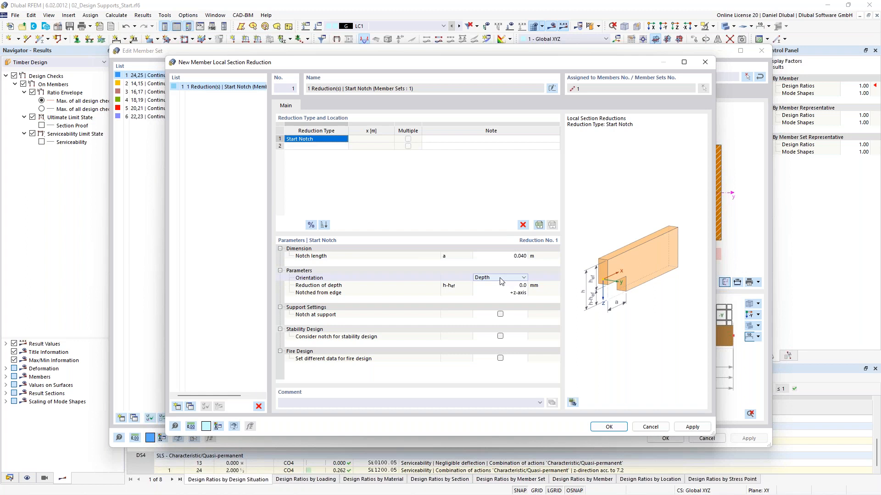
pyautogui.click(516, 278)
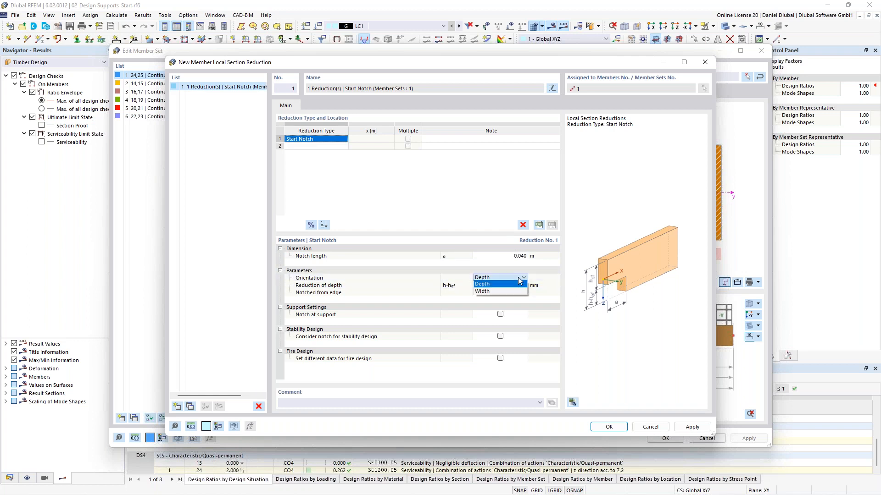
pyautogui.click(504, 285)
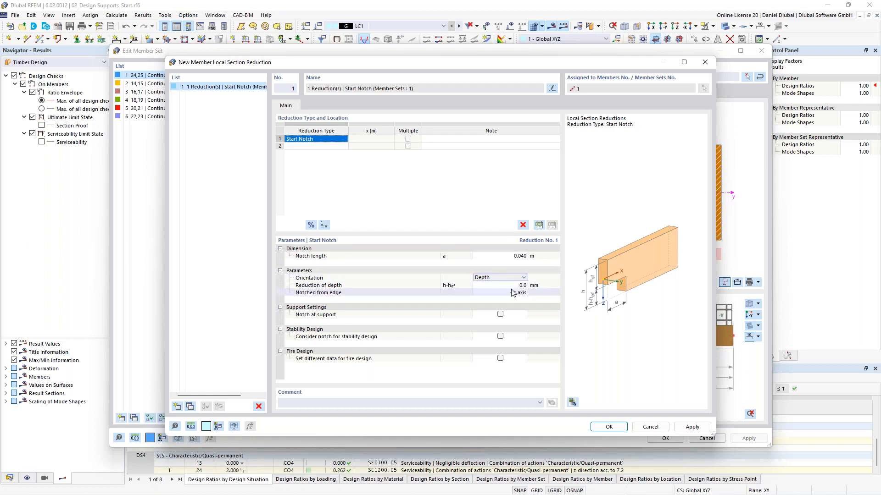
pyautogui.click(516, 286)
pyautogui.click(516, 285)
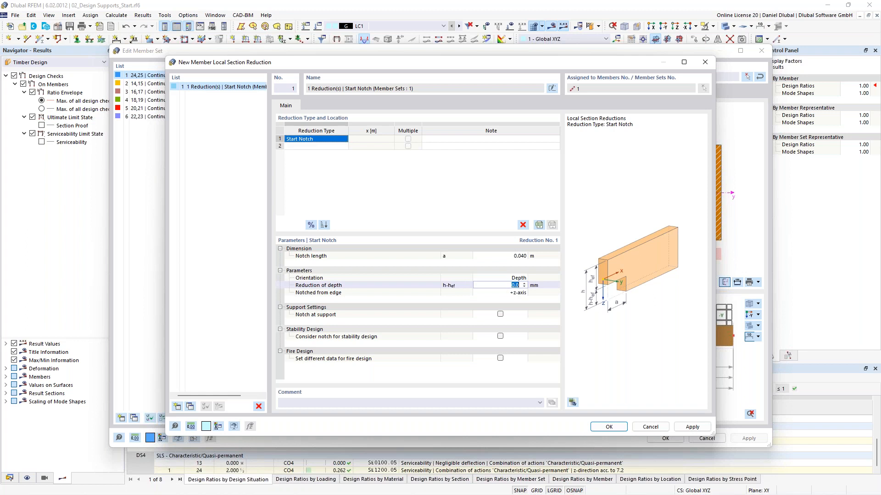
pyautogui.write('100')
pyautogui.click(515, 293)
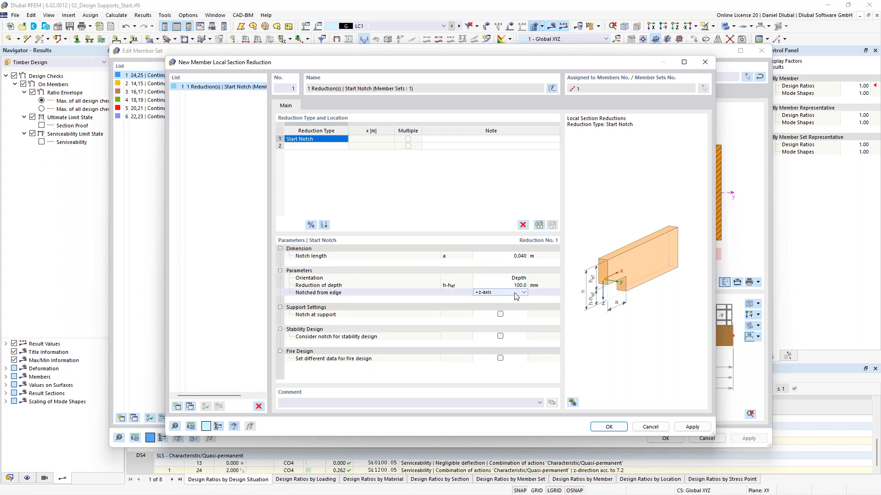
# Define the start notch as a notch at support, then save the section reduction and accept deletion of all results.
pyautogui.click(500, 314)
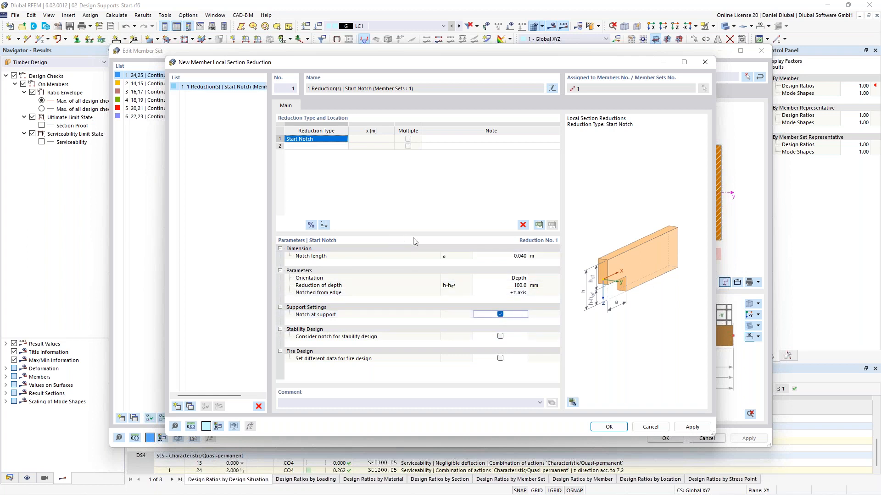
pyautogui.click(609, 427)
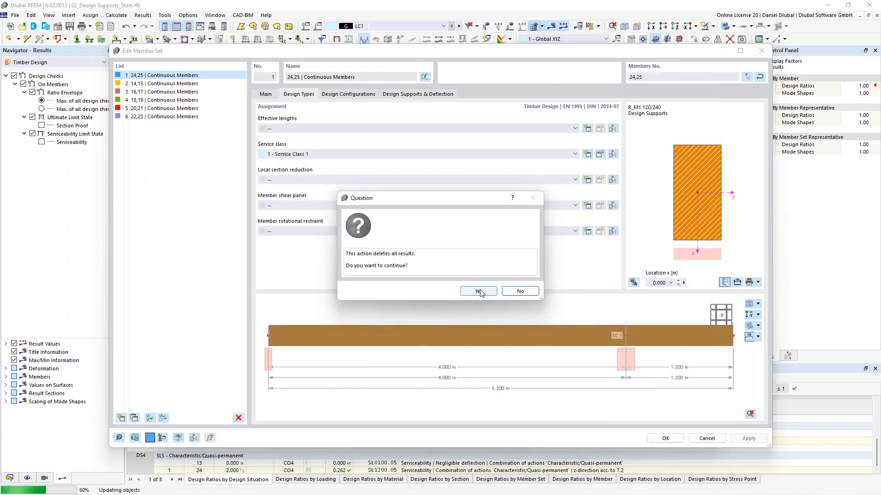
pyautogui.click(478, 293)
# Inspect the notch above the design support in the member set preview, then confirm the edits to the member set and member 24.
pyautogui.scroll(3, 261, 354)
pyautogui.moveTo(312, 344); pyautogui.dragTo(383, 372, button='middle')
pyautogui.scroll(1, 337, 329)
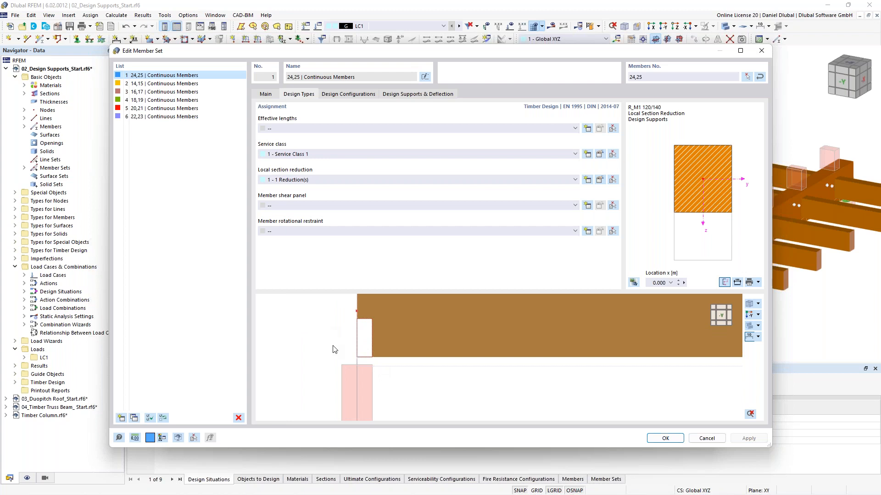
pyautogui.scroll(-1, 333, 347)
pyautogui.scroll(-3, 352, 366)
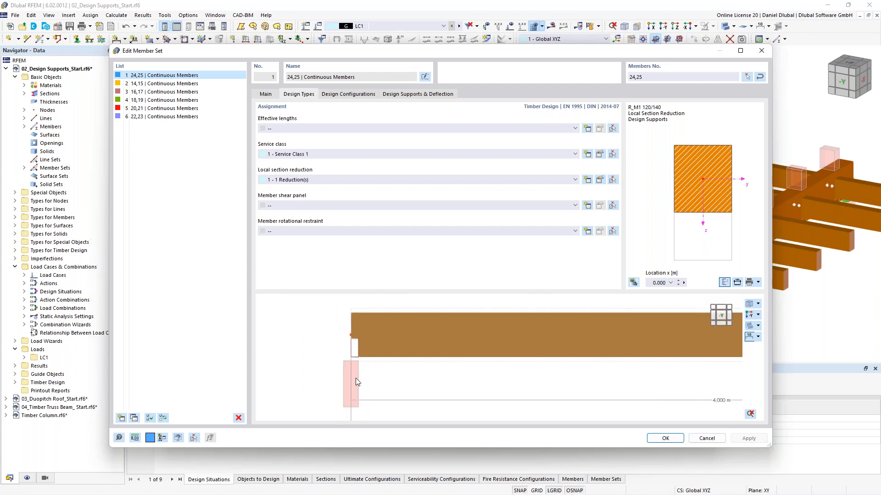
pyautogui.moveTo(494, 320); pyautogui.dragTo(403, 285, button='middle')
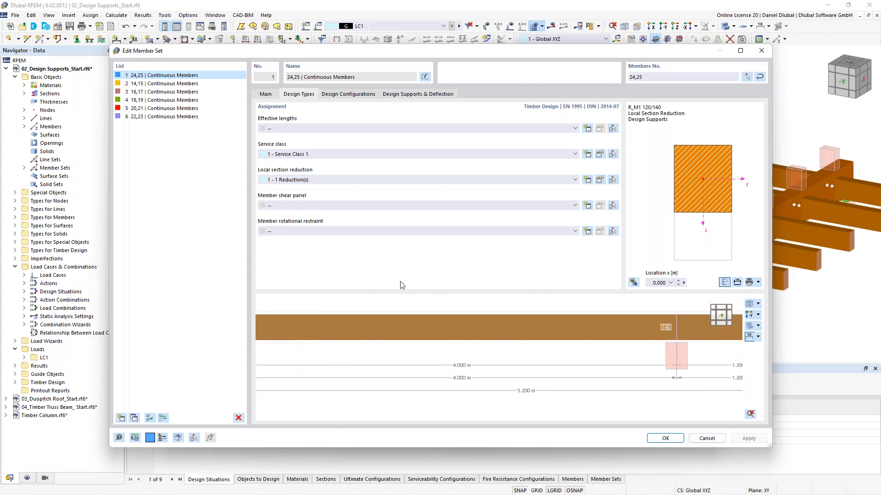
pyautogui.scroll(-2, 391, 304)
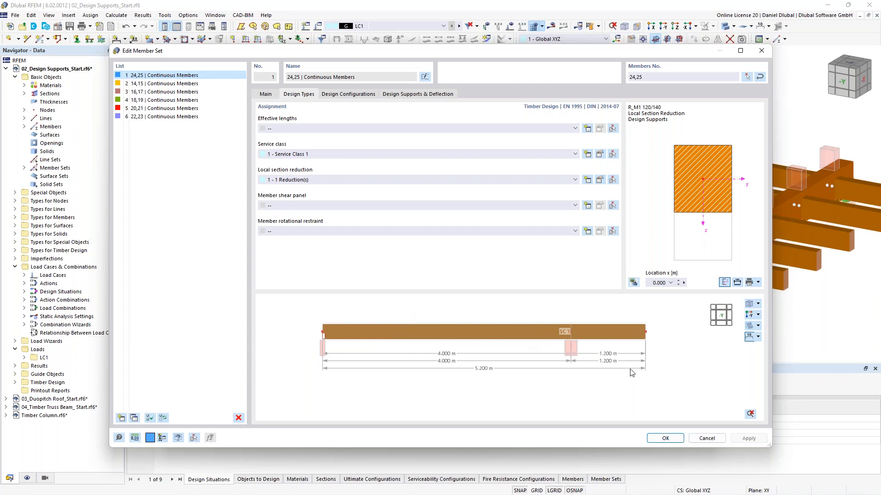
pyautogui.click(665, 438)
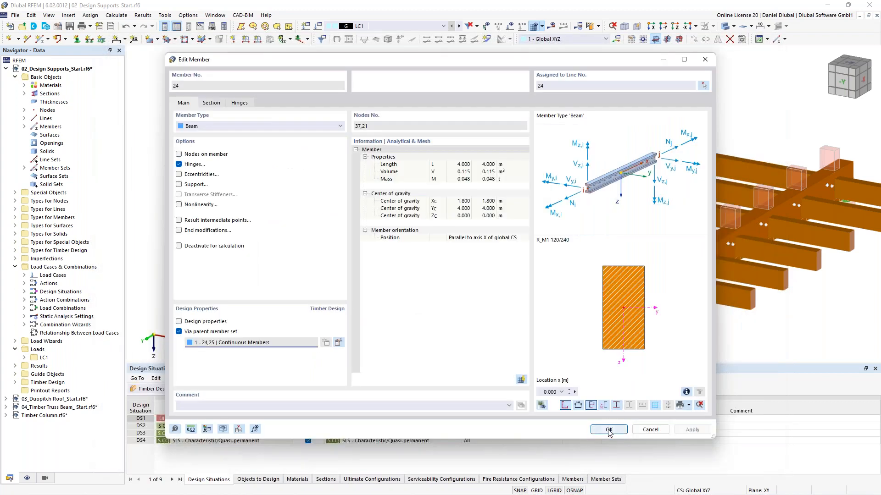
pyautogui.click(609, 430)
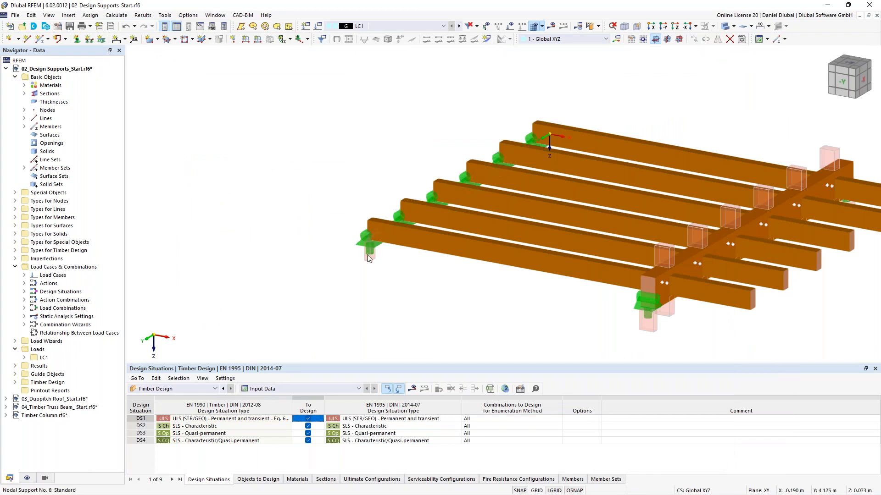
# Hide the nodal support at the start of joist 24 and examine the notch in the model.
pyautogui.scroll(3, 370, 237)
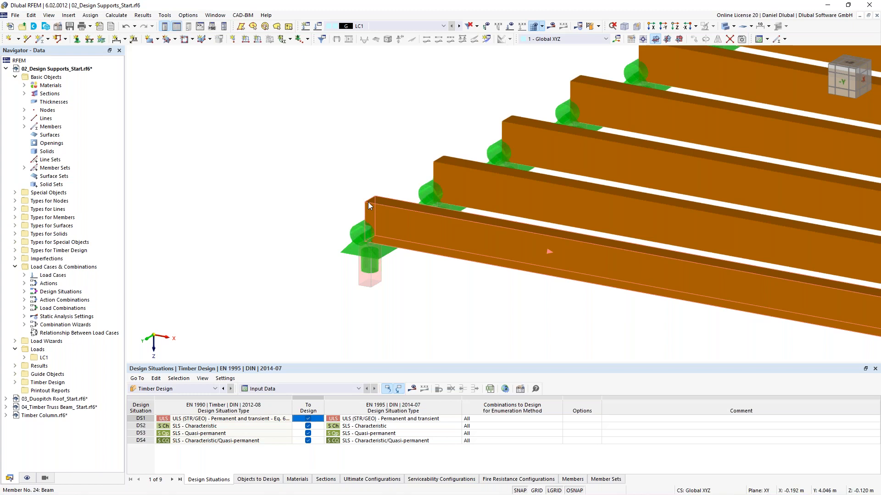
pyautogui.click(546, 359)
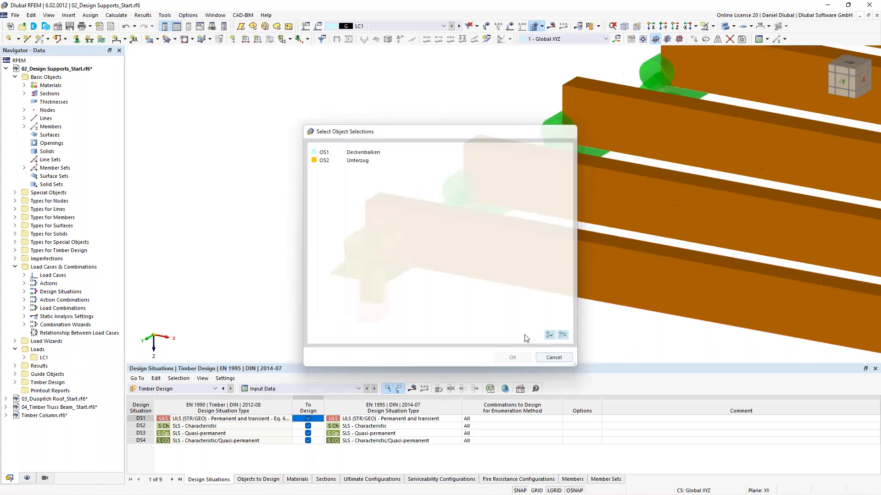
pyautogui.rightClick(360, 252)
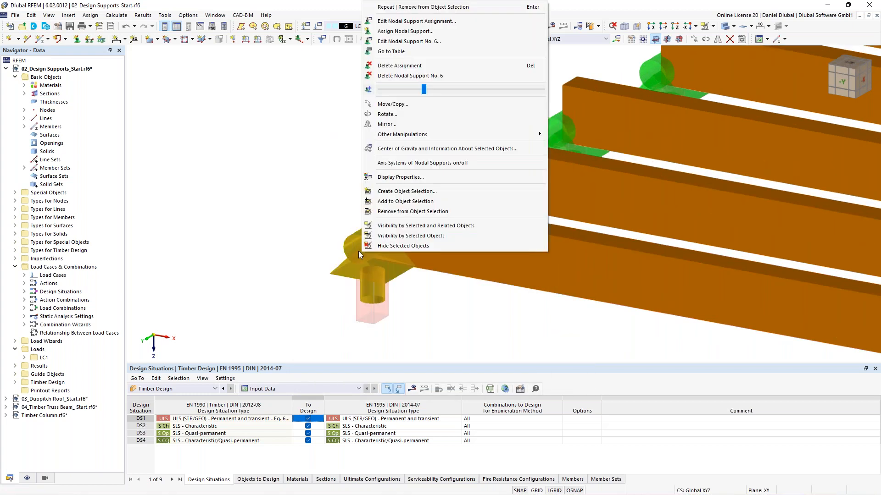
pyautogui.click(403, 246)
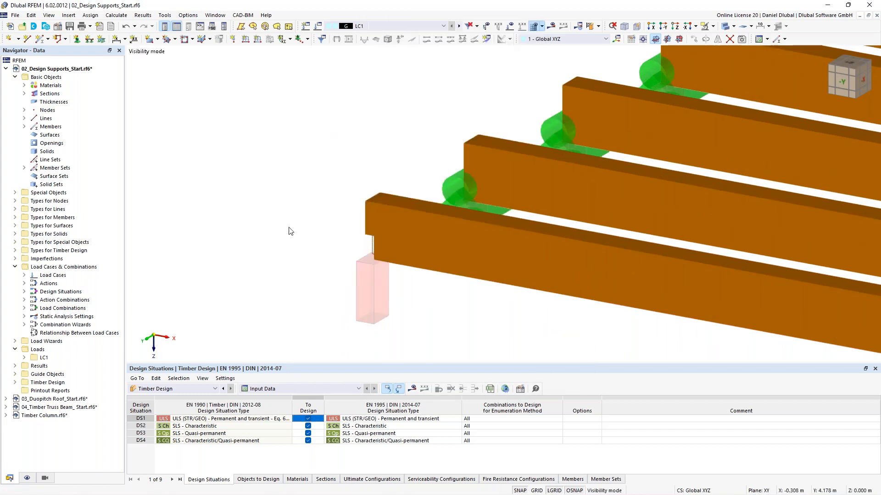
pyautogui.keyDown('ctrl'); pyautogui.moveTo(289, 228); pyautogui.dragTo(402, 253, button='middle'); pyautogui.keyUp('ctrl')
pyautogui.scroll(4, 403, 254)
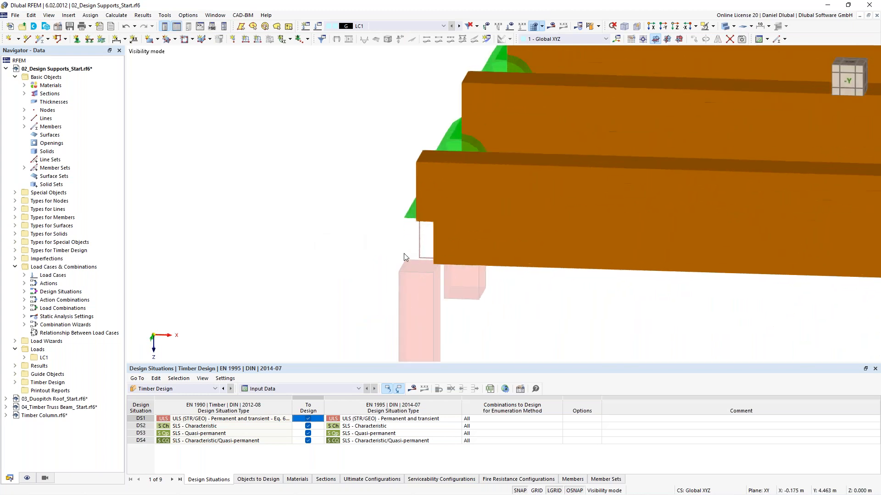
pyautogui.scroll(-6, 403, 253)
pyautogui.scroll(-3, 371, 229)
pyautogui.keyDown('ctrl'); pyautogui.moveTo(357, 210); pyautogui.dragTo(271, 229, button='middle'); pyautogui.keyUp('ctrl')
# Rerun the timber design and select the SP3150 shear check for the notch at support on member 24.
pyautogui.click(598, 22)
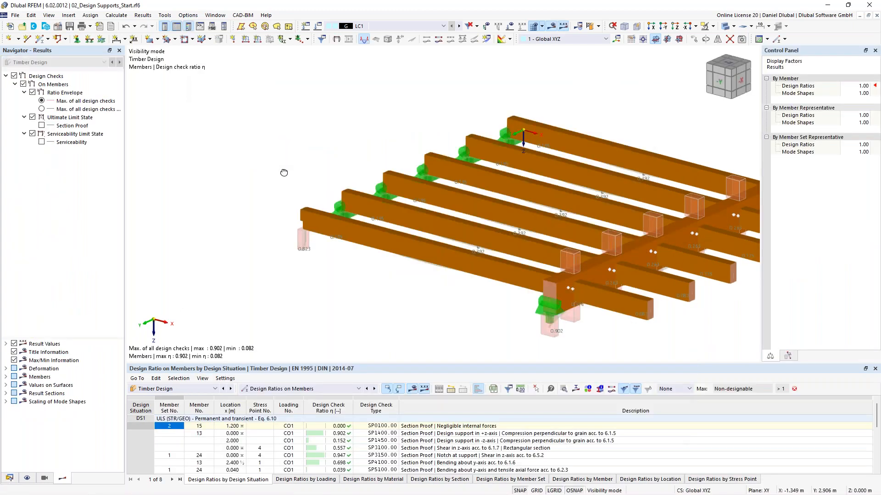
pyautogui.keyDown('ctrl'); pyautogui.moveTo(283, 172); pyautogui.dragTo(391, 292, button='middle'); pyautogui.keyUp('ctrl')
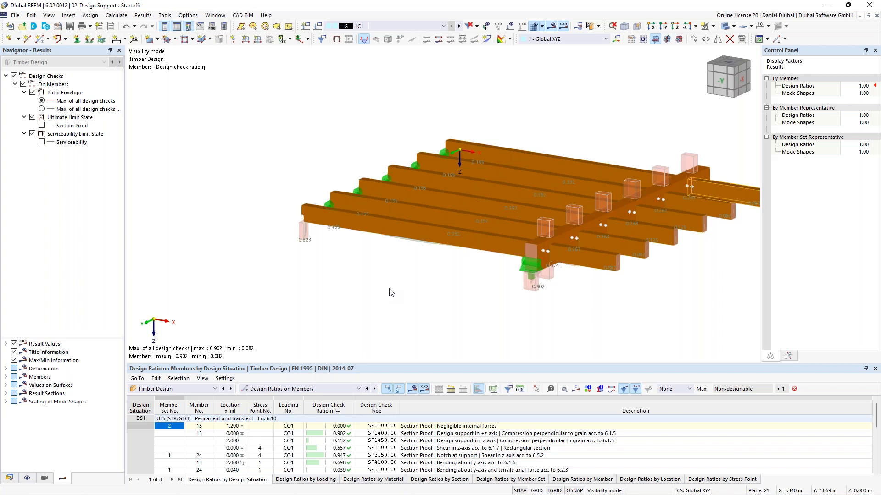
pyautogui.click(636, 390)
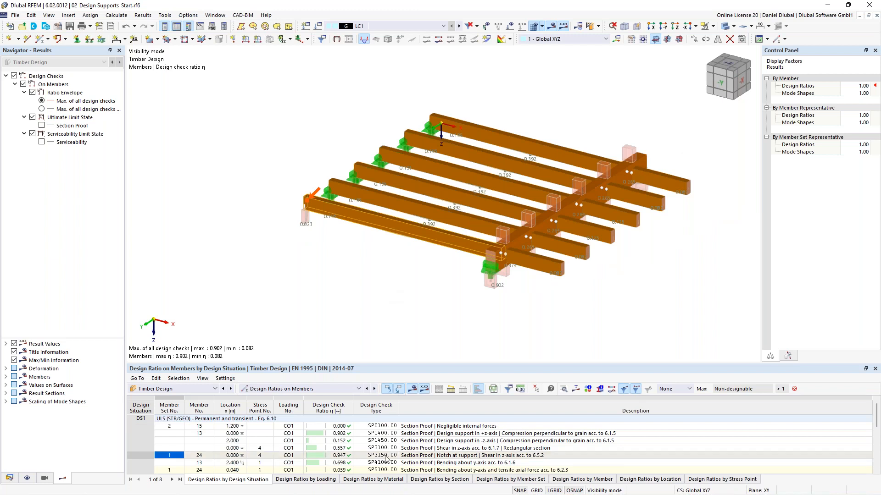
pyautogui.click(678, 390)
pyautogui.click(679, 397)
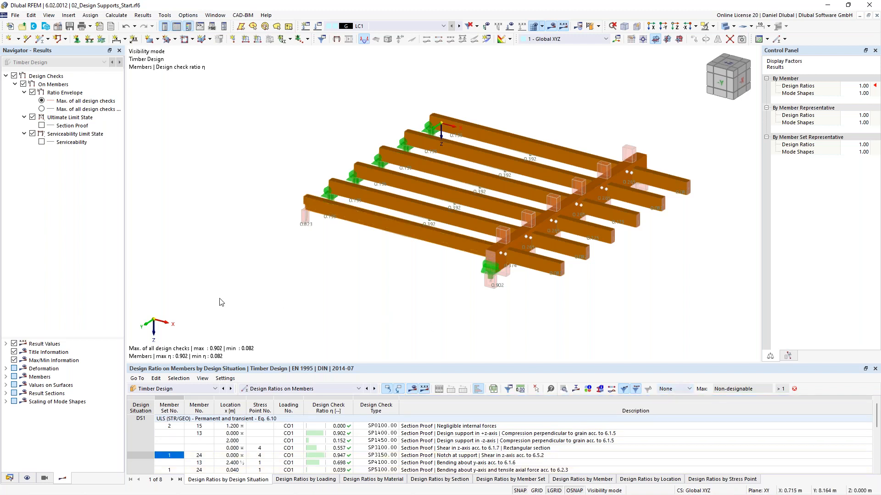
pyautogui.scroll(-3, 328, 258)
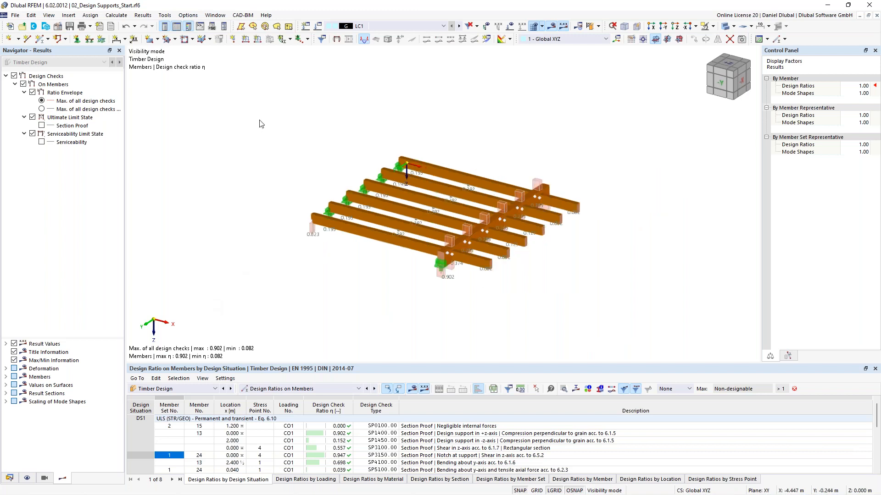
pyautogui.moveTo(283, 160); pyautogui.dragTo(269, 153, button='middle')
pyautogui.scroll(2, 269, 156)
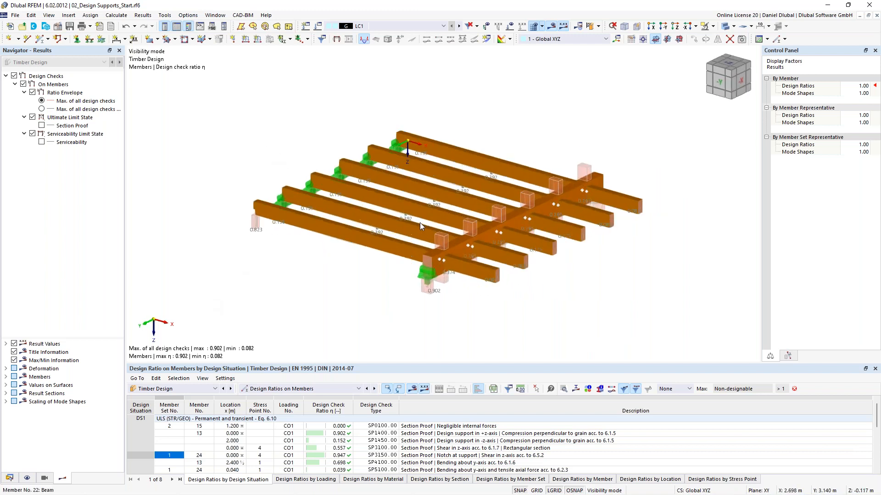
pyautogui.moveTo(205, 125); pyautogui.dragTo(257, 164, button='middle')
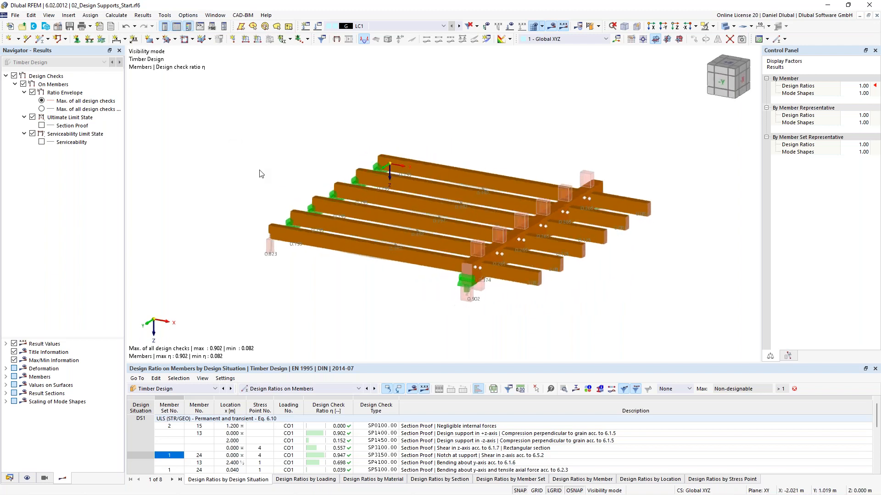
pyautogui.scroll(-2, 241, 159)
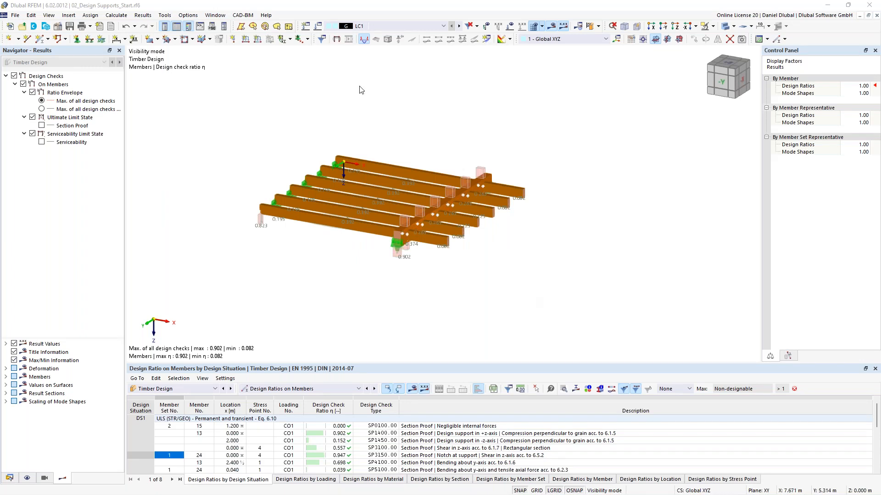
# Switch to the open model 03_Duopitch Roof_Start.rf6.
pyautogui.click(188, 15)
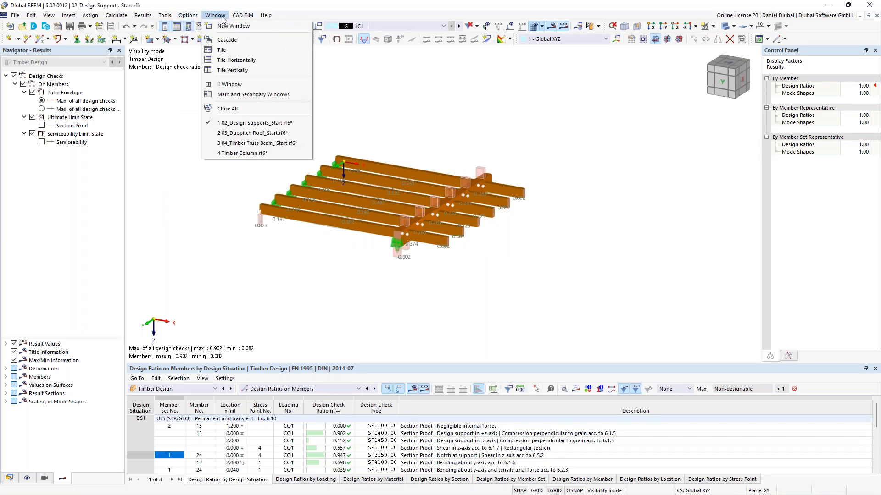
pyautogui.moveTo(175, 17)
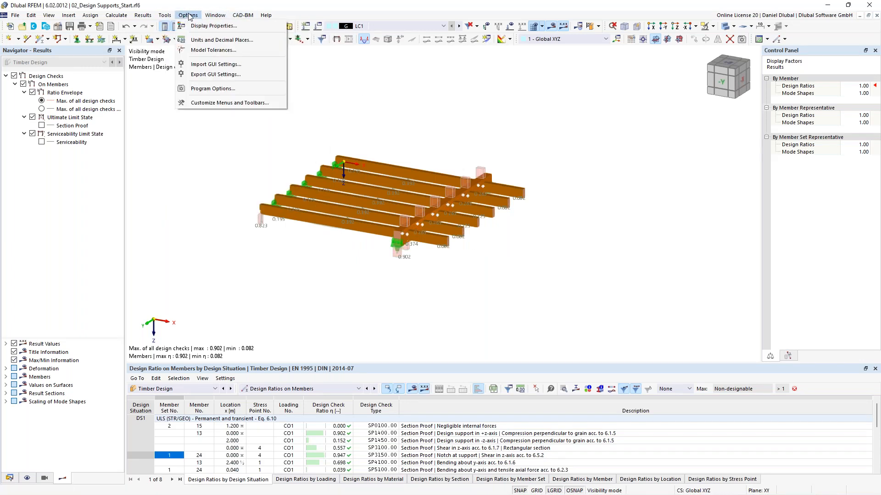
pyautogui.moveTo(215, 15)
pyautogui.click(256, 136)
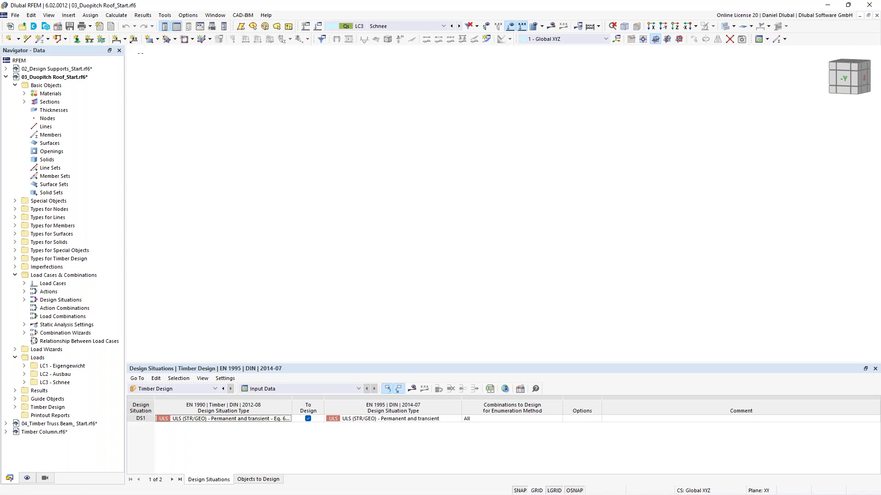
# Examine the duopitch roof model's predefined material and its two sections.
pyautogui.click(24, 94)
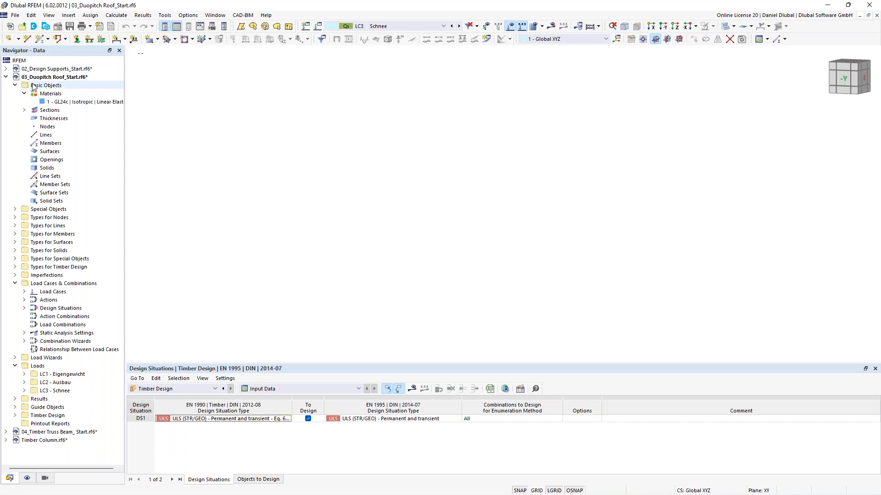
pyautogui.click(24, 110)
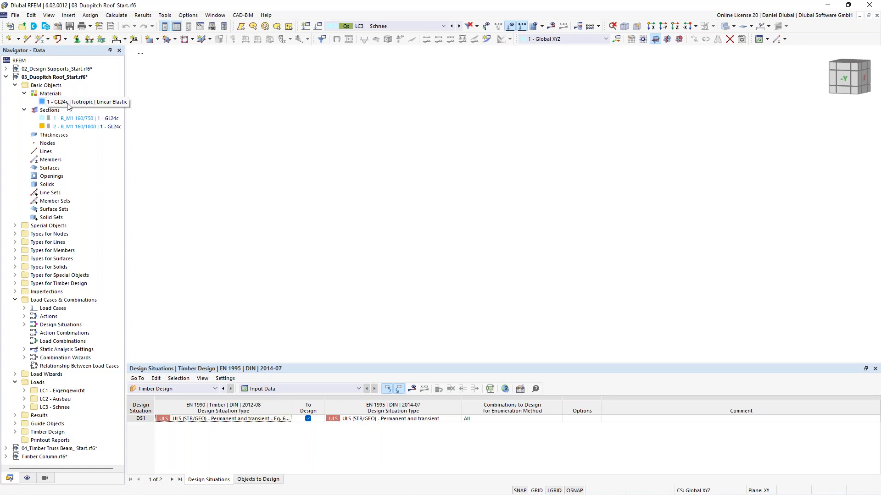
pyautogui.click(67, 127)
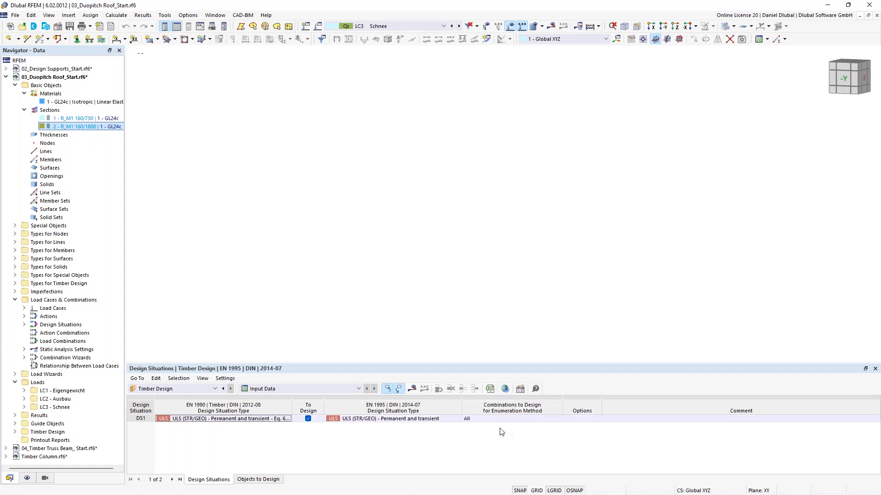
# Show the grid and set the work plane to XZ.
pyautogui.click(535, 490)
pyautogui.moveTo(338, 164); pyautogui.dragTo(409, 191, button='middle')
pyautogui.click(679, 39)
pyautogui.moveTo(351, 166); pyautogui.dragTo(303, 145, button='middle')
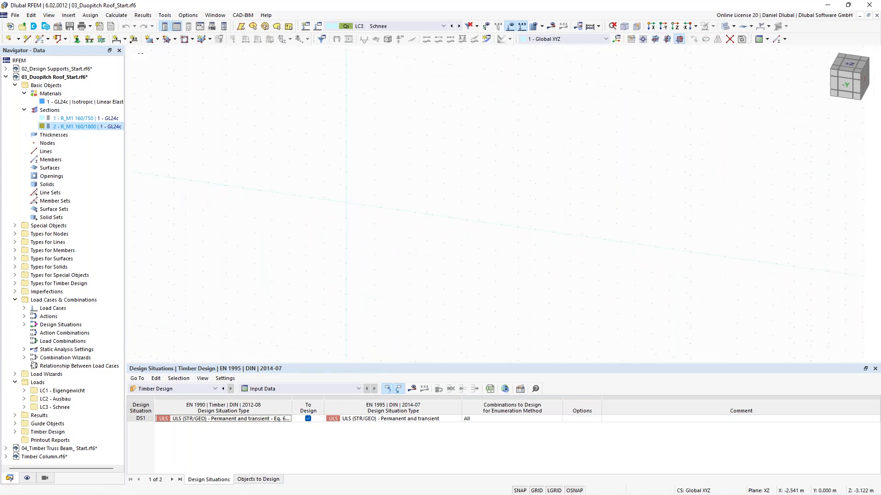
# Start a new member with a Saddle section distribution, Bottom alignment and its internal point at 50% of the length.
pyautogui.click(38, 41)
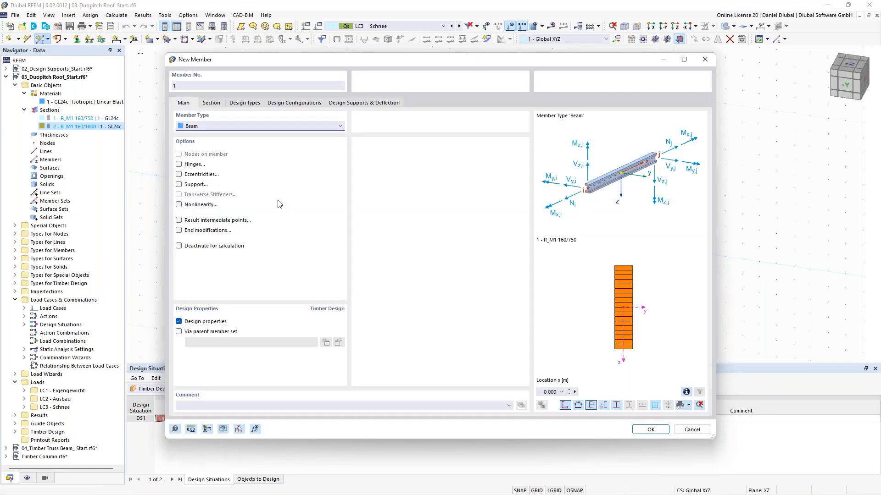
pyautogui.click(220, 104)
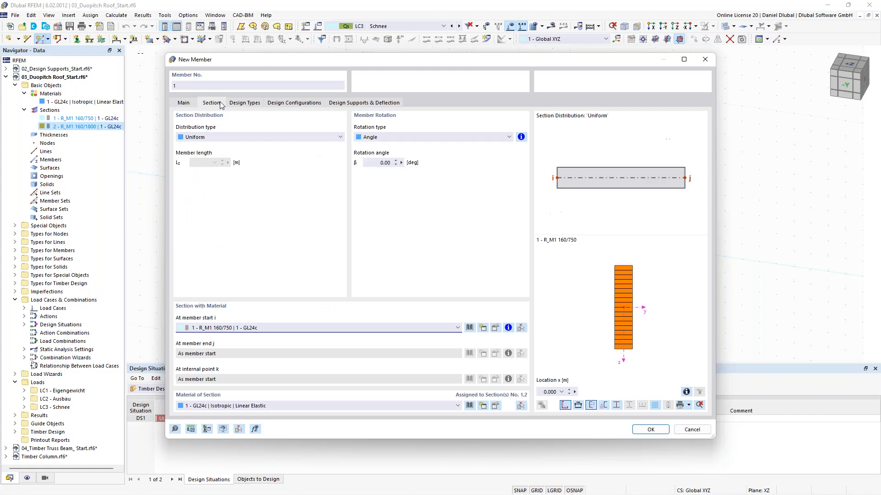
pyautogui.click(197, 141)
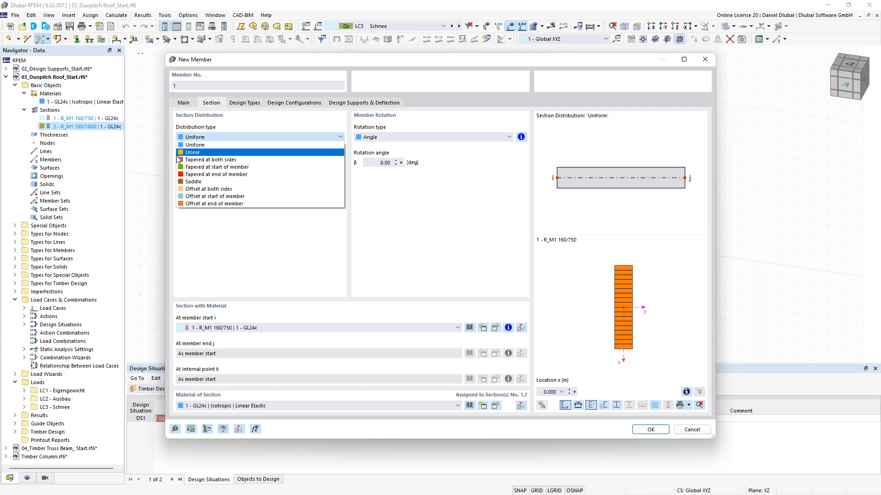
pyautogui.click(199, 184)
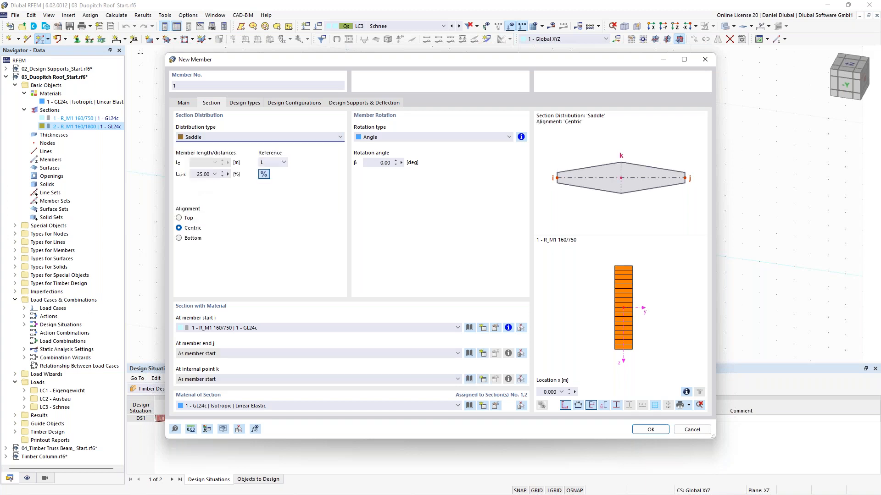
pyautogui.click(179, 238)
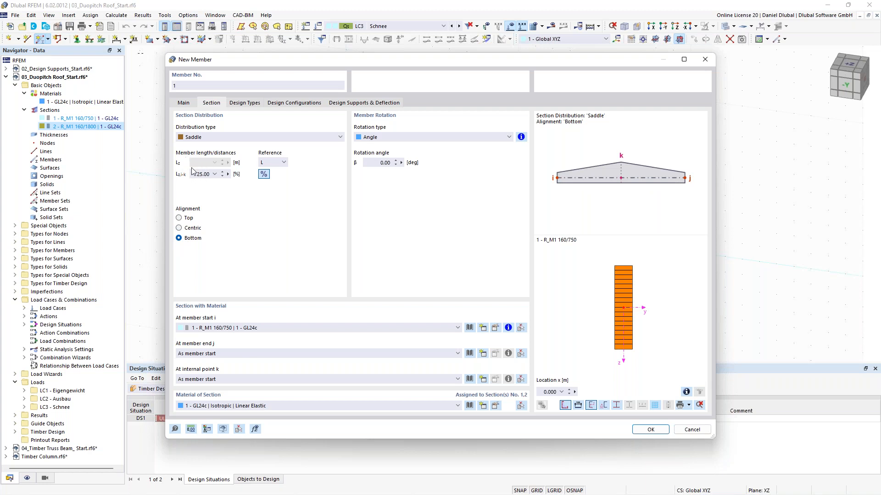
pyautogui.click(195, 174)
pyautogui.doubleClick(195, 173)
pyautogui.write('50')
# Assign section R_M1 160/750 at the member start and R_M1 160/1800 at internal point k.
pyautogui.click(220, 328)
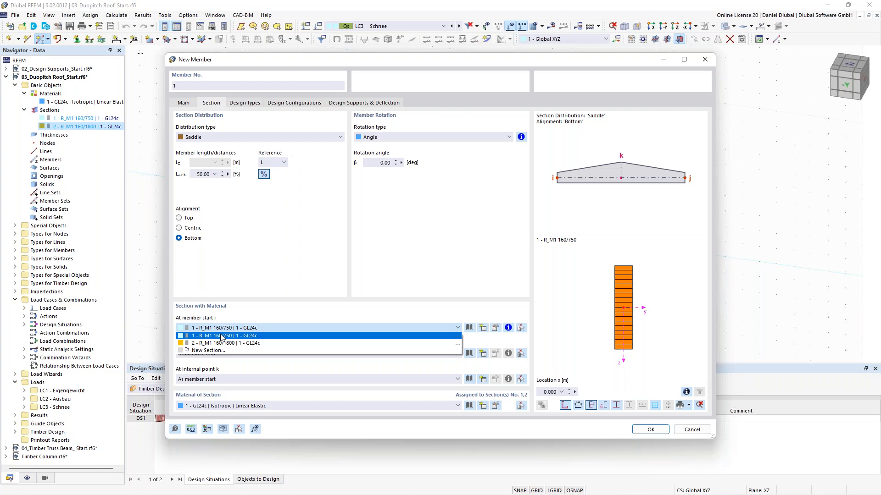
pyautogui.click(221, 335)
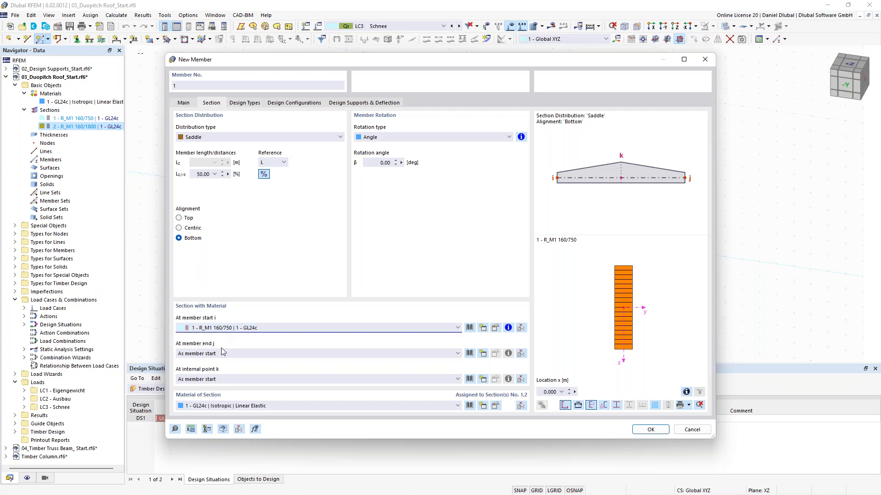
pyautogui.click(225, 379)
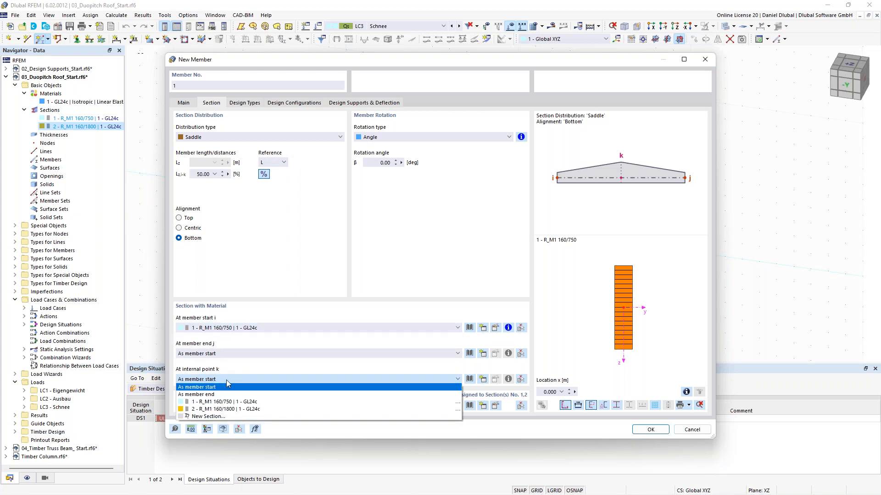
pyautogui.click(220, 410)
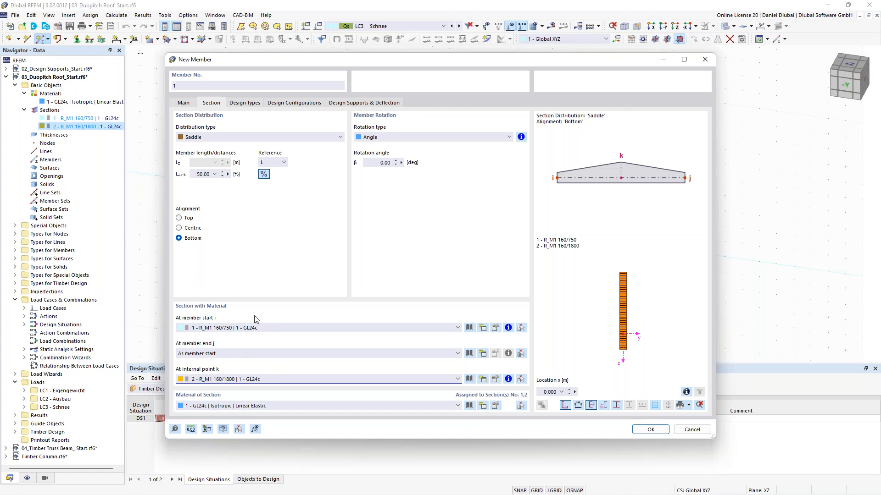
# Keep the member type as Beam and place the member from the origin along X with a length of 24 m.
pyautogui.click(188, 104)
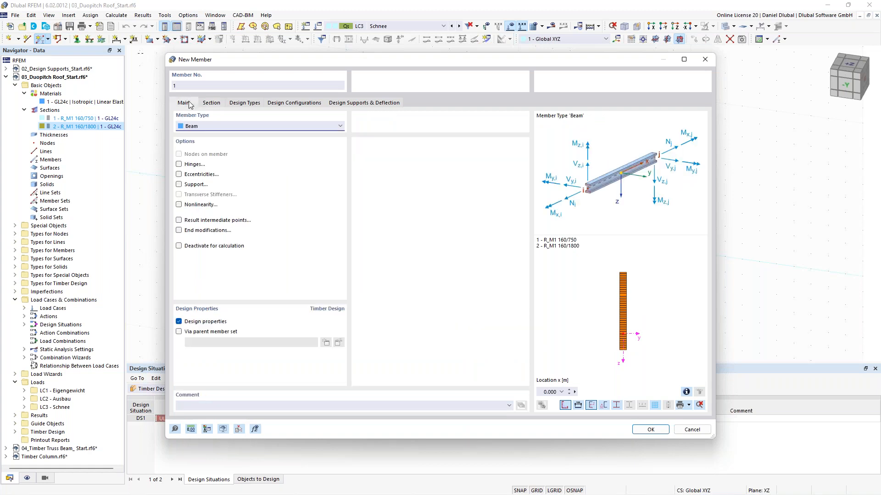
pyautogui.click(204, 127)
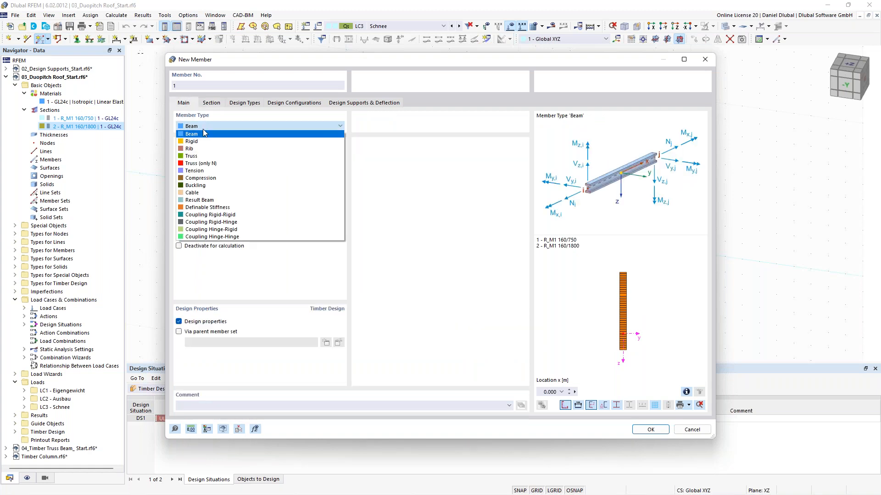
pyautogui.click(203, 133)
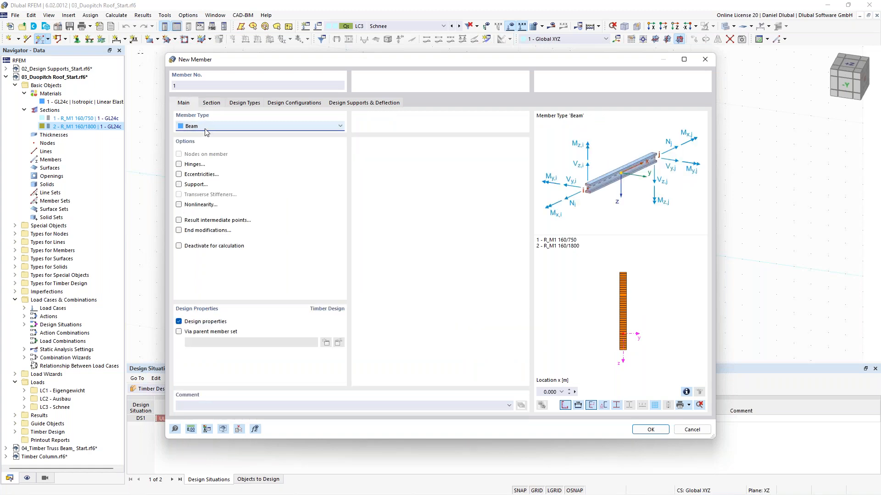
pyautogui.click(651, 430)
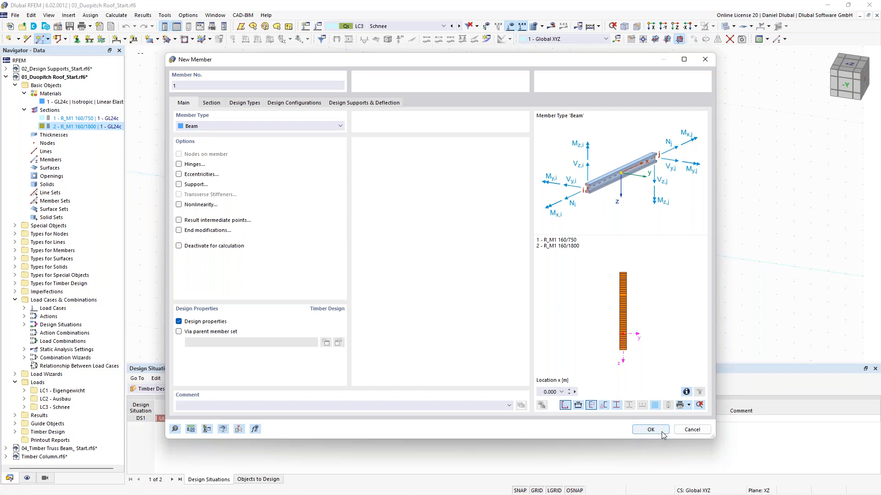
pyautogui.click(346, 202)
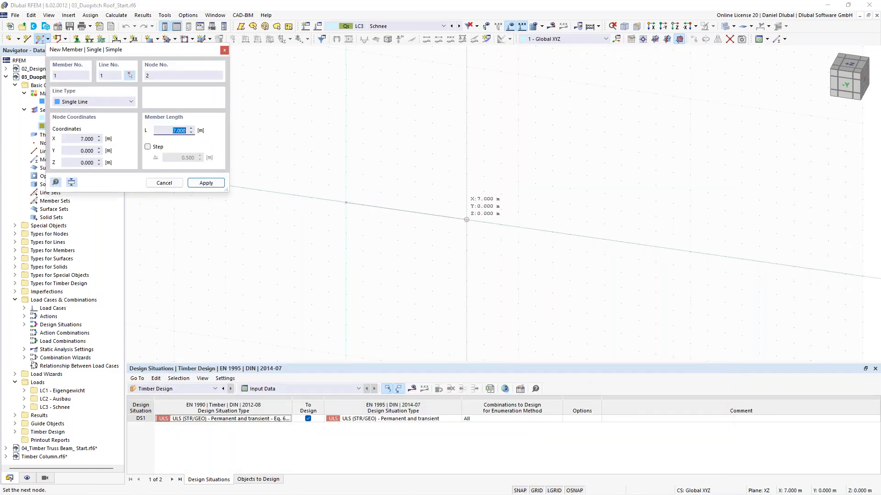
pyautogui.write('24')
pyautogui.press('Return')
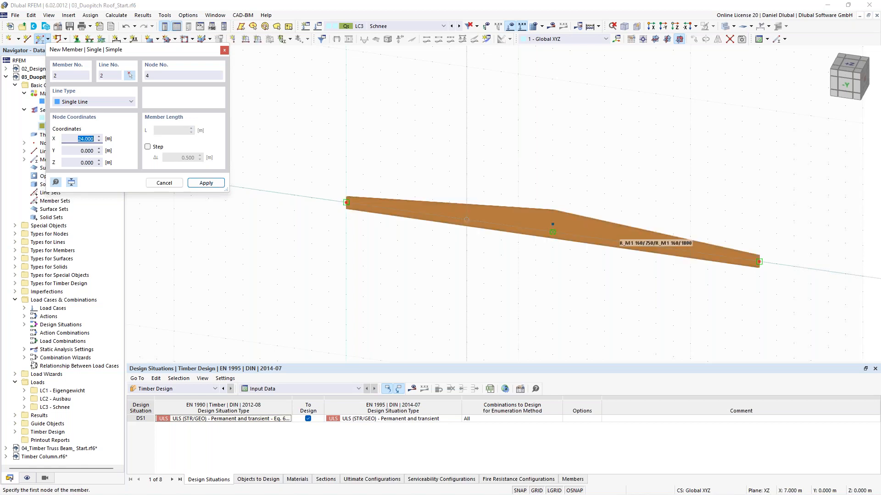
pyautogui.scroll(-3, 467, 216)
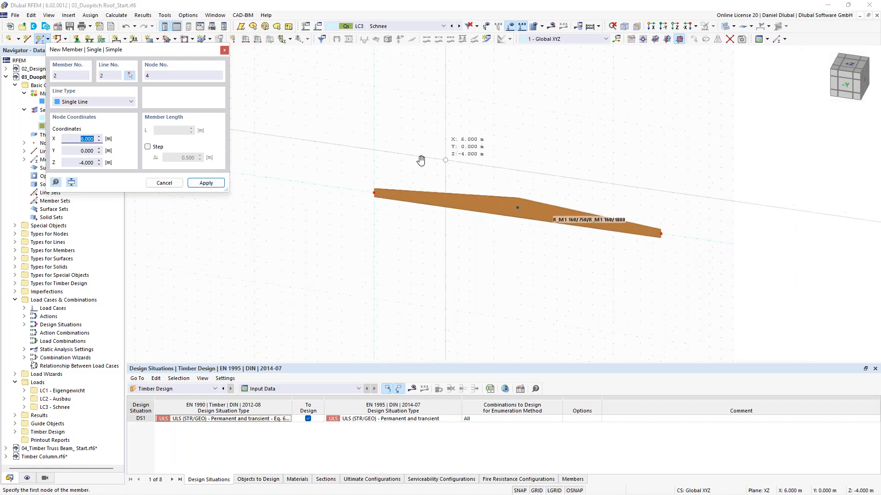
pyautogui.press('Escape')
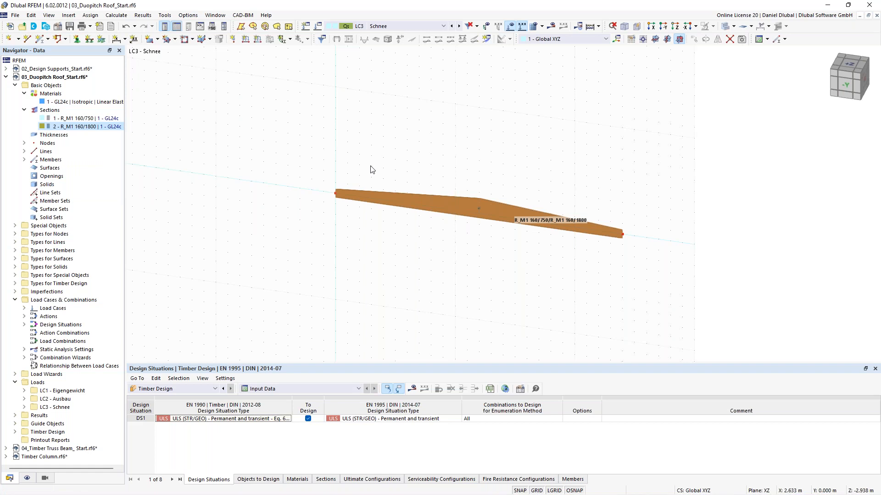
# Create a nodal support that is free in X but fixed in Y, Z and rotation about Z, and assign it to node 2.
pyautogui.keyDown('ctrl'); pyautogui.moveTo(371, 166); pyautogui.dragTo(321, 158, button='middle'); pyautogui.keyUp('ctrl')
pyautogui.scroll(1, 383, 153)
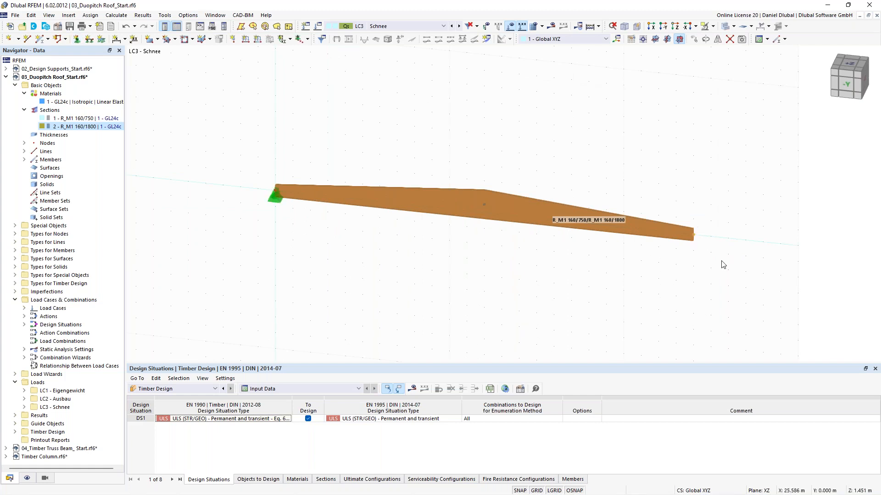
pyautogui.click(77, 38)
pyautogui.click(339, 220)
pyautogui.click(362, 265)
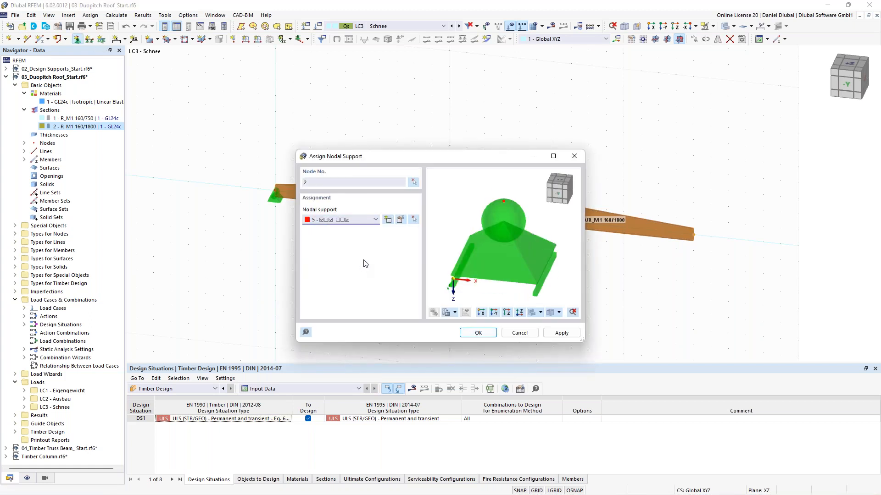
pyautogui.hotkey('alt', 'Down')
pyautogui.click(365, 253)
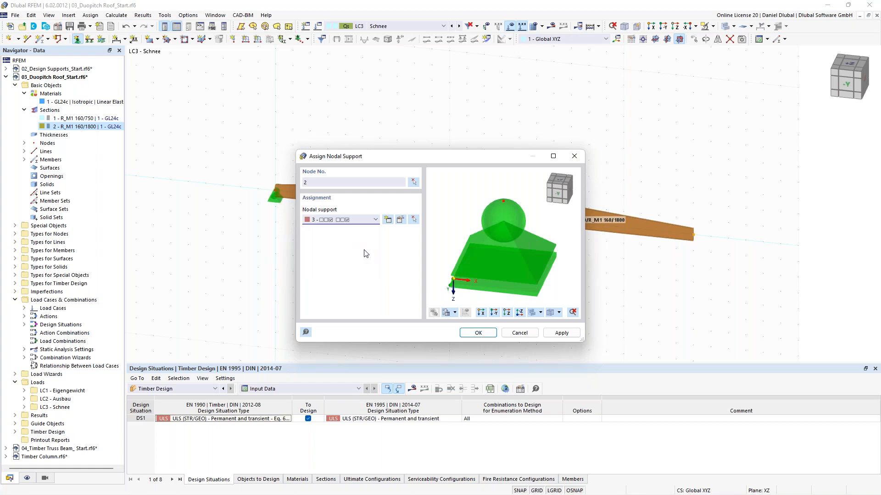
pyautogui.click(389, 220)
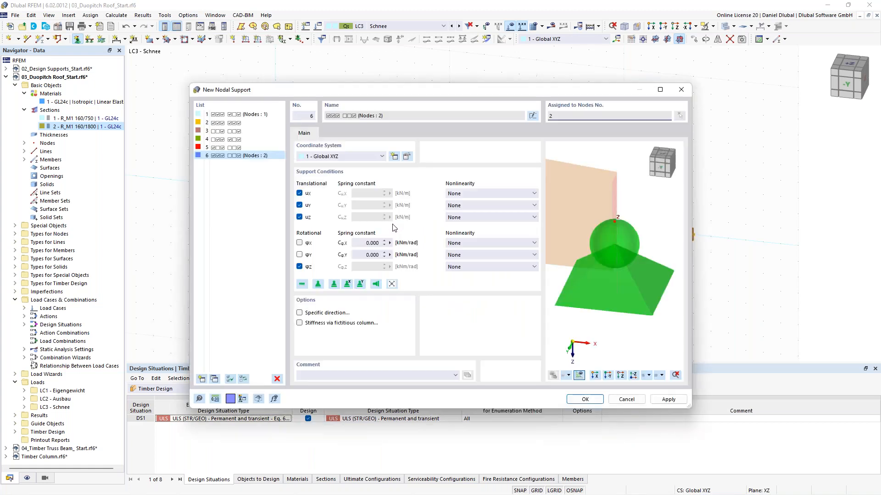
pyautogui.click(348, 283)
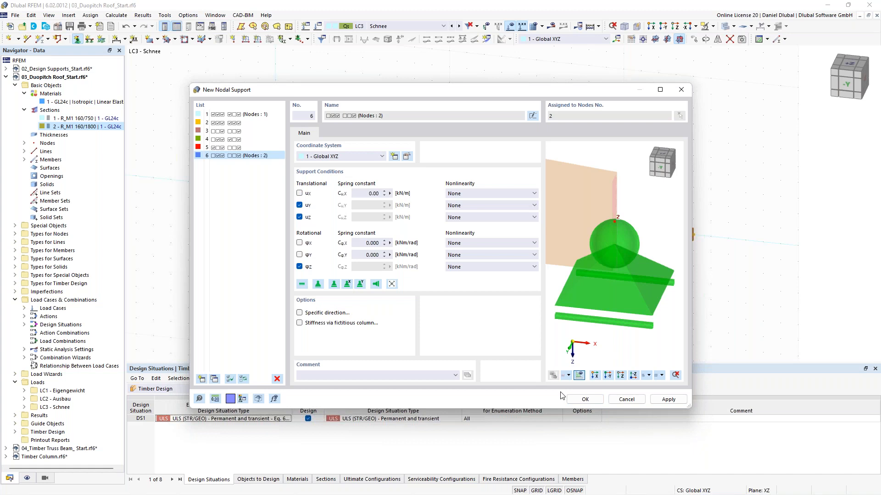
pyautogui.click(585, 399)
pyautogui.click(486, 333)
# Inspect the supported saddle beam and open member 1's properties.
pyautogui.scroll(2, 438, 147)
pyautogui.keyDown('ctrl'); pyautogui.moveTo(430, 150); pyautogui.dragTo(389, 119, button='middle'); pyautogui.keyUp('ctrl')
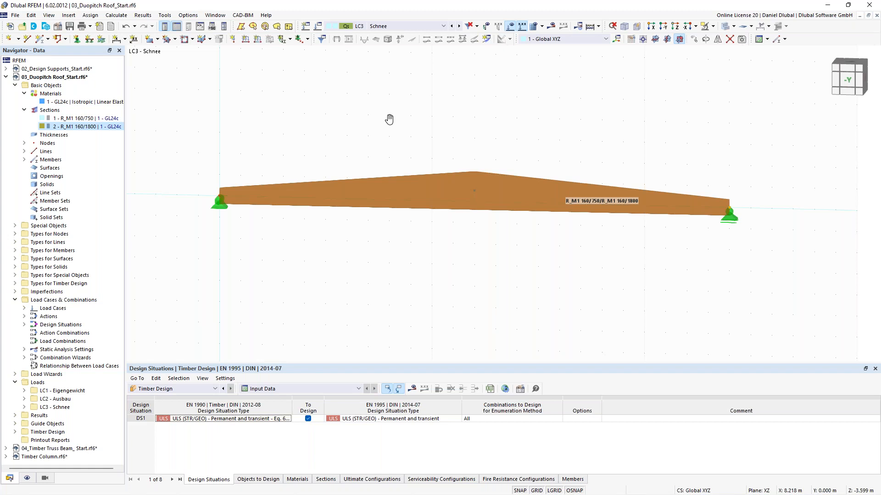
pyautogui.keyDown('ctrl'); pyautogui.moveTo(389, 119); pyautogui.dragTo(410, 184, button='middle'); pyautogui.keyUp('ctrl')
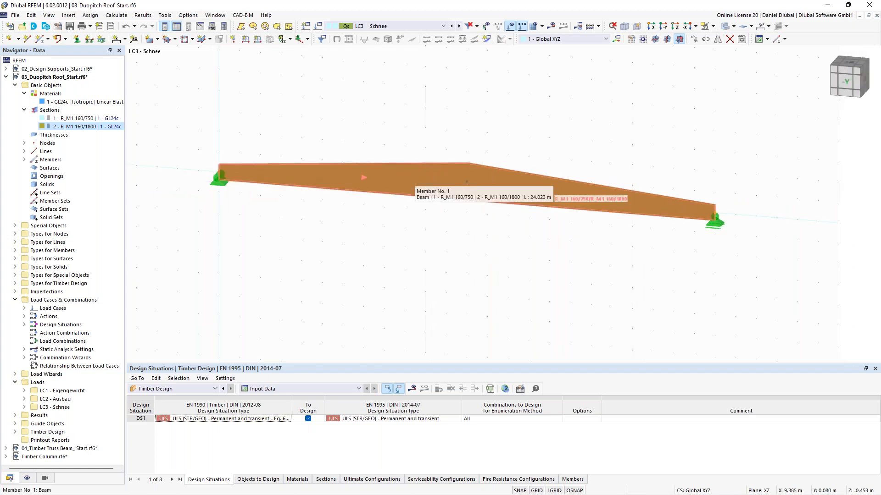
pyautogui.doubleClick(414, 180)
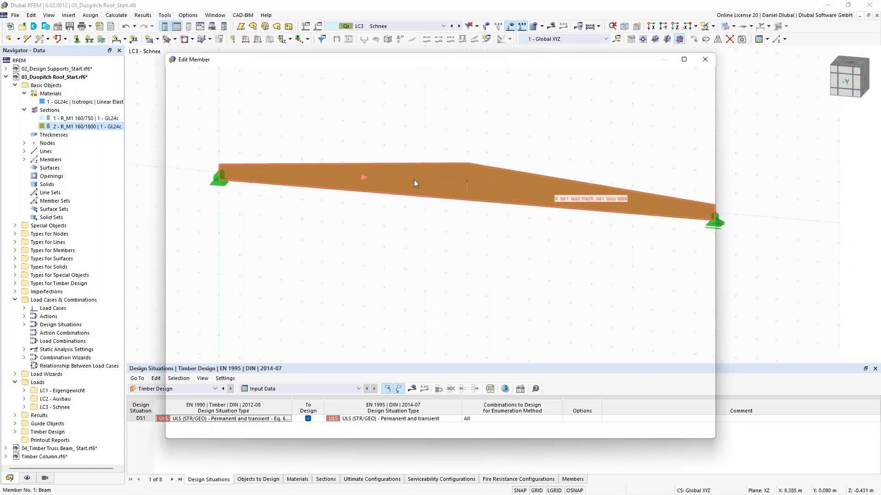
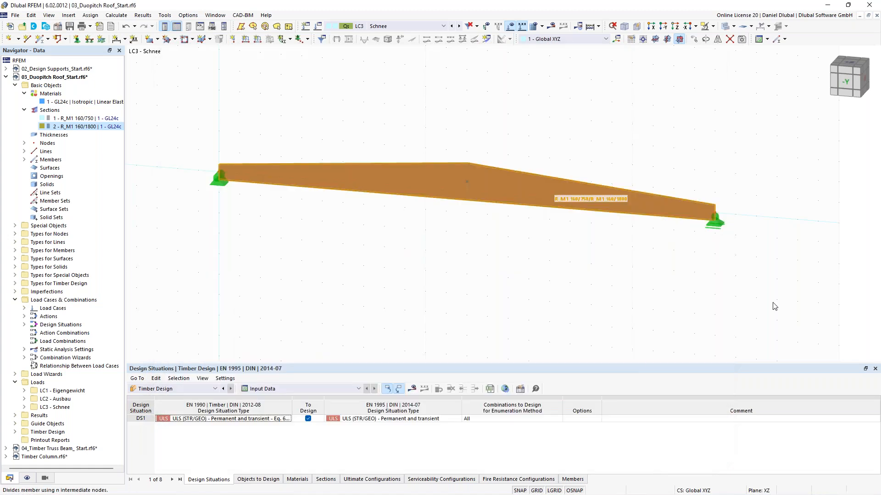
# Create 5 intermediate nodes on member 1 as 'On Member' nodes without dividing the member.
pyautogui.write('5')
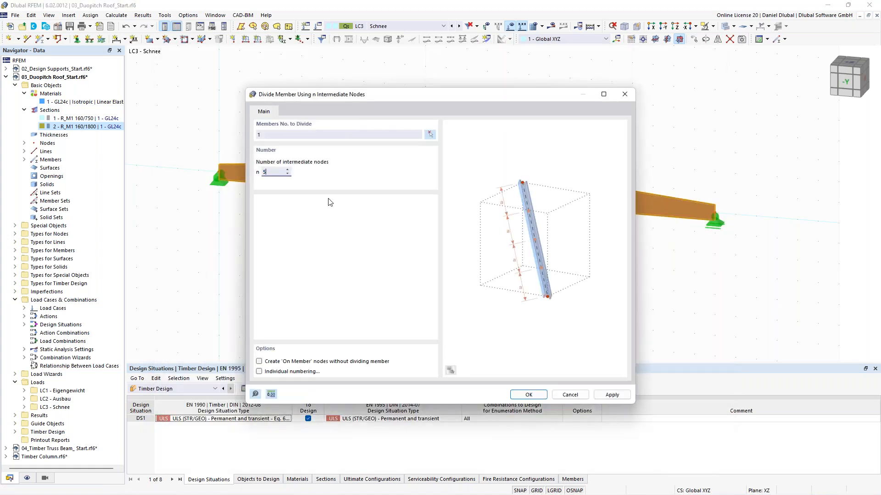
pyautogui.click(280, 364)
pyautogui.moveTo(433, 95); pyautogui.dragTo(292, 341)
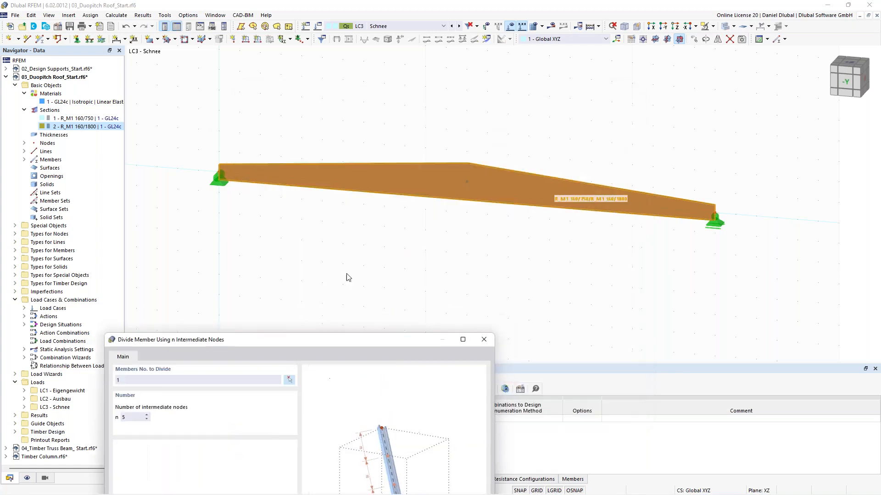
pyautogui.moveTo(349, 339); pyautogui.dragTo(459, 107)
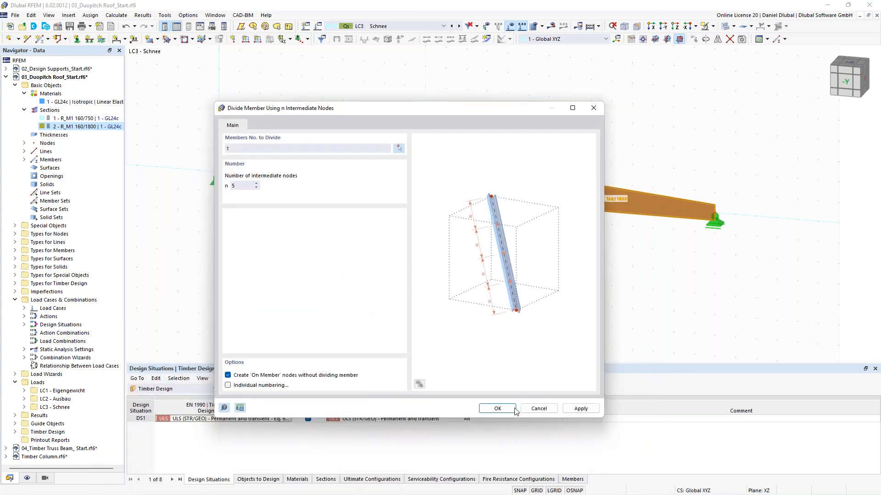
pyautogui.click(497, 409)
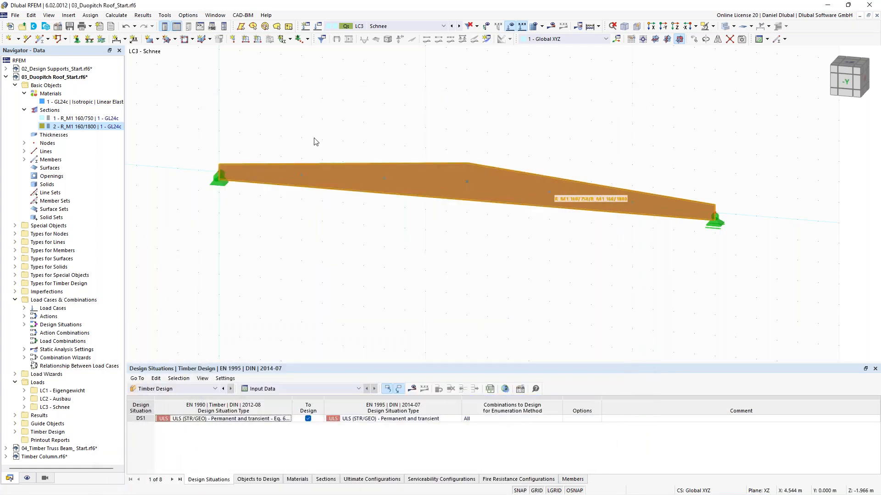
# Examine the intermediate nodes along the beam, including those at midspan, and open member 1's list of nodes on member with their distances.
pyautogui.scroll(-3, 326, 114)
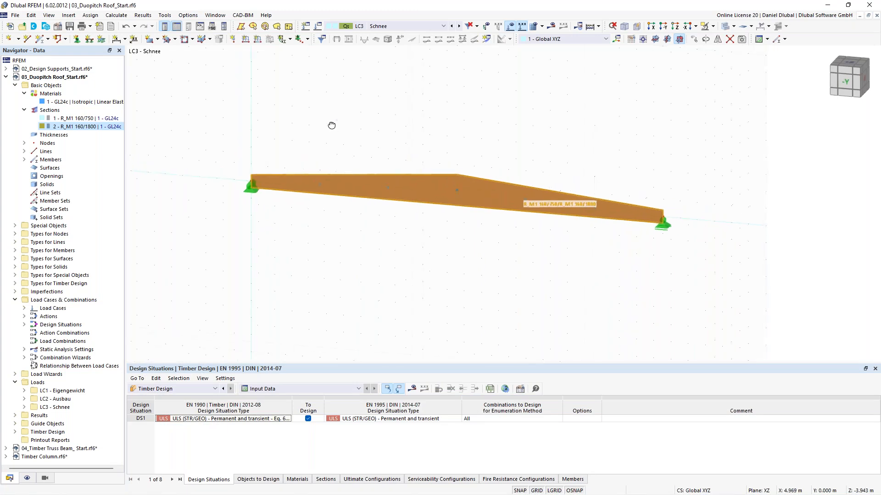
pyautogui.scroll(2, 278, 196)
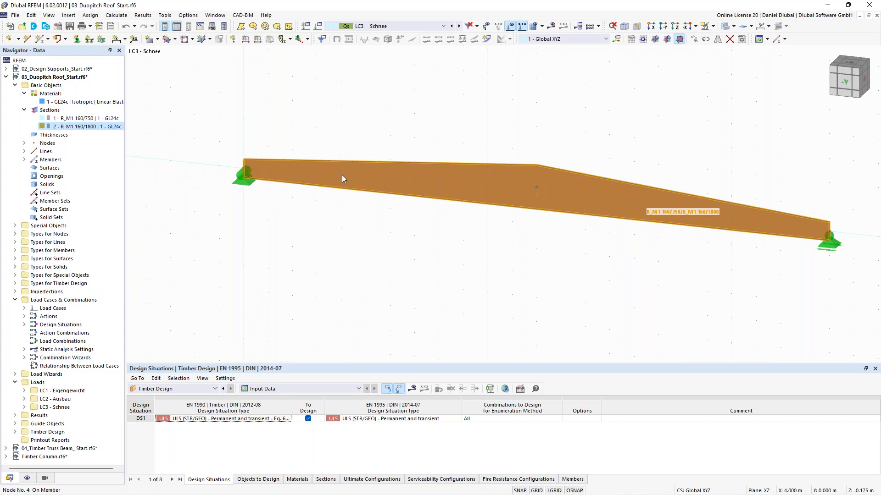
pyautogui.click(410, 173)
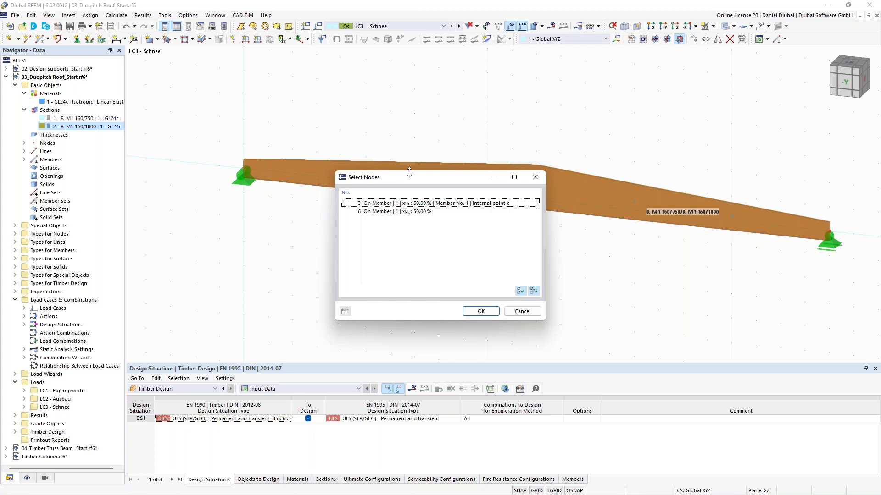
pyautogui.press('Escape')
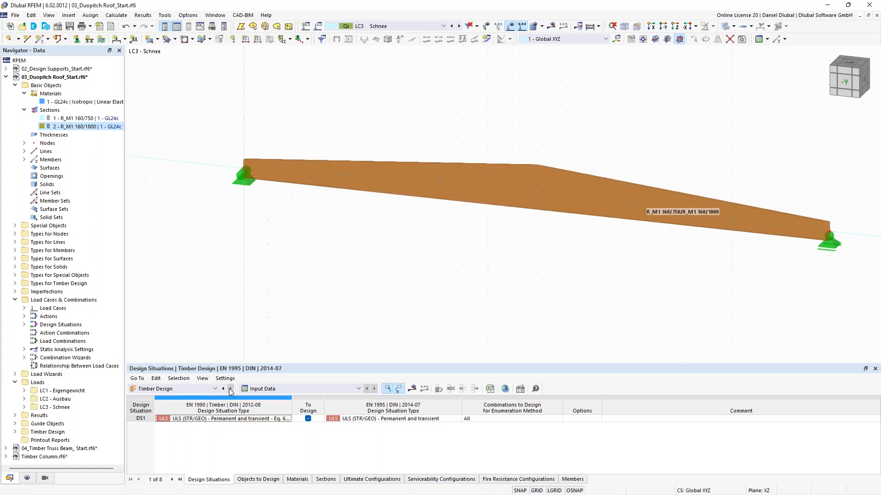
pyautogui.scroll(-2, 348, 246)
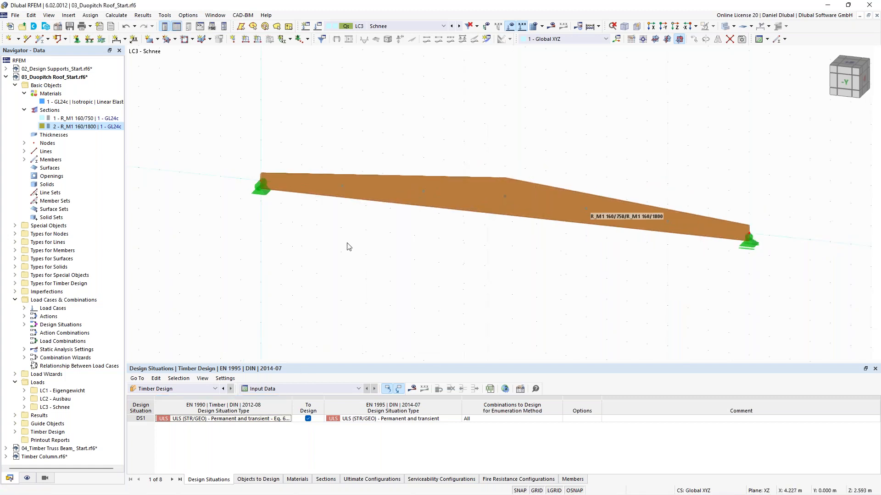
pyautogui.scroll(1, 409, 222)
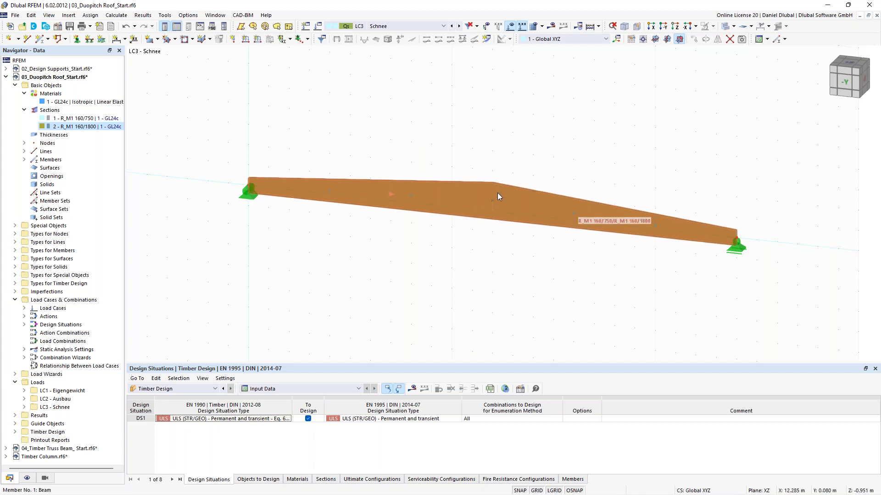
pyautogui.scroll(1, 464, 144)
pyautogui.moveTo(447, 147); pyautogui.dragTo(428, 146, button='middle')
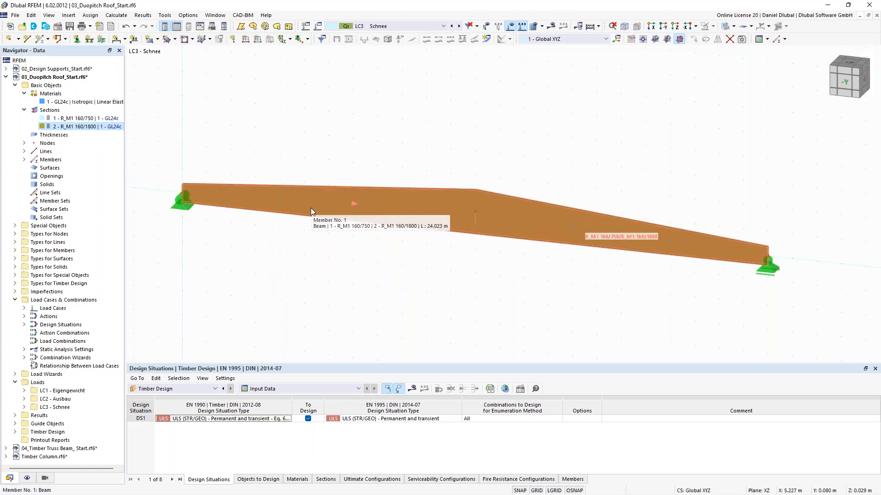
pyautogui.doubleClick(402, 203)
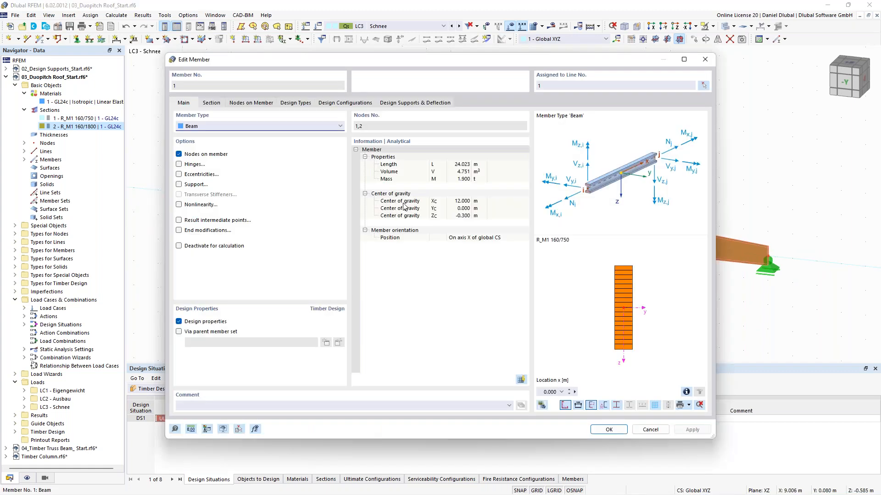
pyautogui.click(267, 104)
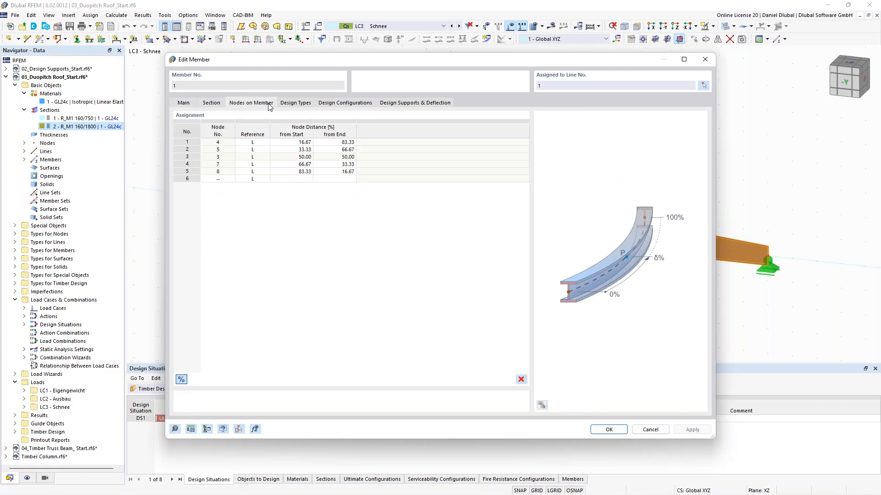
# Create new effective lengths for member 1 and import its intermediate nodes into the nodal supports by picking the beam in the model.
pyautogui.click(295, 104)
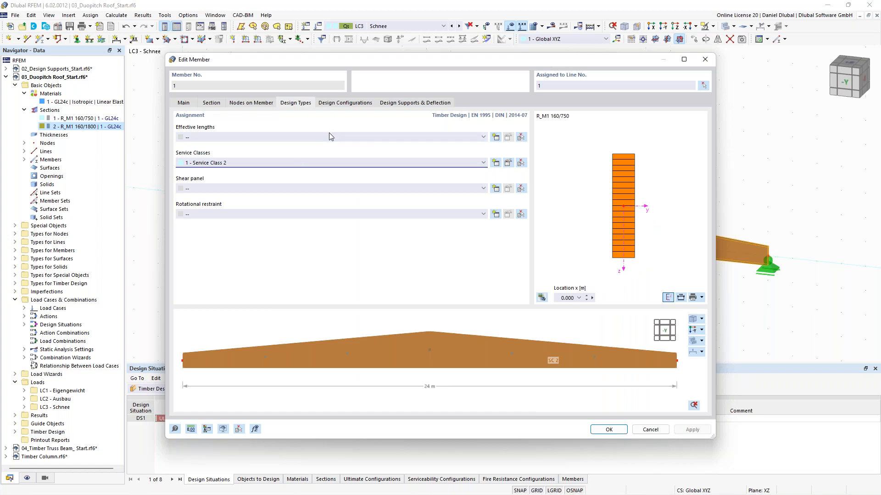
pyautogui.click(496, 137)
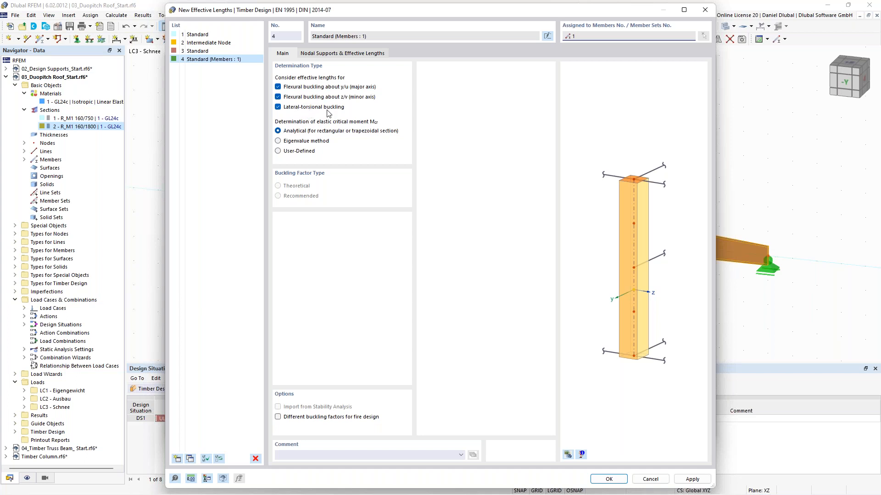
pyautogui.click(334, 57)
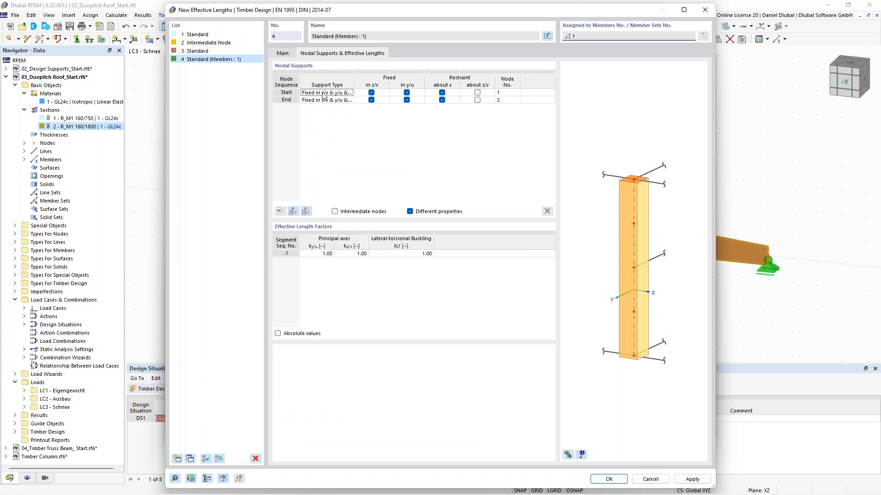
pyautogui.click(294, 214)
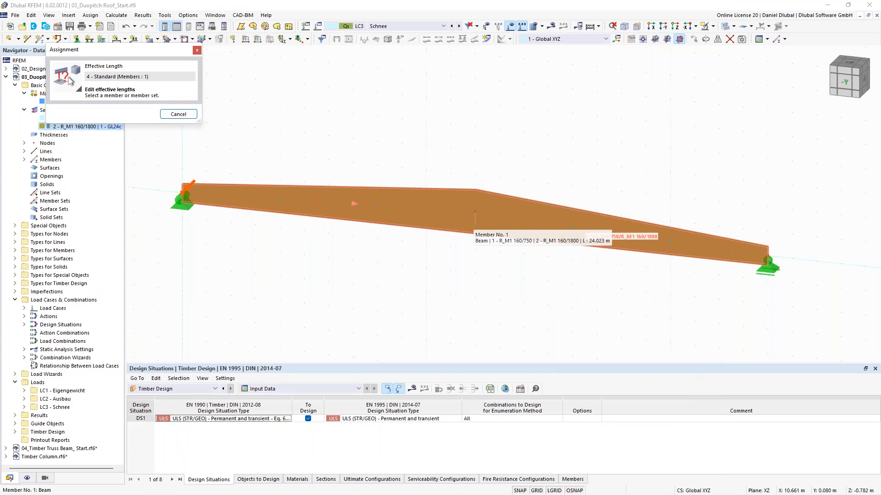
pyautogui.click(447, 213)
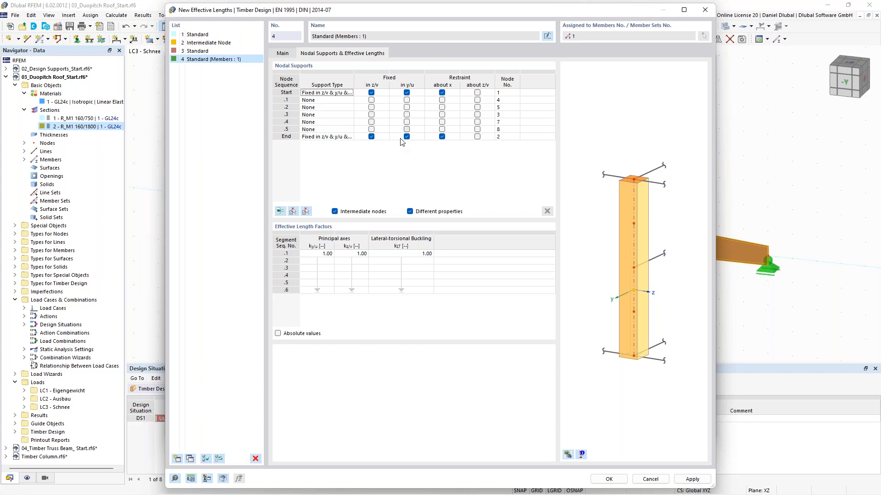
# Fix all five intermediate nodes of the beam in y/u in the nodal supports of the effective lengths.
pyautogui.click(407, 101)
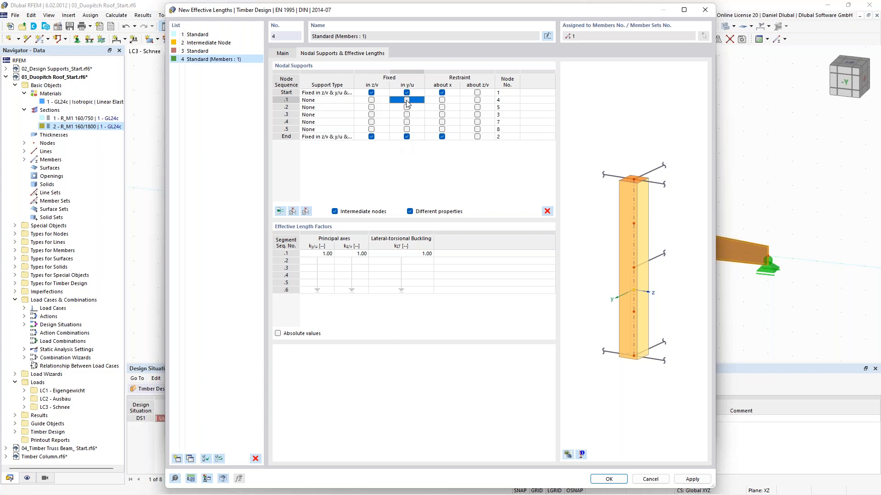
pyautogui.click(406, 100)
pyautogui.click(407, 108)
pyautogui.click(407, 108)
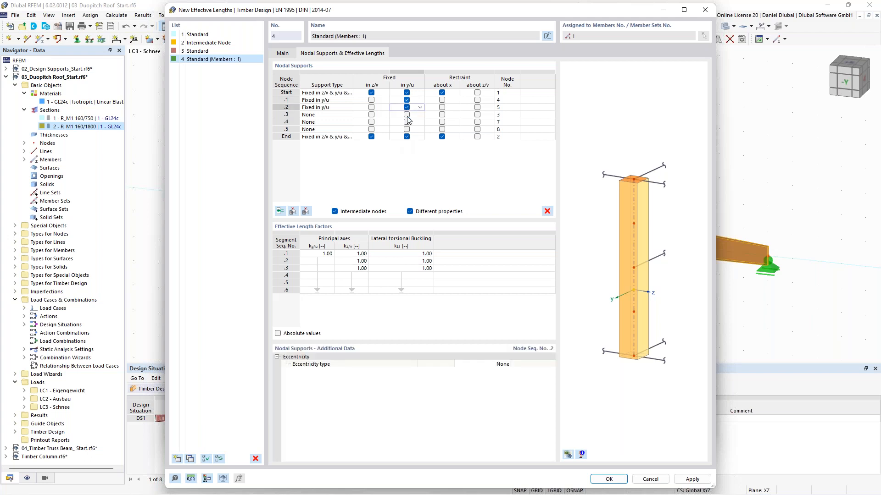
pyautogui.click(407, 115)
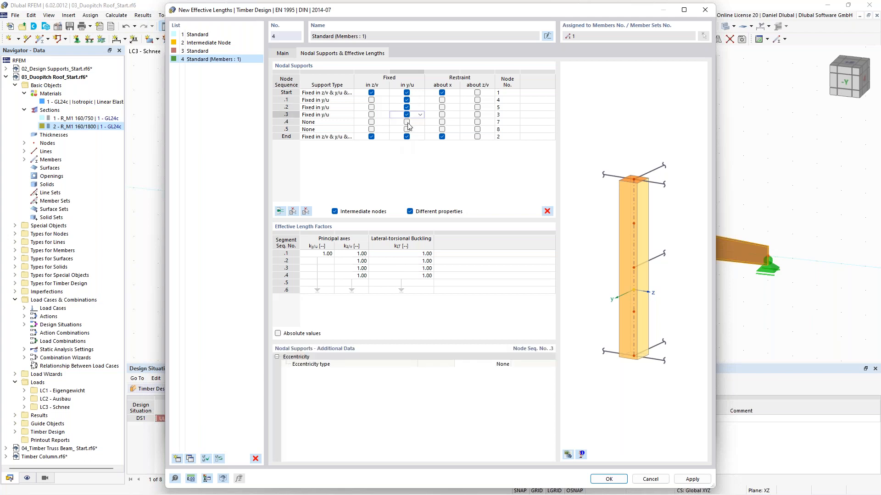
pyautogui.click(407, 122)
pyautogui.click(406, 129)
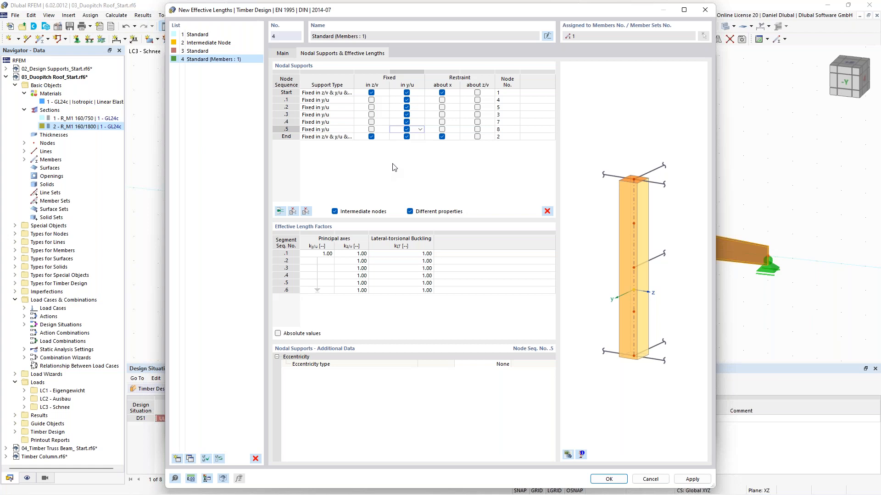
# Show the model in the effective lengths preview and examine the intermediate lateral supports along the beam.
pyautogui.click(568, 454)
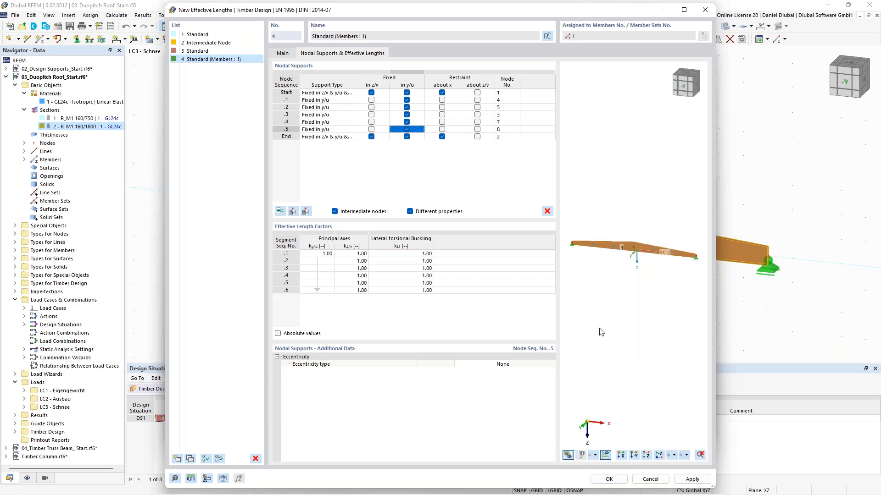
pyautogui.scroll(4, 636, 248)
pyautogui.moveTo(667, 216); pyautogui.dragTo(559, 195, button='middle')
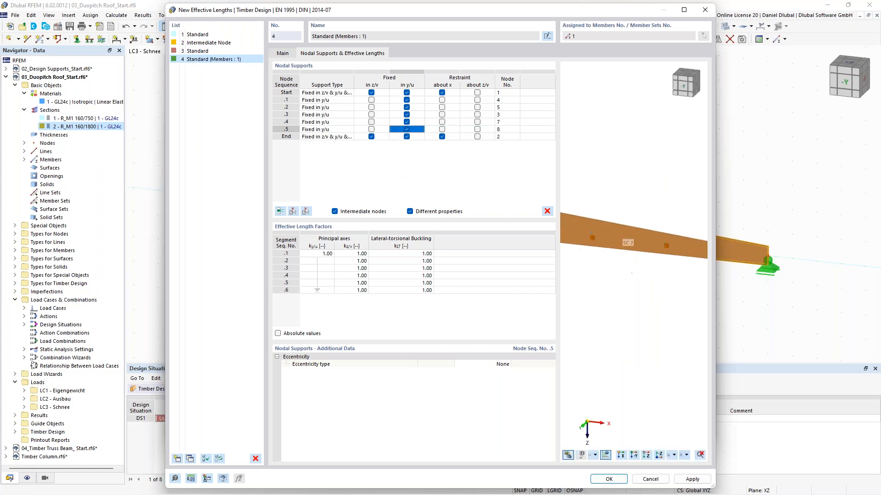
pyautogui.scroll(-1, 655, 221)
pyautogui.moveTo(670, 227); pyautogui.dragTo(647, 210, button='middle')
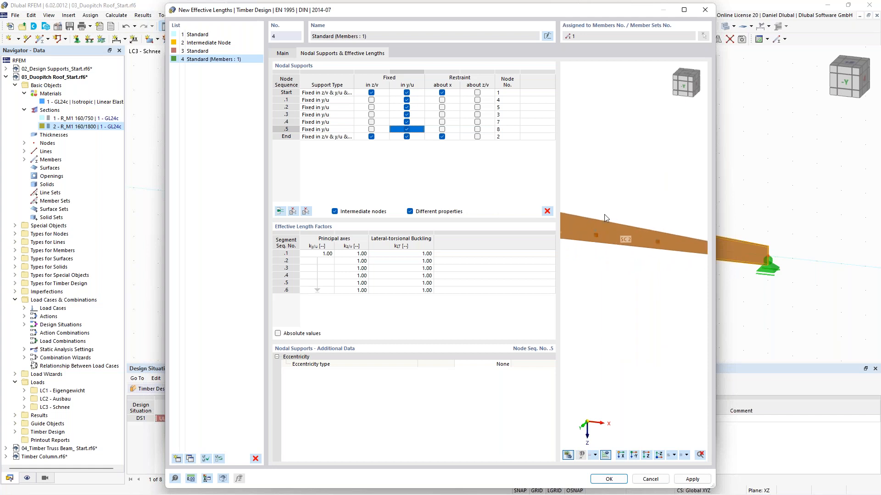
pyautogui.scroll(-1, 611, 202)
pyautogui.moveTo(605, 189); pyautogui.dragTo(670, 195, button='middle')
pyautogui.moveTo(591, 198)
pyautogui.mouseDown(button='middle')
pyautogui.moveTo(670, 195)
pyautogui.moveTo(591, 194)
pyautogui.mouseUp(button='middle')
pyautogui.scroll(2, 651, 222)
pyautogui.scroll(-2, 669, 199)
pyautogui.scroll(-1, 684, 199)
pyautogui.moveTo(672, 197); pyautogui.dragTo(601, 195, button='middle')
pyautogui.scroll(5, 661, 230)
pyautogui.scroll(-1, 672, 213)
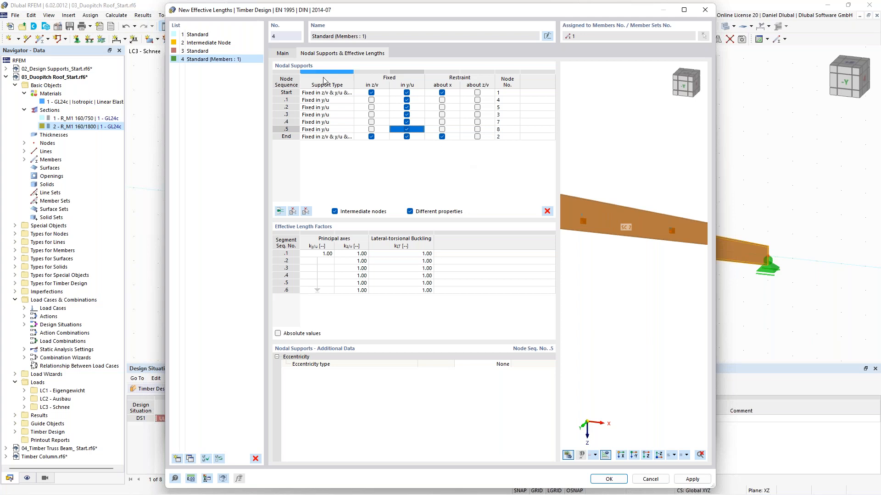
# Recheck the determination types and nodal supports of the effective lengths, and accept them together with the member changes.
pyautogui.click(287, 56)
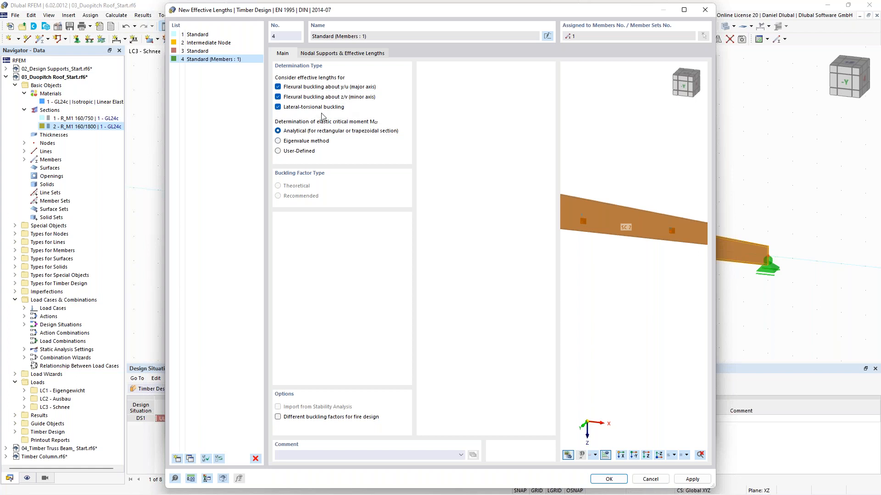
pyautogui.click(343, 53)
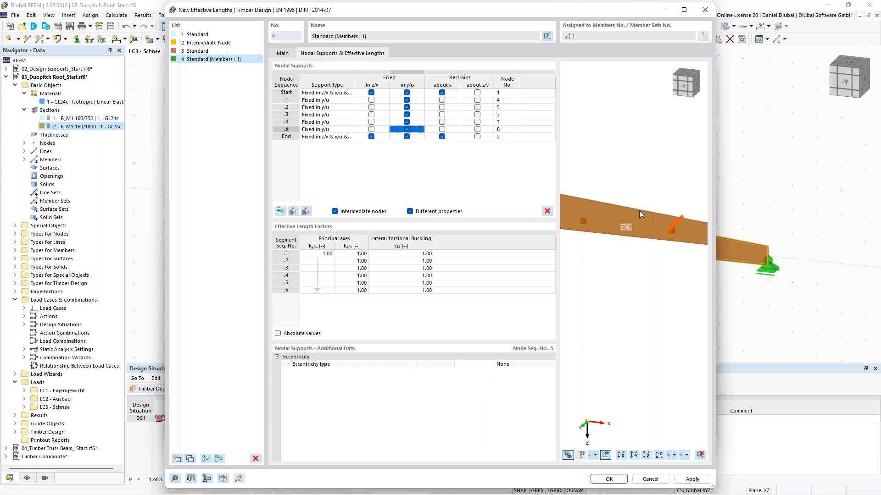
pyautogui.scroll(-1, 638, 207)
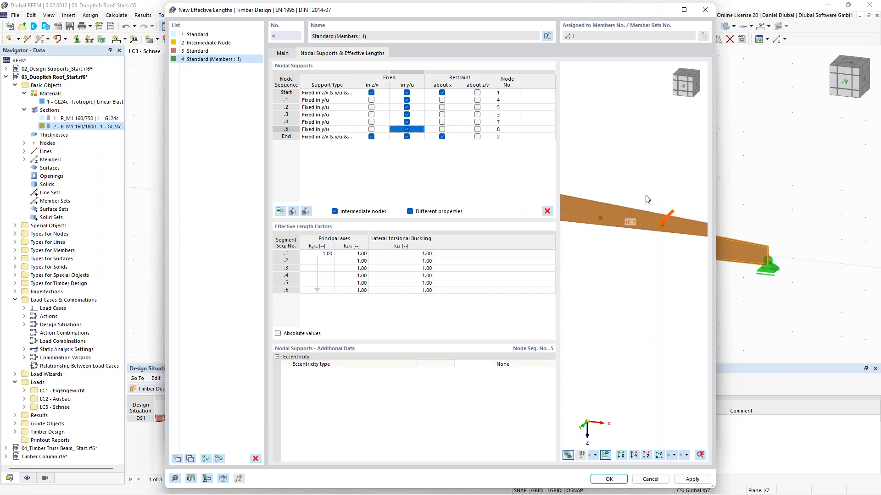
pyautogui.click(285, 53)
pyautogui.click(341, 56)
pyautogui.scroll(3, 663, 206)
pyautogui.scroll(-3, 661, 202)
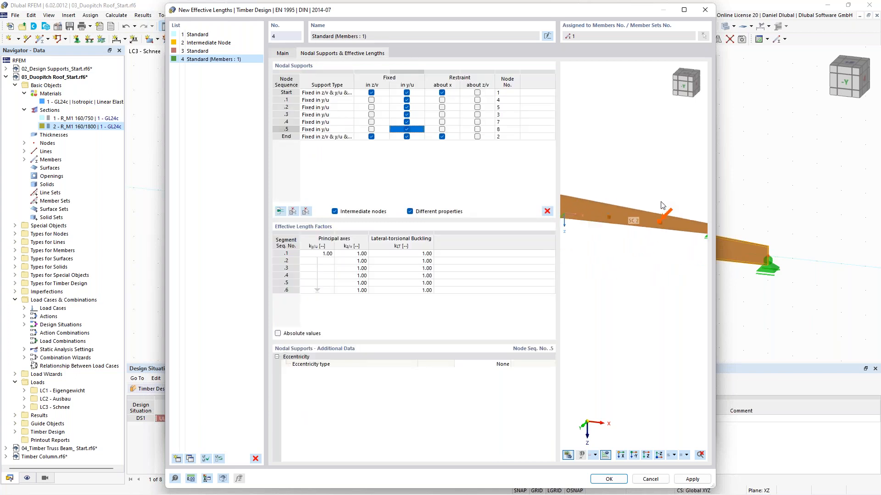
pyautogui.moveTo(615, 187); pyautogui.dragTo(664, 210, button='middle')
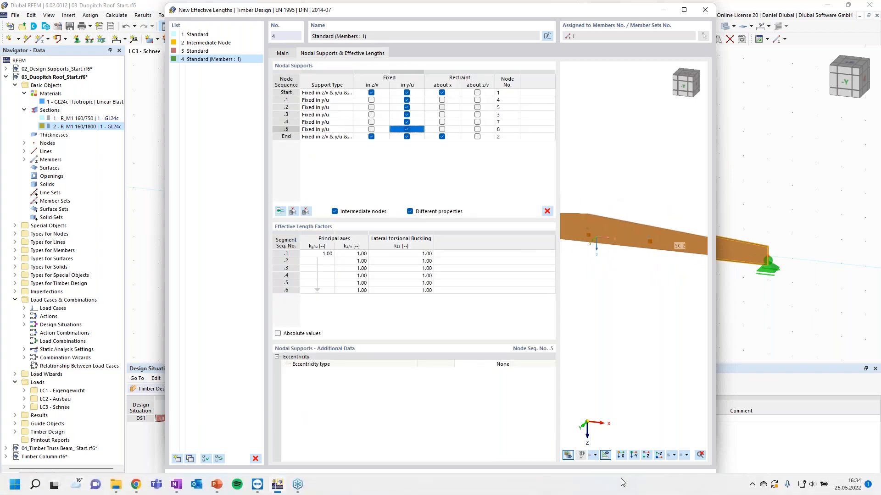
pyautogui.click(615, 481)
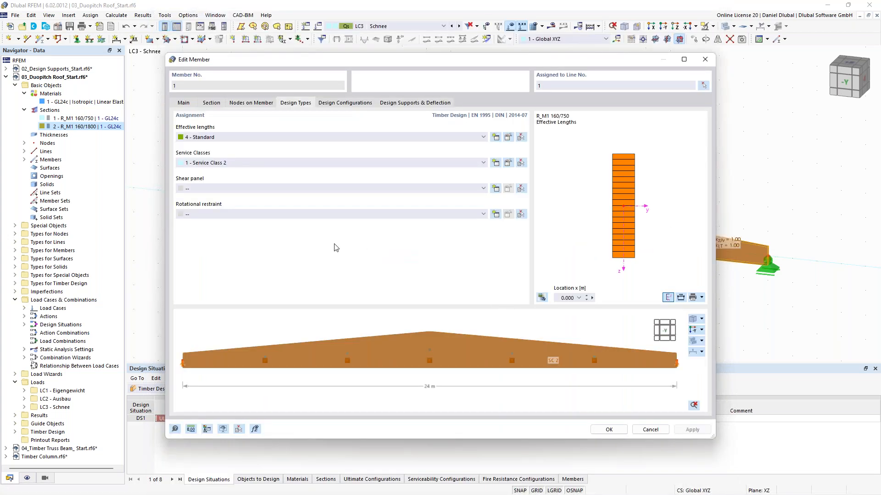
pyautogui.click(613, 430)
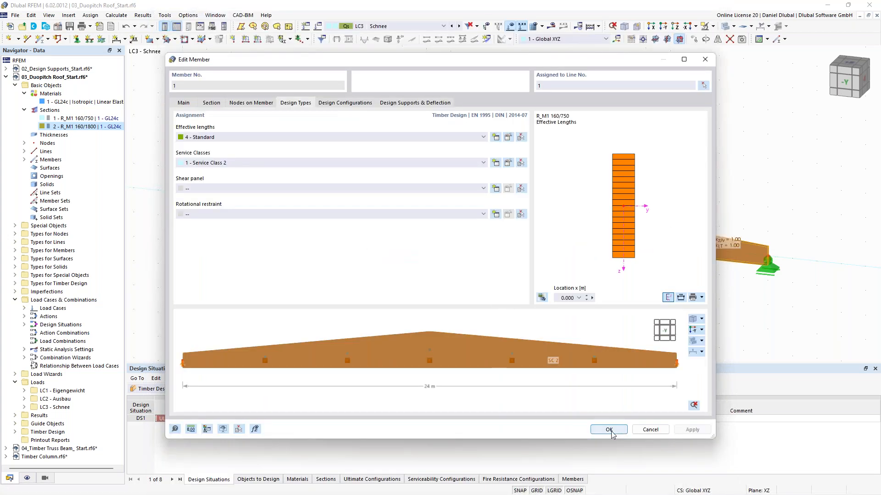
pyautogui.scroll(-1, 403, 200)
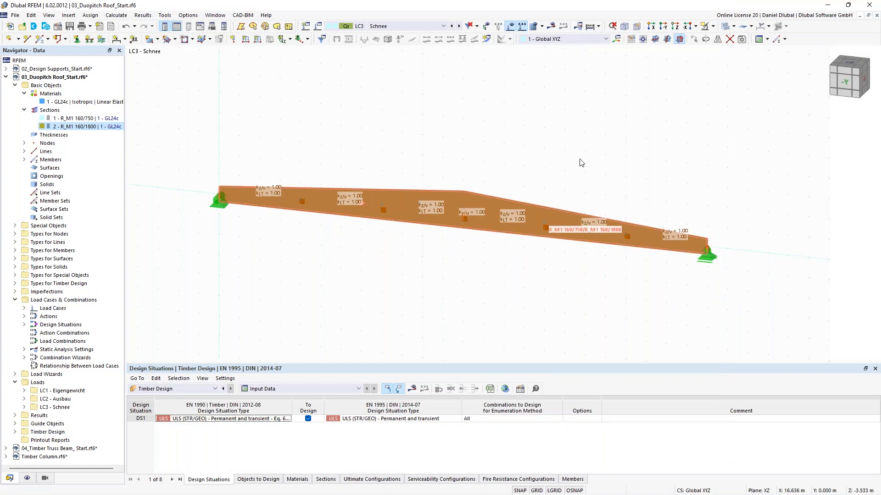
pyautogui.keyDown('ctrl'); pyautogui.moveTo(593, 153); pyautogui.dragTo(572, 137, button='middle'); pyautogui.keyUp('ctrl')
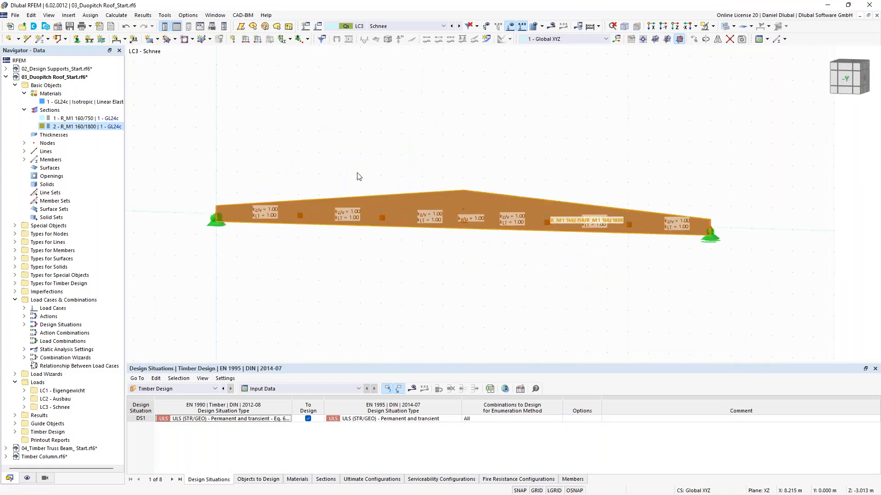
pyautogui.moveTo(370, 157); pyautogui.dragTo(395, 149, button='middle')
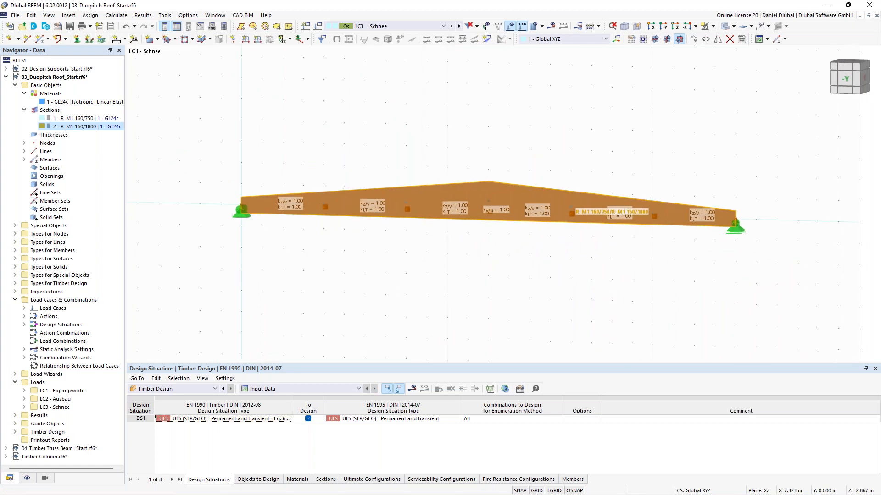
pyautogui.keyDown('ctrl'); pyautogui.moveTo(381, 197); pyautogui.dragTo(357, 205, button='middle'); pyautogui.keyUp('ctrl')
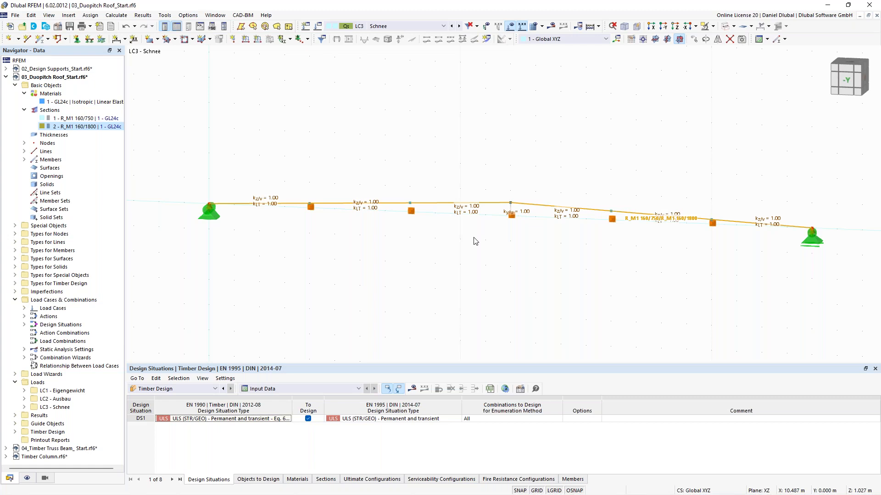
pyautogui.scroll(-1, 269, 173)
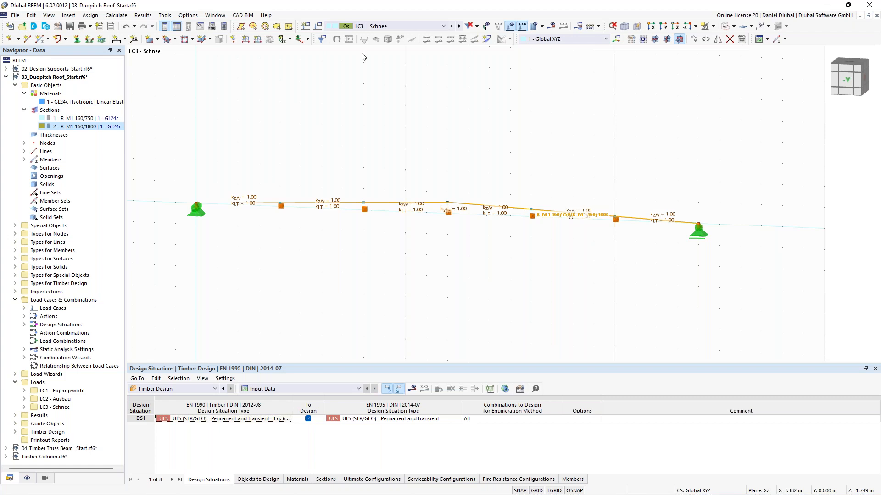
# Rename load case LC1 to Self-weight and load case LC2 to Permanent.
pyautogui.click(398, 26)
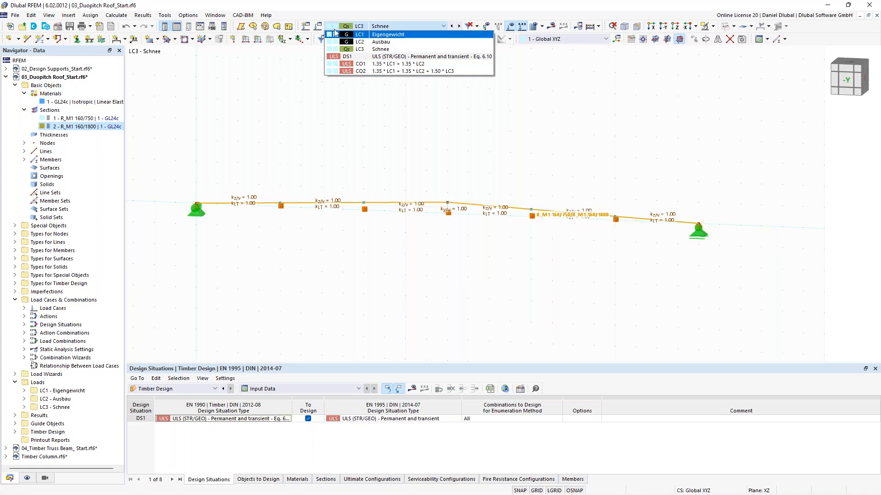
pyautogui.click(304, 82)
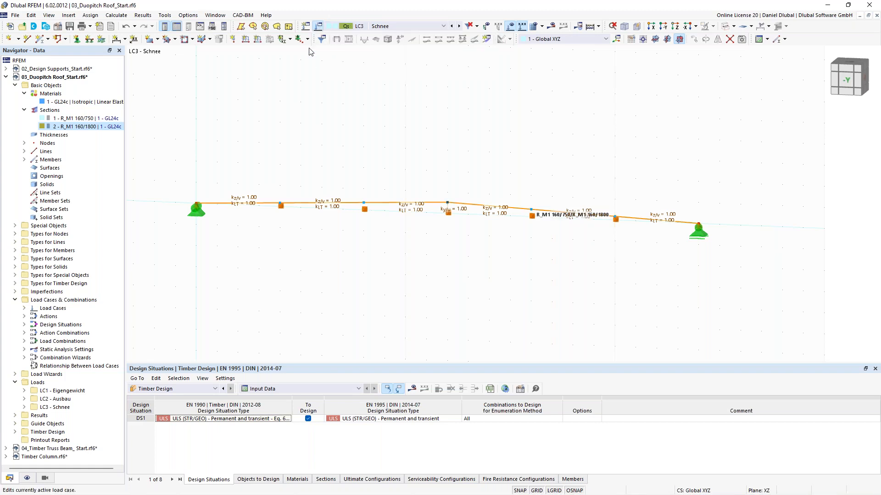
pyautogui.click(188, 90)
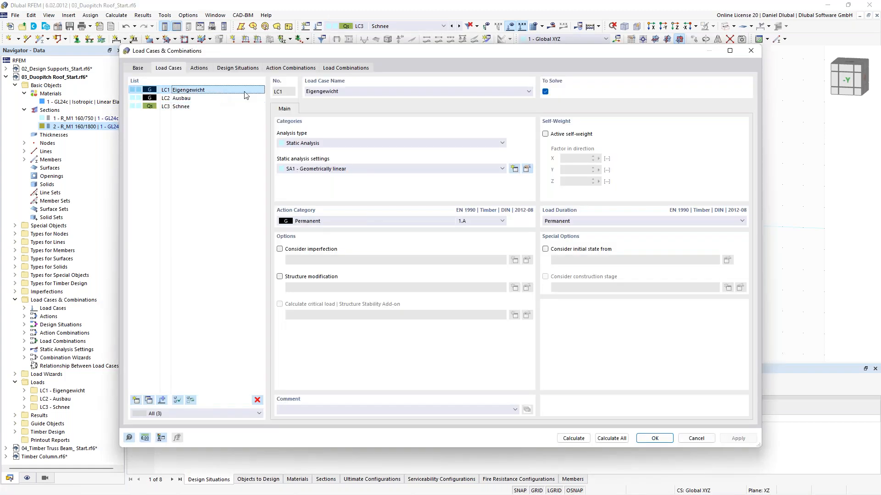
pyautogui.doubleClick(317, 90)
pyautogui.write('Self-weight')
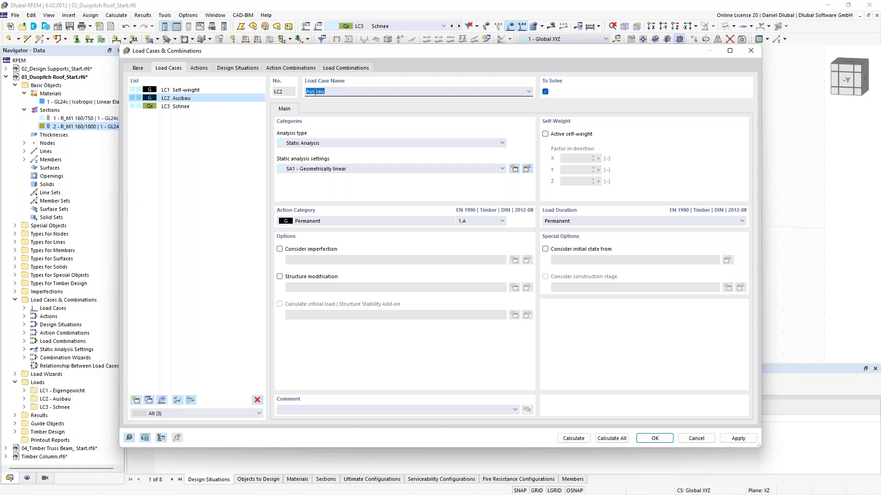
pyautogui.write('Permanent')
# Rename load case LC3 to Snow and accept the load case changes with LC1 as the current load case.
pyautogui.click(185, 106)
pyautogui.click(313, 92)
pyautogui.doubleClick(312, 91)
pyautogui.write('Snow')
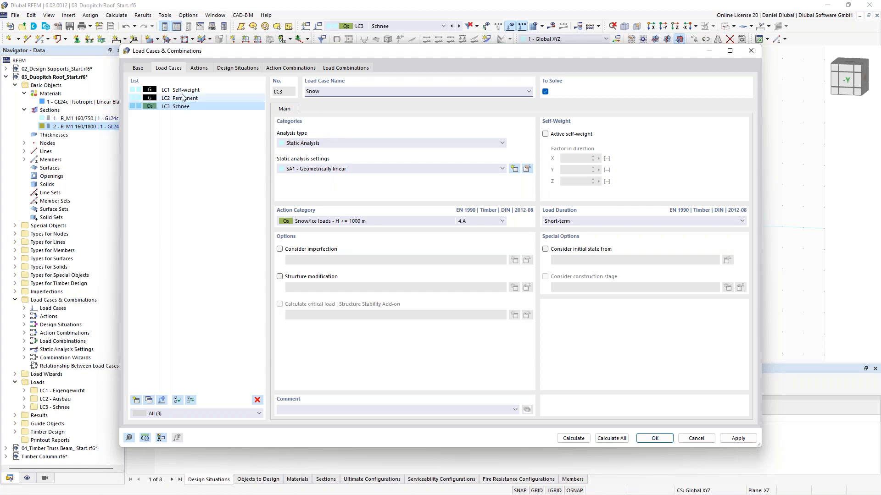
pyautogui.click(219, 89)
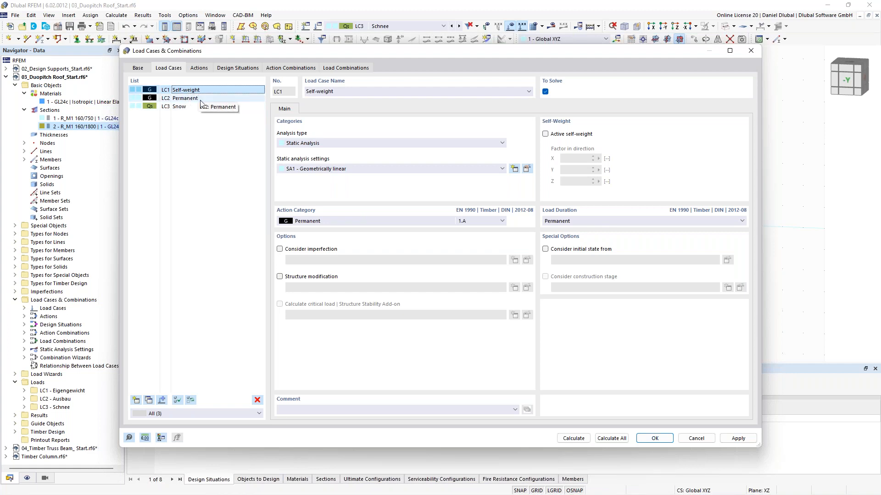
pyautogui.click(653, 438)
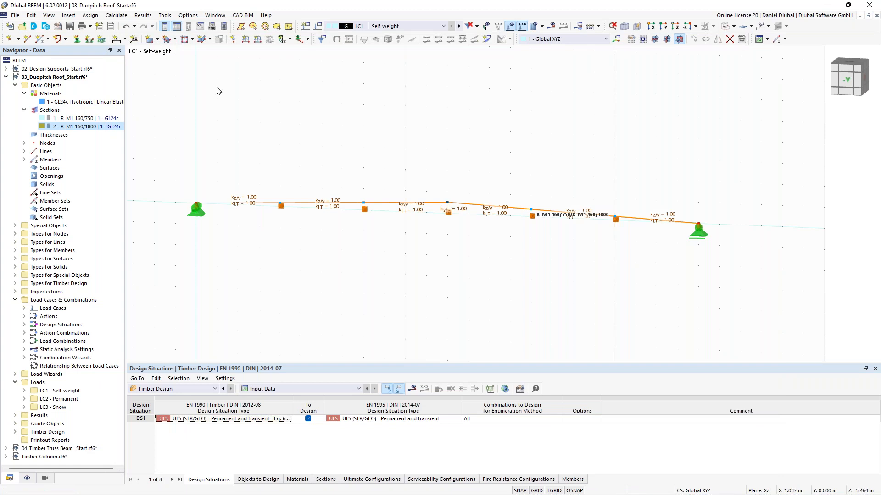
# Add a uniform member force of 1.02 kN/m to the beam in load case LC1 - Self-weight and continue with another member load.
pyautogui.click(259, 41)
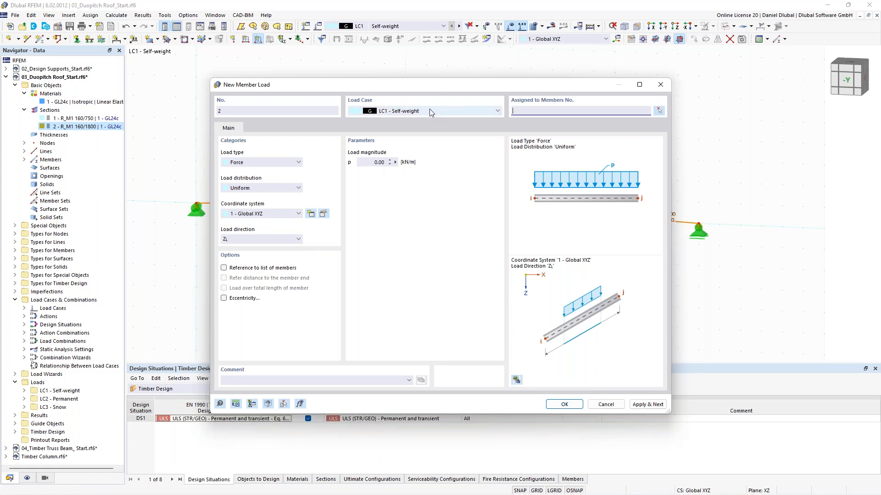
pyautogui.doubleClick(372, 161)
pyautogui.write('1,02')
pyautogui.click(659, 111)
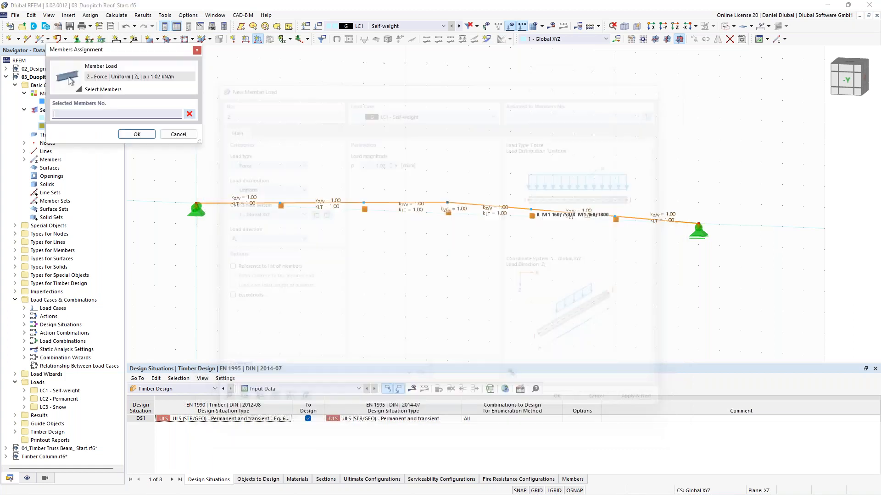
pyautogui.click(137, 134)
pyautogui.click(647, 405)
# Add a uniform member force of 2.7 kN/m to the beam in load case LC2 - Permanent and continue with another member load.
pyautogui.click(421, 110)
pyautogui.click(398, 126)
pyautogui.click(379, 162)
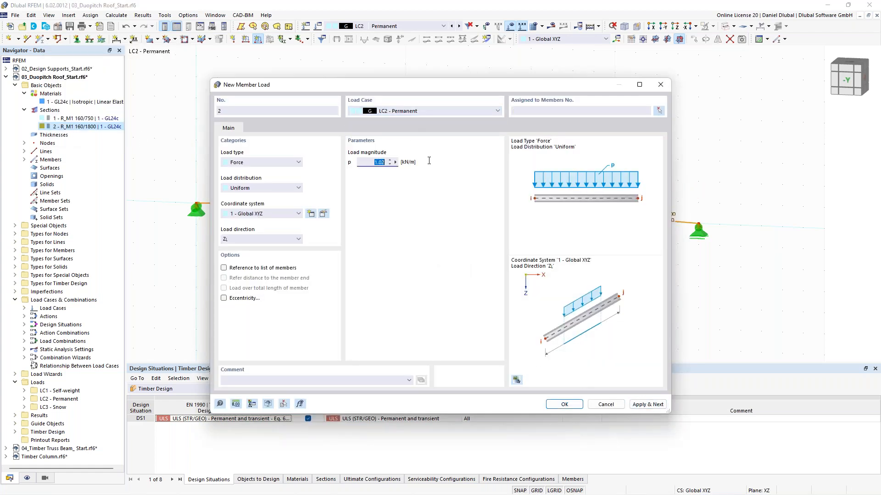
pyautogui.write('2.7')
pyautogui.click(659, 112)
pyautogui.click(430, 204)
pyautogui.click(136, 134)
pyautogui.click(648, 406)
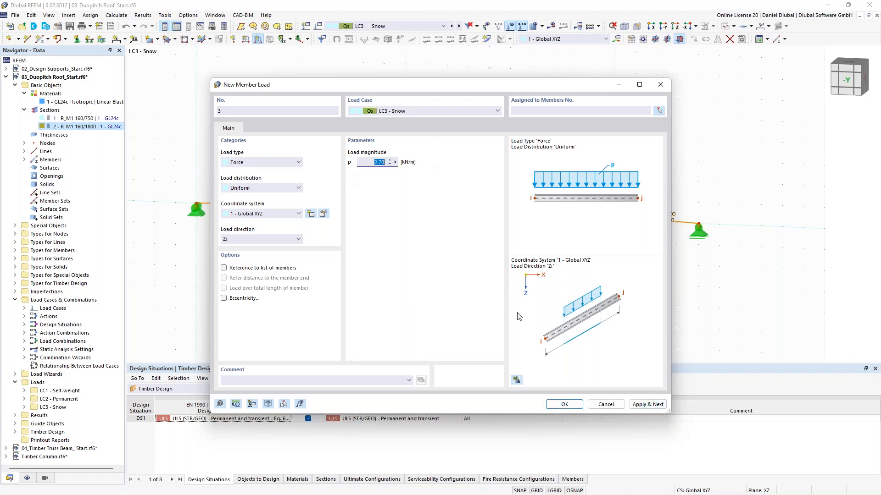
# Add a uniform member force of 3.15 kN/m in load case LC3 - Snow and set its direction to global Z on projected length.
pyautogui.write('3.15')
pyautogui.click(564, 404)
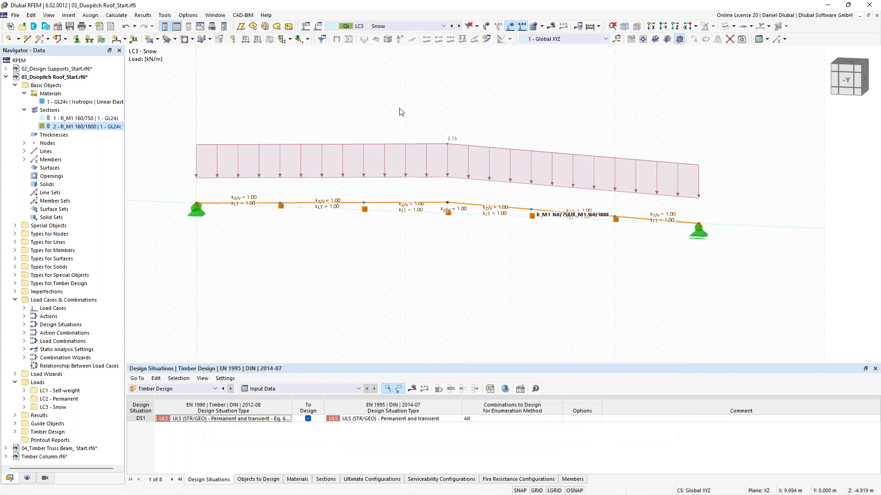
pyautogui.doubleClick(461, 147)
pyautogui.click(261, 239)
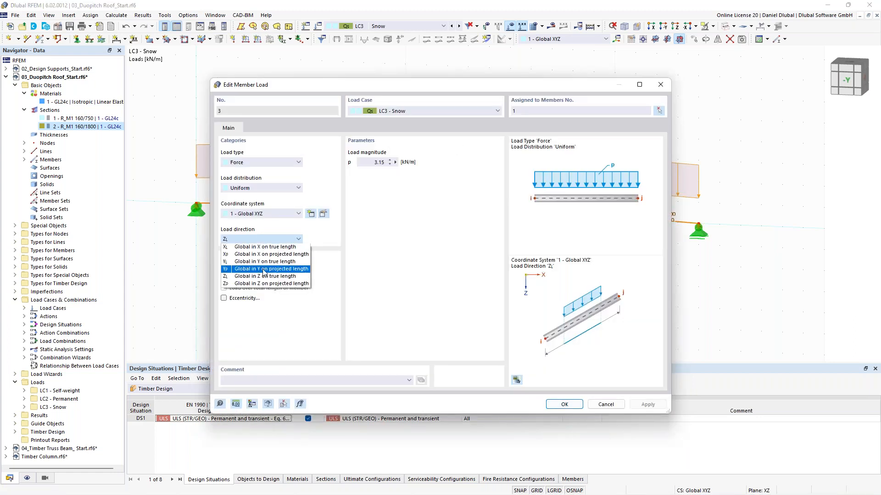
pyautogui.click(264, 284)
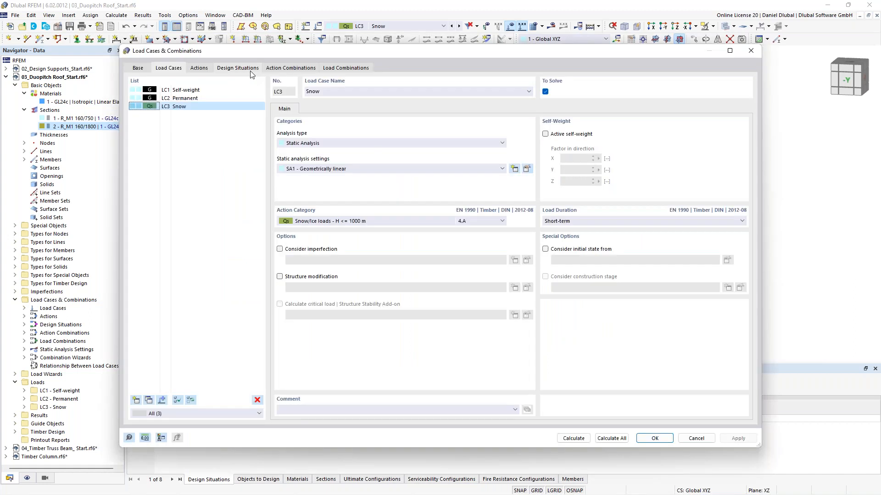
# Choose the combination wizard Load combinations | SA1 - Geometrically linear for design situation DS1.
pyautogui.click(250, 71)
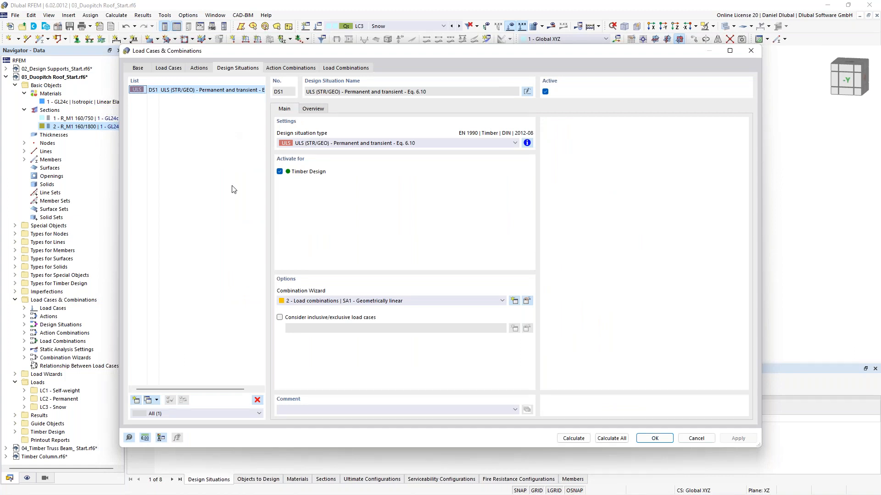
pyautogui.click(348, 303)
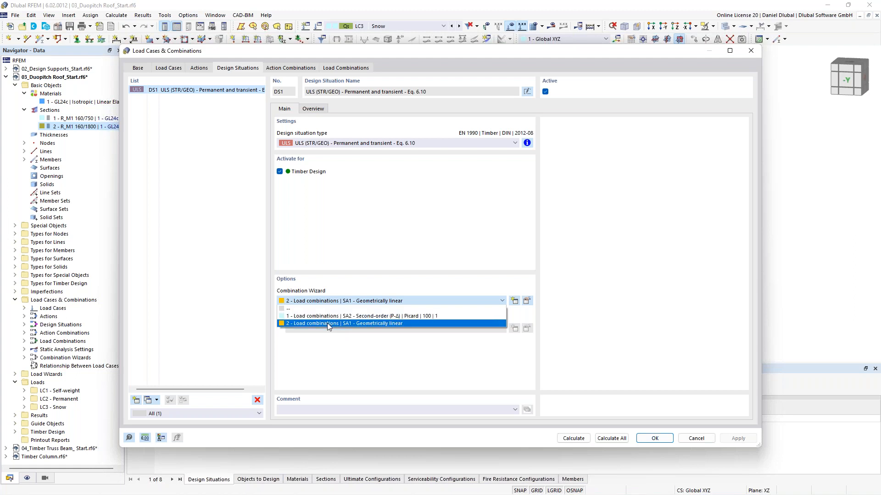
pyautogui.click(327, 323)
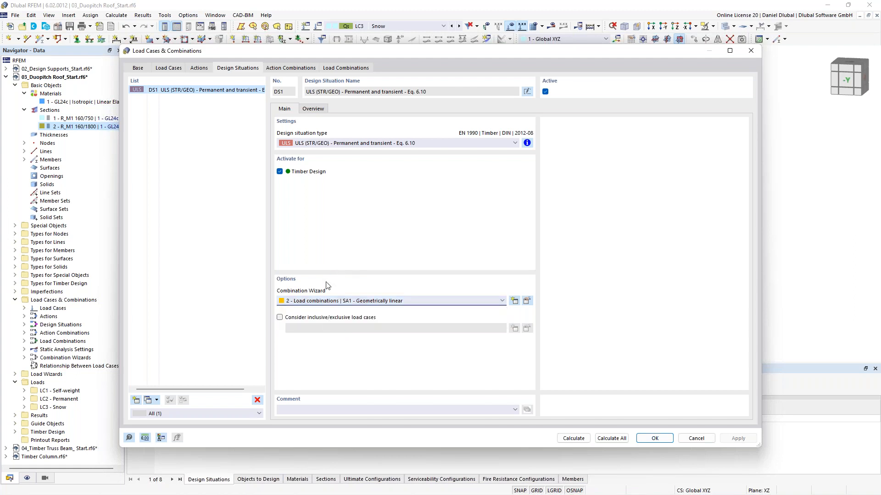
# Review the generated action combinations and load combinations of design situation DS1, and accept the load cases and combinations settings.
pyautogui.click(290, 72)
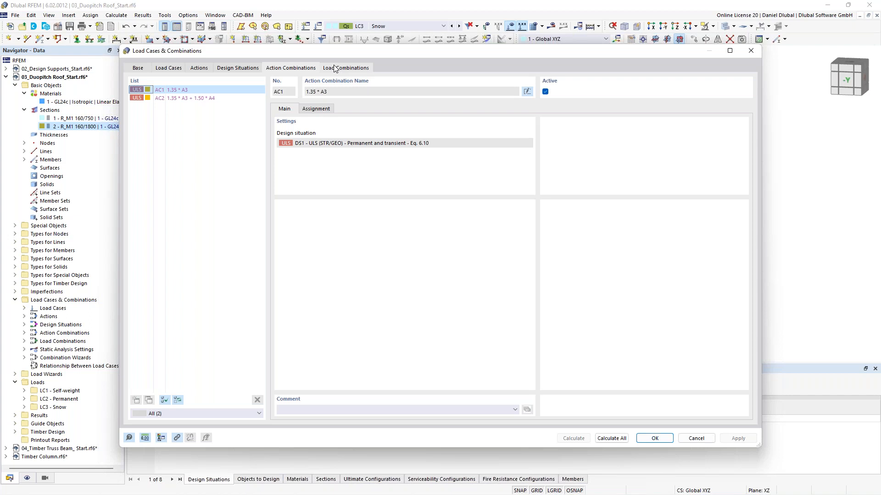
pyautogui.click(188, 98)
pyautogui.click(181, 89)
pyautogui.click(186, 97)
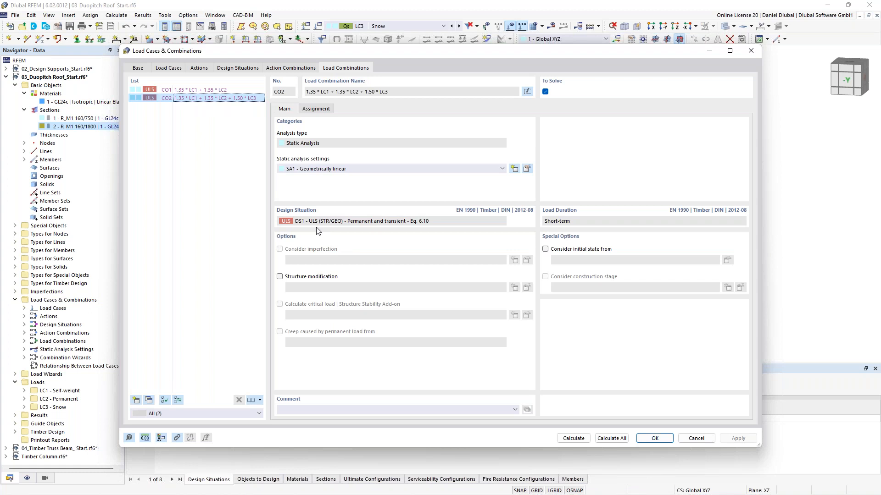
pyautogui.click(193, 97)
pyautogui.click(238, 69)
pyautogui.click(197, 69)
pyautogui.click(655, 439)
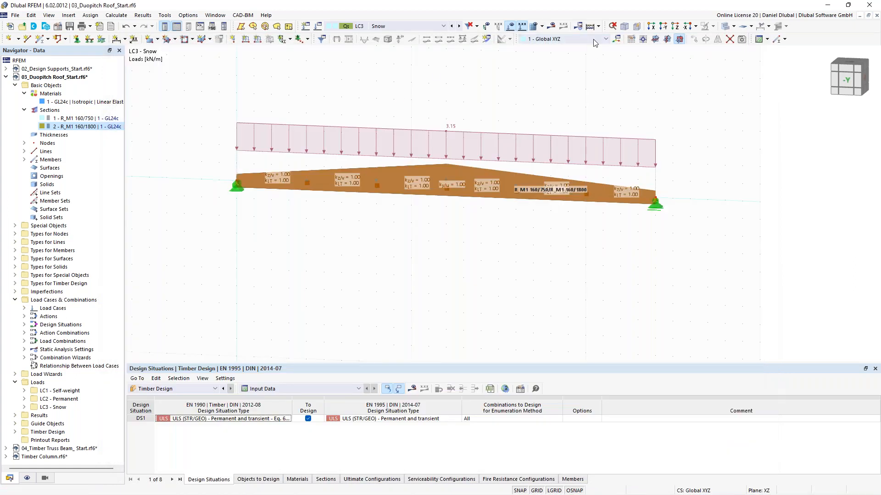
# Calculate the model and simplify the results view to a wireframe beam with the loads hidden.
pyautogui.click(593, 27)
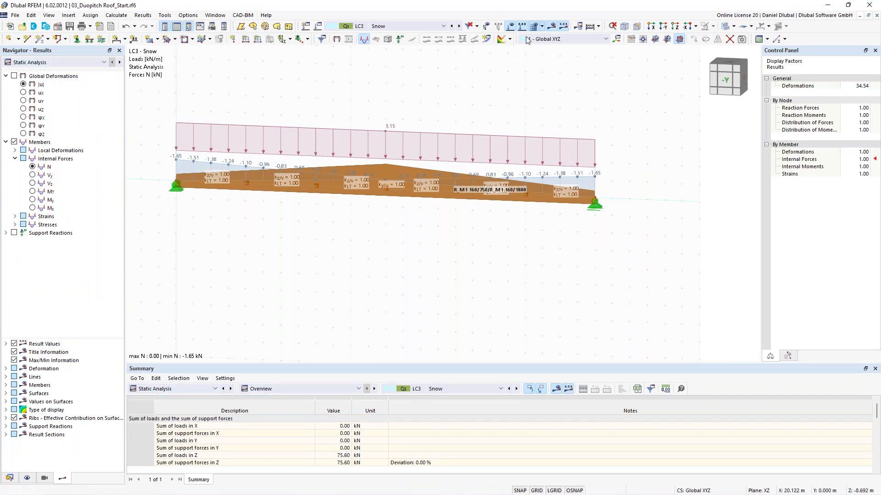
pyautogui.click(510, 26)
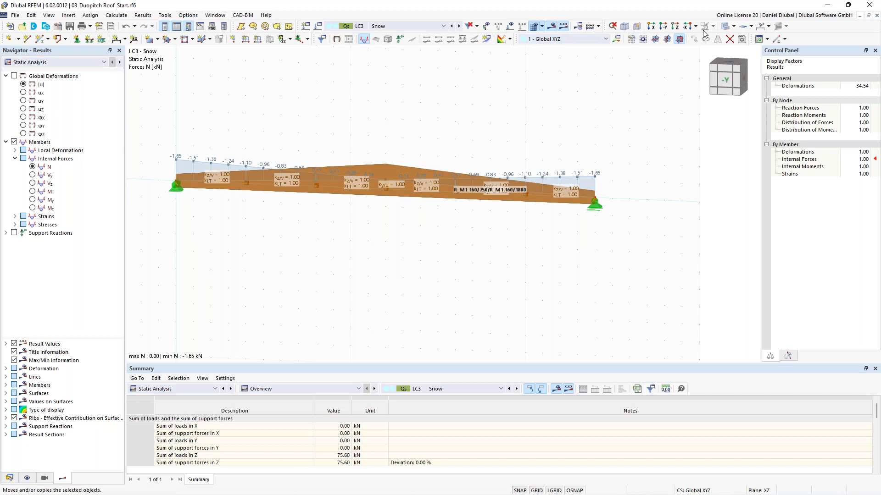
pyautogui.click(725, 26)
pyautogui.moveTo(453, 128); pyautogui.dragTo(497, 137, button='middle')
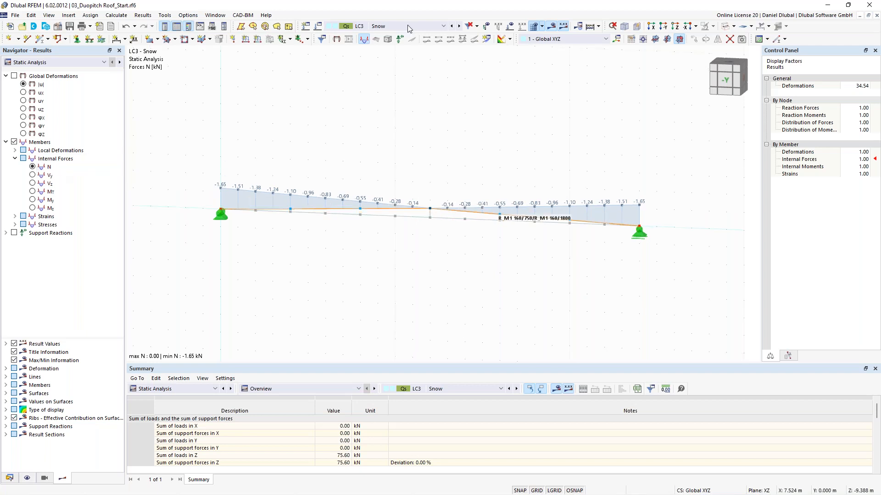
# Display the bending moments My of load combination CO2 on the beam and examine the diagram along its length.
pyautogui.click(408, 27)
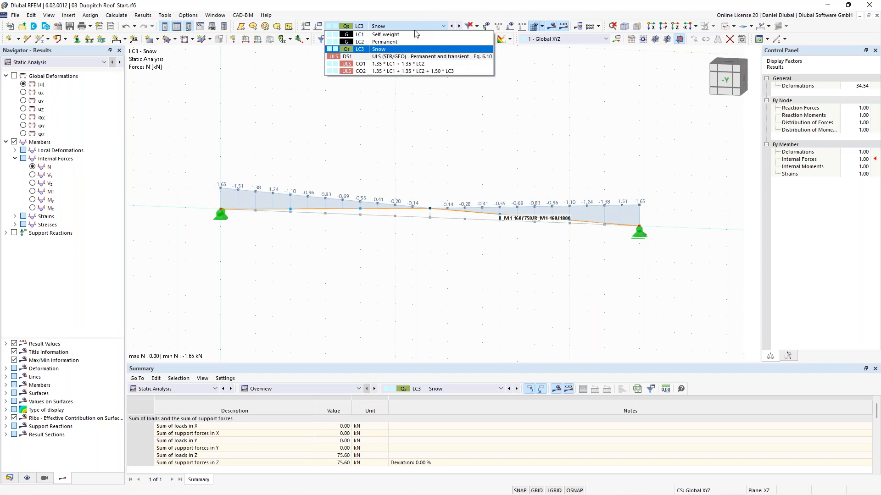
pyautogui.click(404, 71)
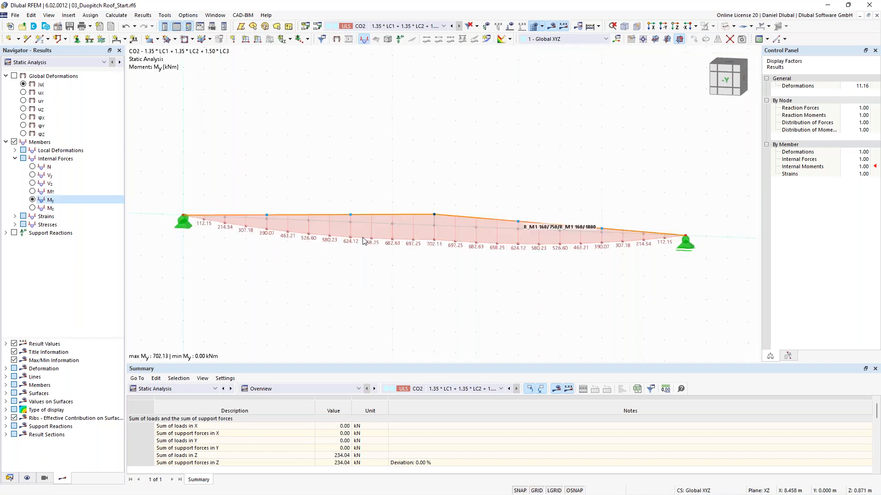
pyautogui.scroll(-1, 438, 246)
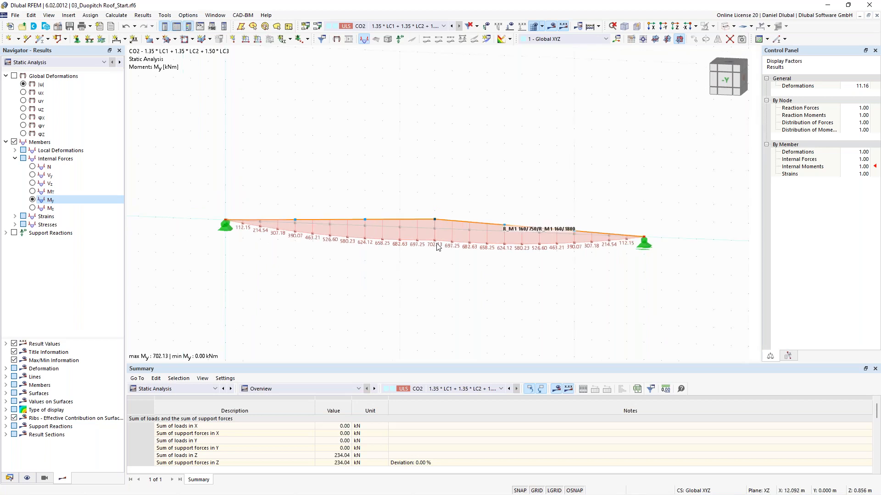
pyautogui.scroll(1, 437, 247)
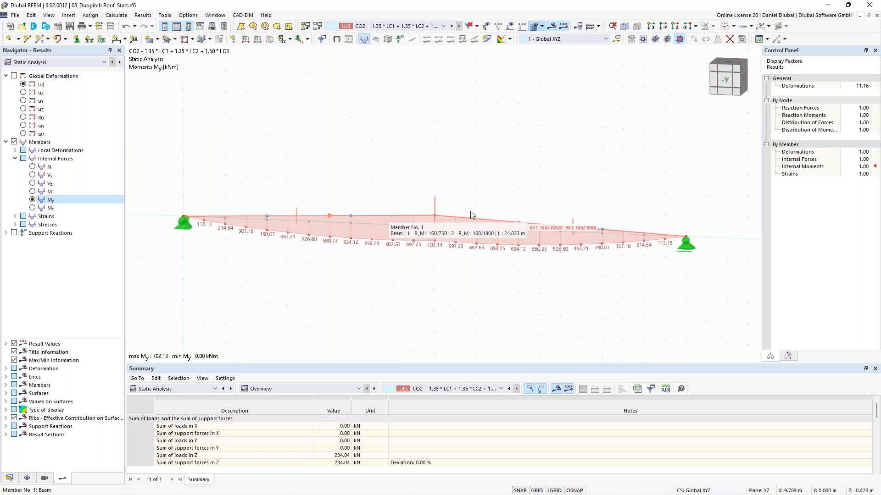
pyautogui.click(395, 215)
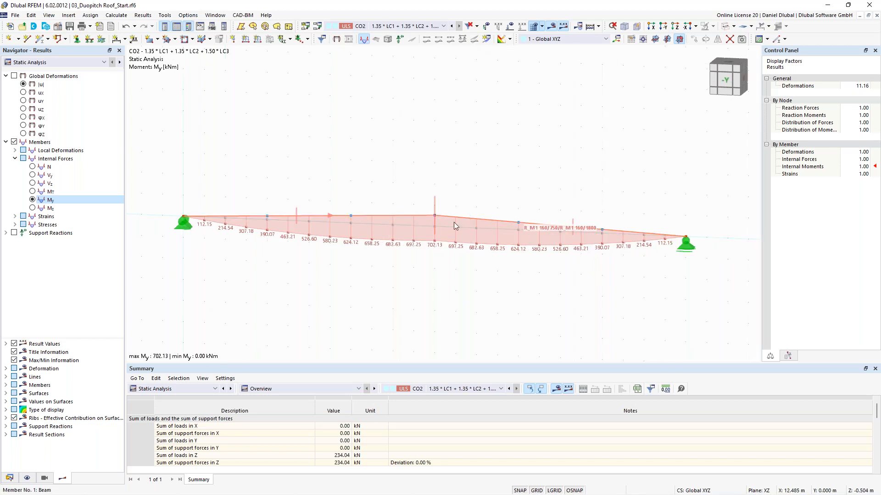
pyautogui.scroll(-1, 363, 142)
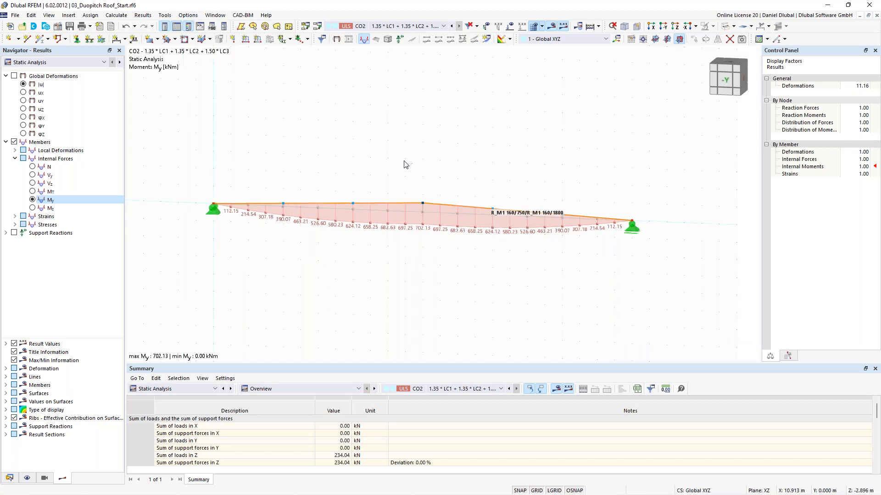
pyautogui.keyDown('ctrl'); pyautogui.moveTo(404, 161); pyautogui.dragTo(391, 162, button='middle'); pyautogui.keyUp('ctrl')
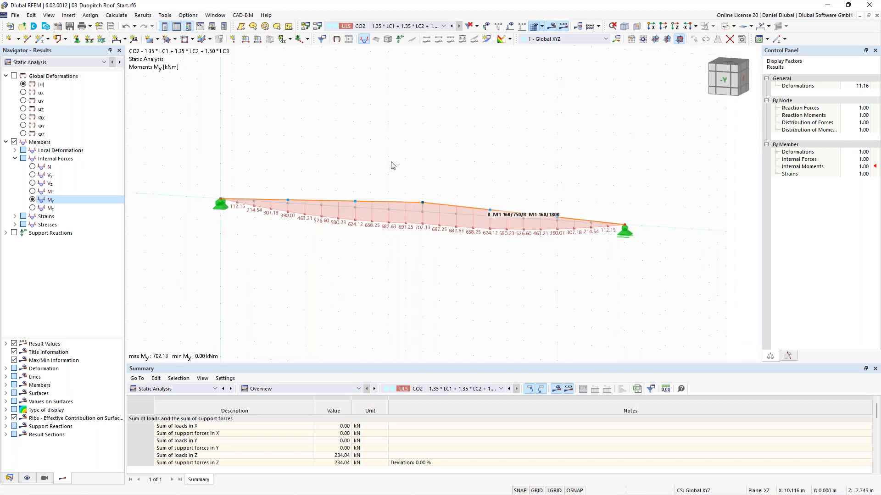
# Examine the timber design ratios on members by design situation and compare them with the governing internal forces.
pyautogui.click(194, 390)
pyautogui.click(179, 448)
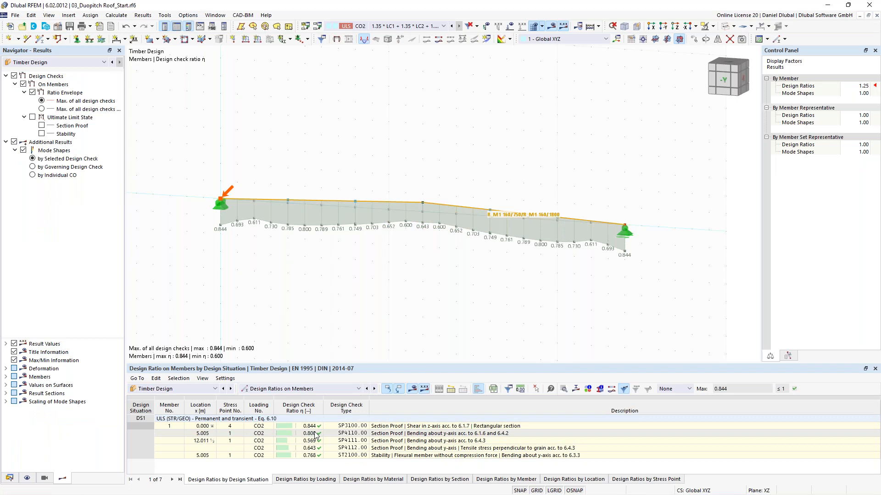
pyautogui.click(456, 458)
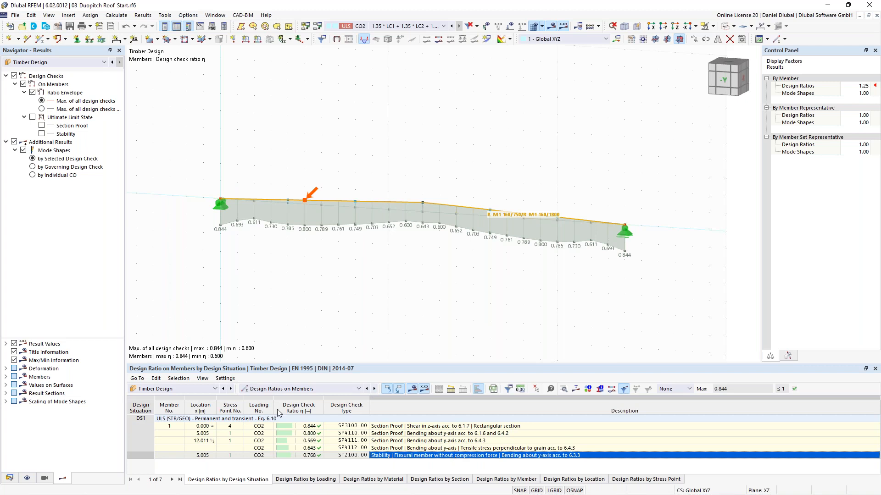
pyautogui.click(277, 409)
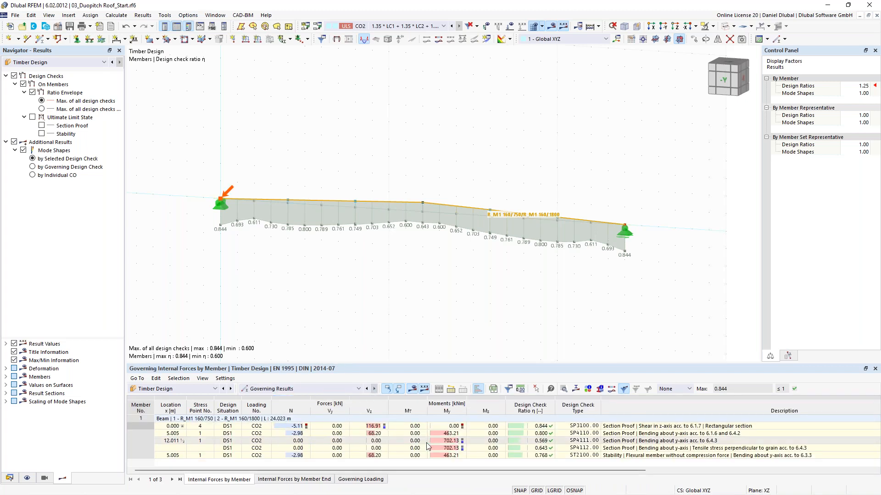
pyautogui.click(301, 389)
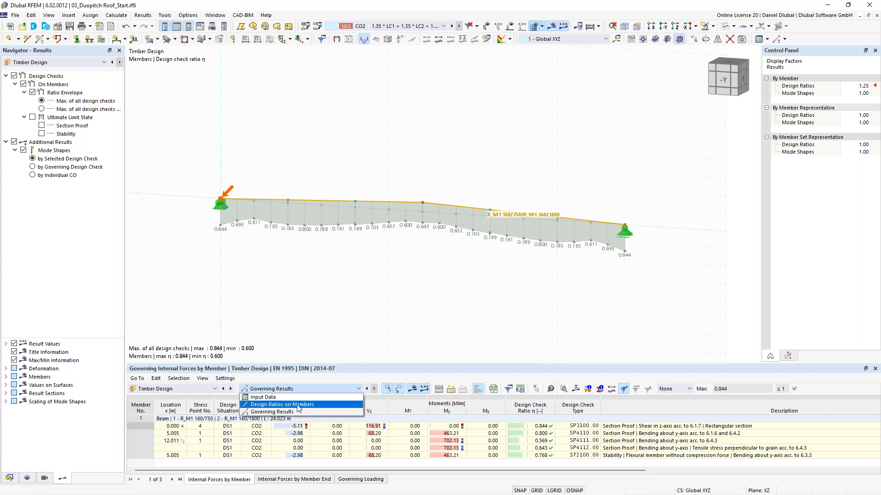
pyautogui.click(298, 404)
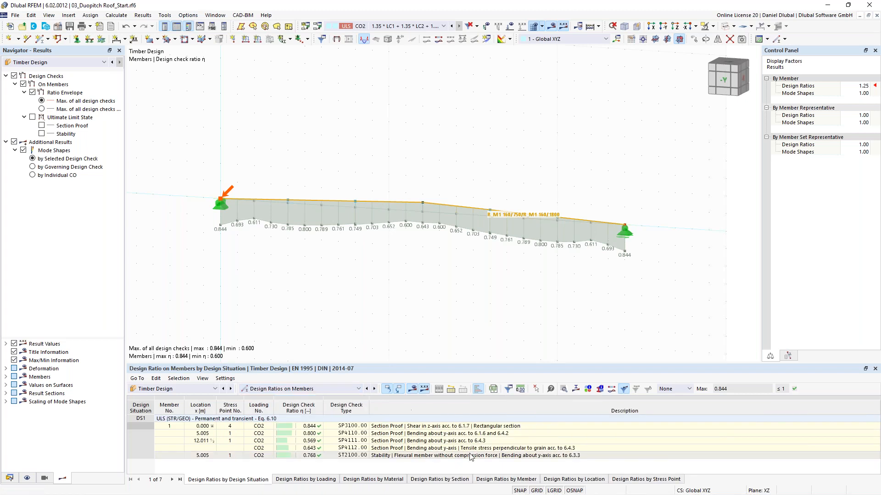
# Inspect the design check details of the section proof SP4111 for bending about the y-axis at the beam apex.
pyautogui.doubleClick(413, 443)
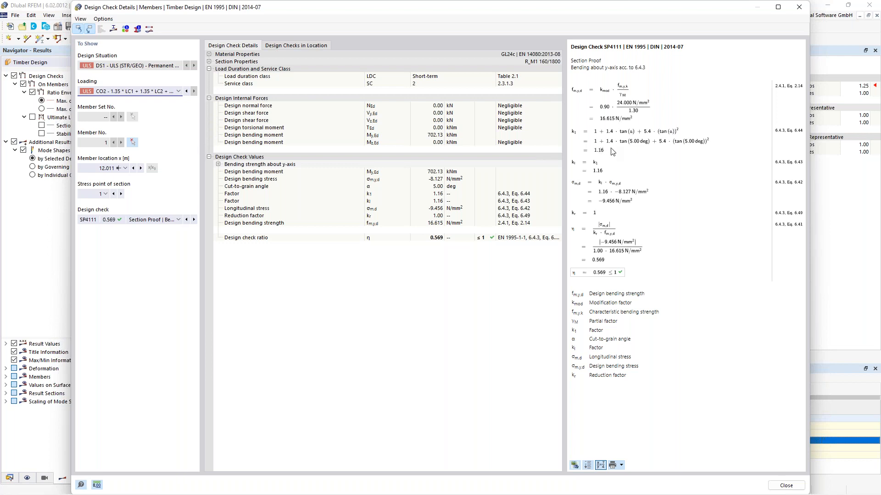
pyautogui.click(798, 15)
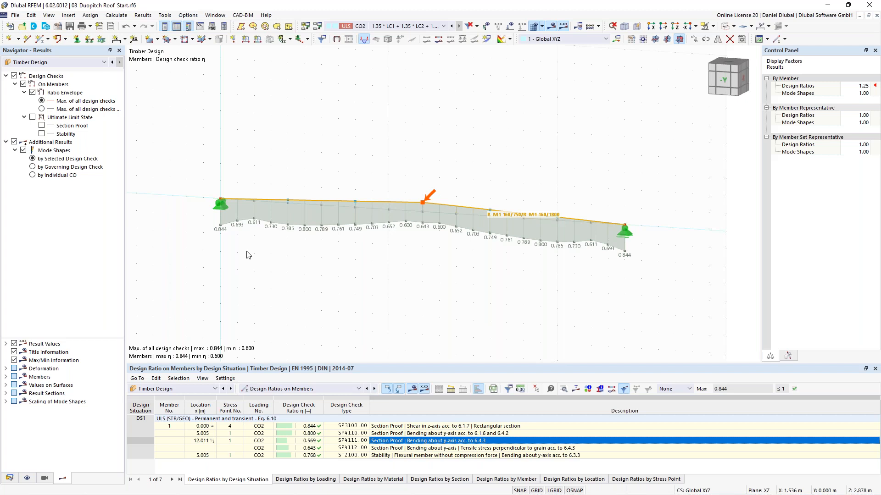
pyautogui.scroll(1, 283, 180)
pyautogui.moveTo(307, 148); pyautogui.dragTo(339, 157, button='middle')
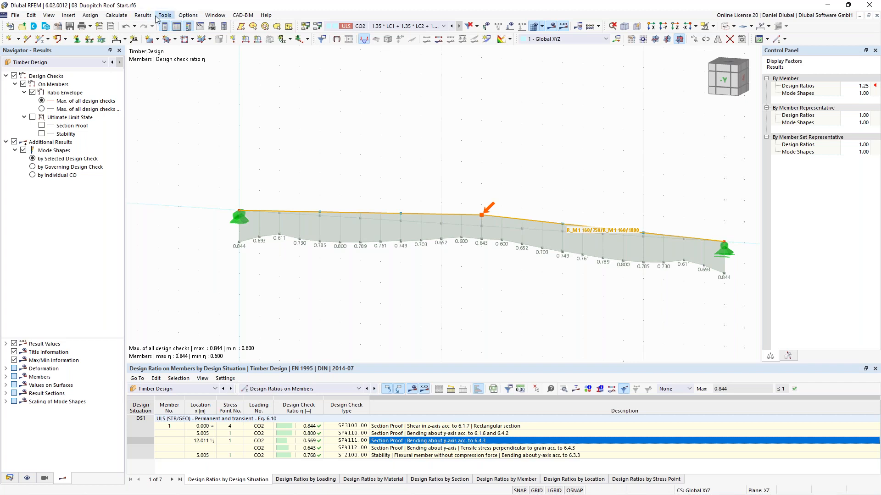
# In the member mesh settings, set the divisions for result diagrams, special member types and max/min values to 4 each.
pyautogui.click(116, 15)
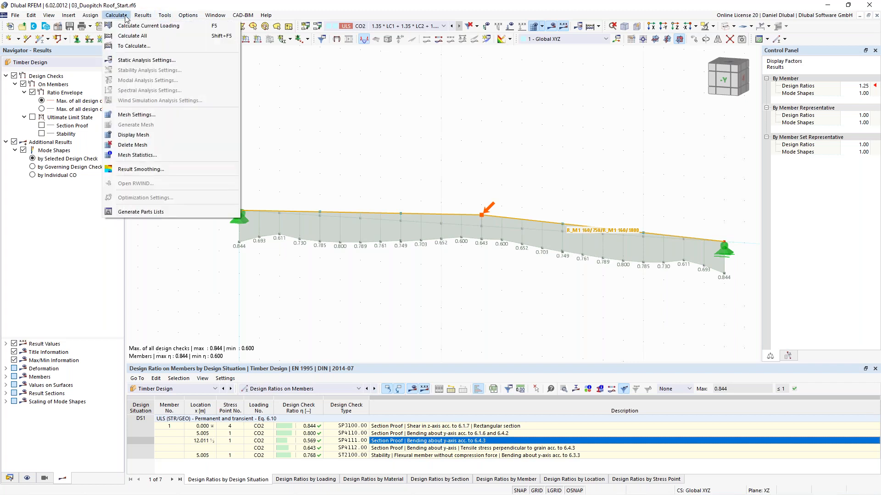
pyautogui.click(135, 115)
pyautogui.click(293, 92)
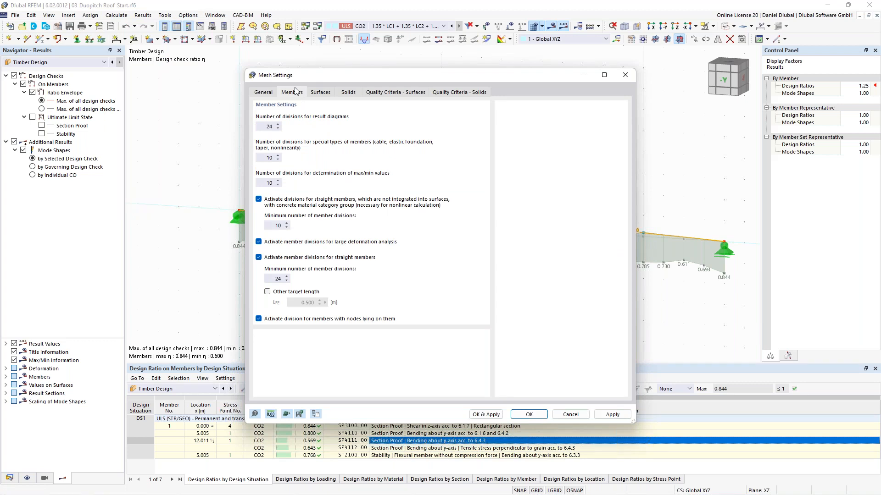
pyautogui.click(283, 278)
pyautogui.moveTo(320, 74); pyautogui.dragTo(301, 42)
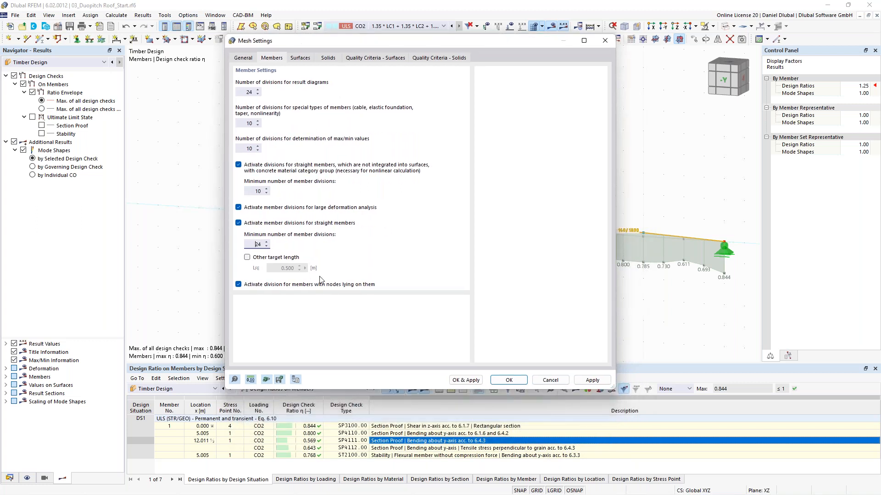
pyautogui.click(297, 380)
pyautogui.doubleClick(243, 92)
pyautogui.write('4')
pyautogui.press('Tab')
pyautogui.write('4')
pyautogui.press('Tab')
pyautogui.write('4')
# Set both minimum numbers of member divisions for straight members to 4 and accept the mesh settings.
pyautogui.moveTo(253, 192); pyautogui.dragTo(267, 192)
pyautogui.write('4')
pyautogui.moveTo(253, 246); pyautogui.dragTo(272, 243)
pyautogui.write('4')
pyautogui.click(509, 380)
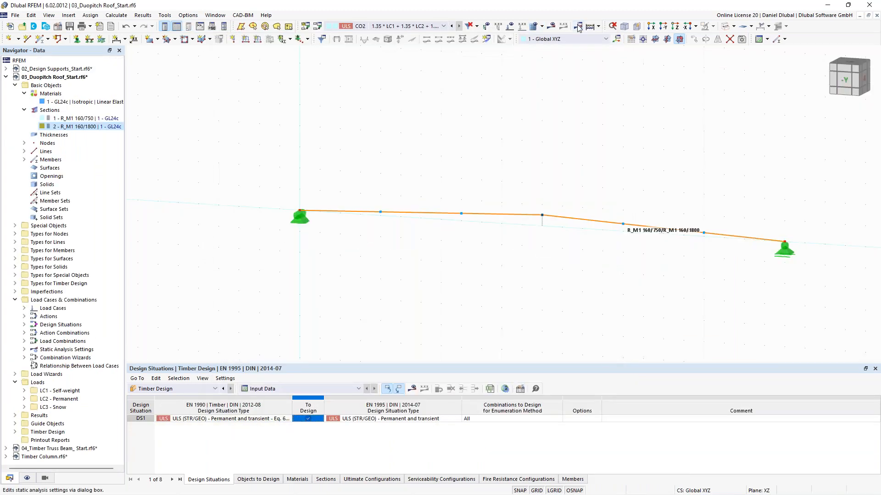
# Show the FE mesh on the members so the beam's FE nodes and elements are displayed in the model.
pyautogui.moveTo(536, 123); pyautogui.dragTo(459, 116, button='middle')
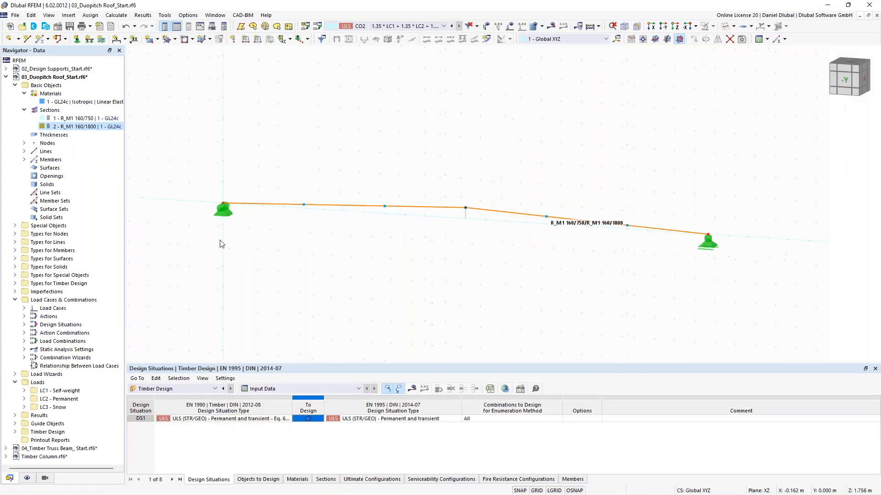
pyautogui.click(27, 479)
pyautogui.scroll(-3, 86, 365)
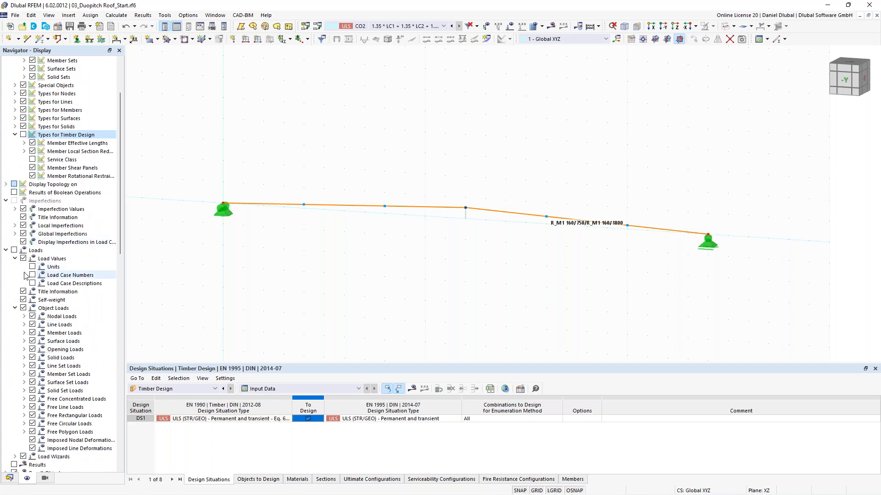
pyautogui.scroll(-1, 26, 271)
pyautogui.scroll(-5, 26, 268)
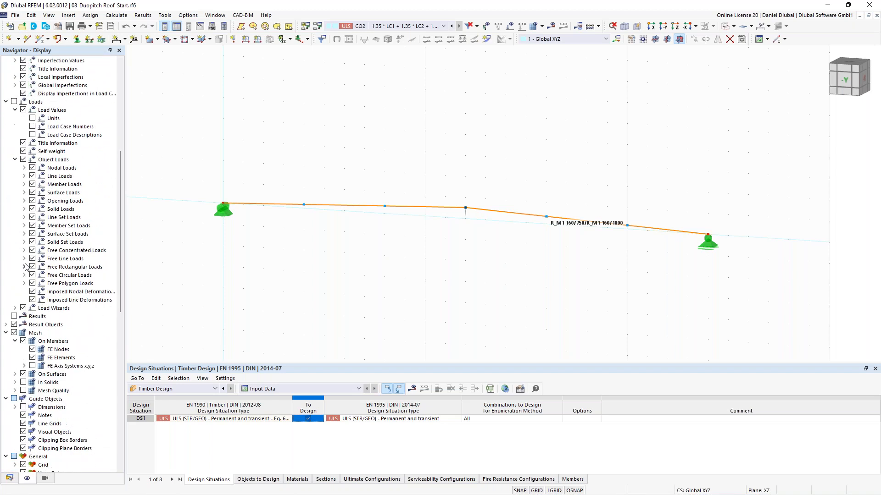
pyautogui.click(23, 341)
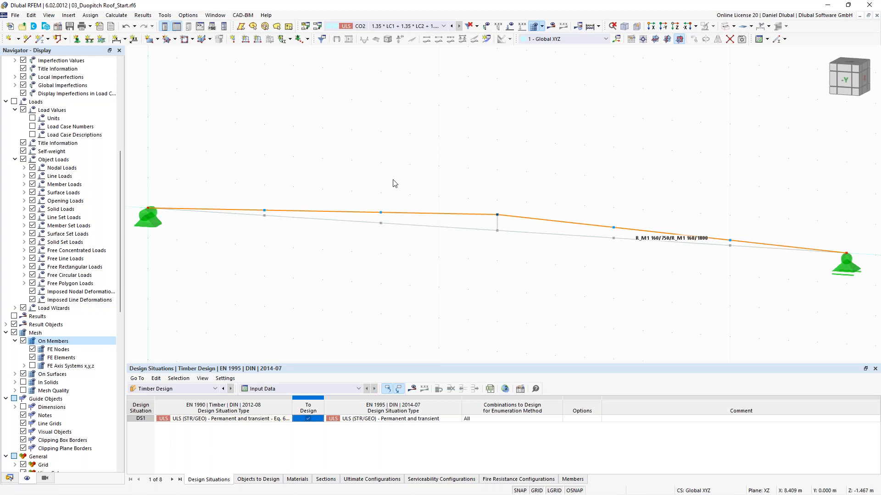
# Run the Timber Design calculation and display the design check ratios on the duopitch beam.
pyautogui.scroll(-2, 438, 161)
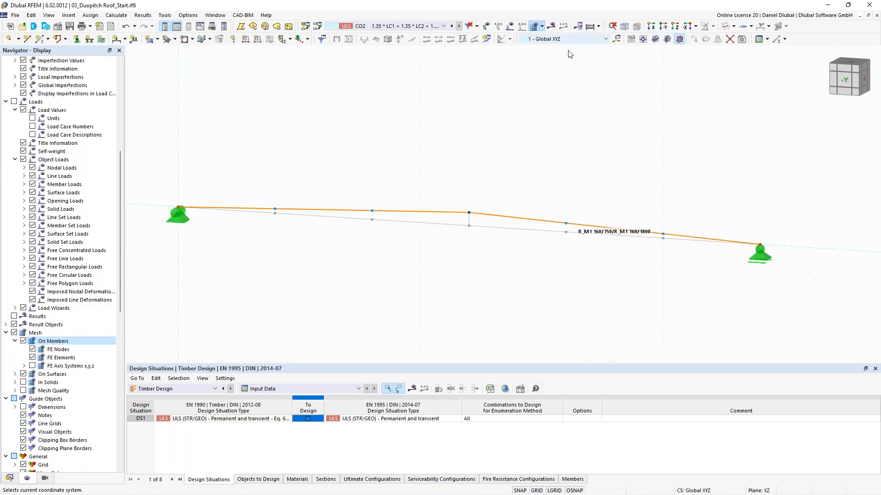
pyautogui.scroll(-1, 460, 181)
pyautogui.click(598, 26)
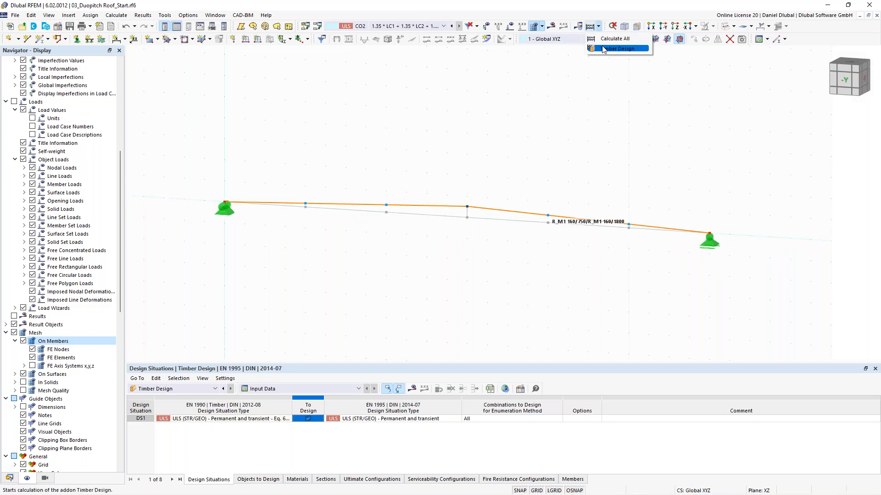
pyautogui.click(603, 48)
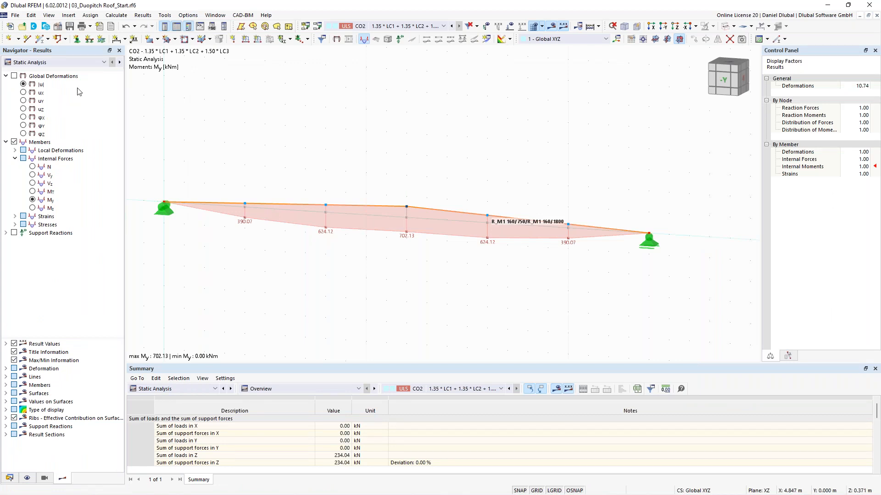
pyautogui.click(75, 62)
pyautogui.click(55, 77)
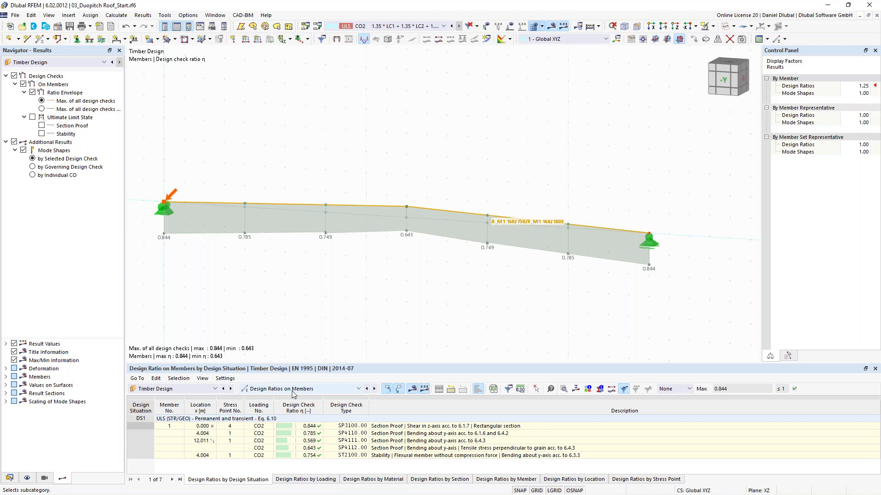
pyautogui.moveTo(252, 244); pyautogui.dragTo(278, 247, button='middle')
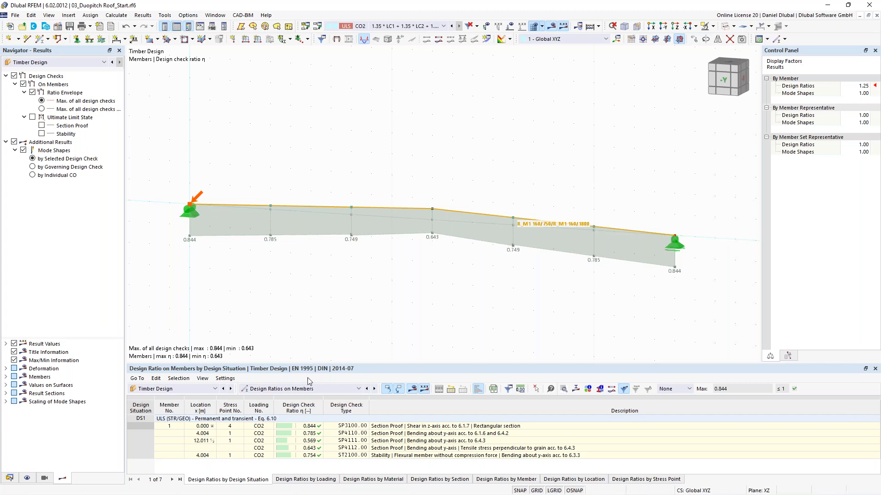
# Increase the member divisions in the mesh settings to refine the design locations along the beam.
pyautogui.click(166, 16)
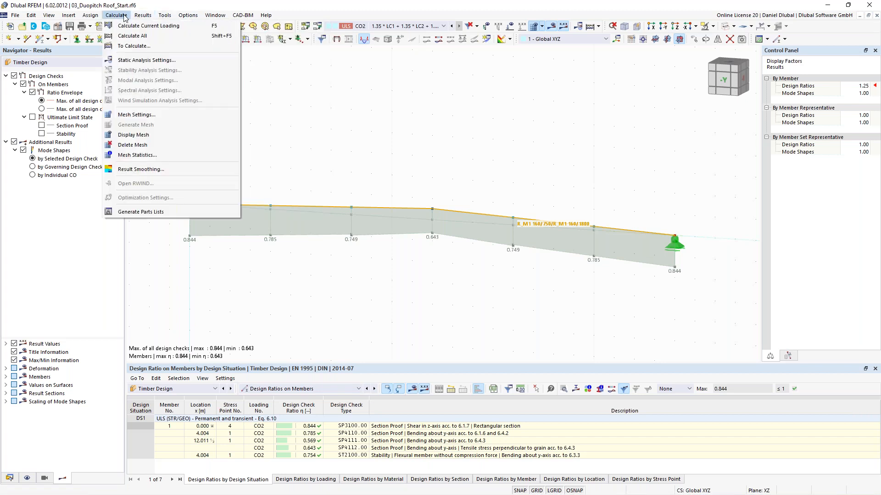
pyautogui.click(165, 114)
pyautogui.click(300, 93)
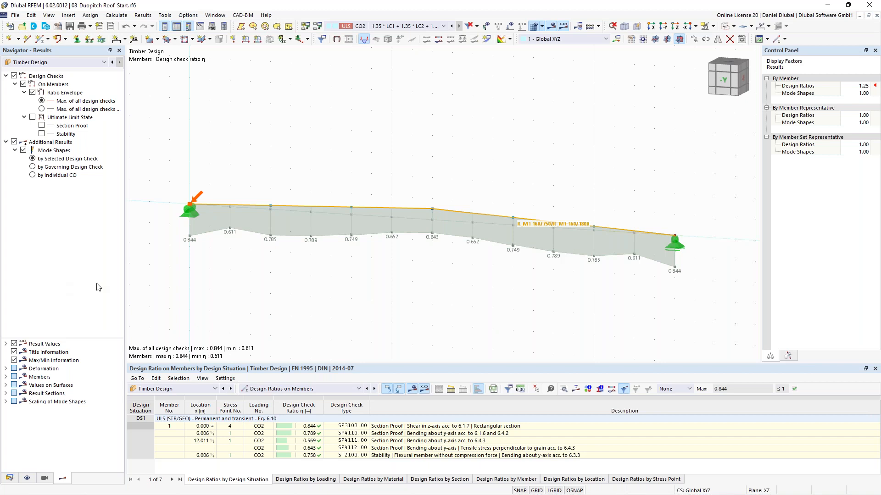
# Inspect the design check details of section proof SP4110, including the cut-to-grain angle, formulas and available member locations.
pyautogui.click(381, 437)
pyautogui.doubleClick(381, 438)
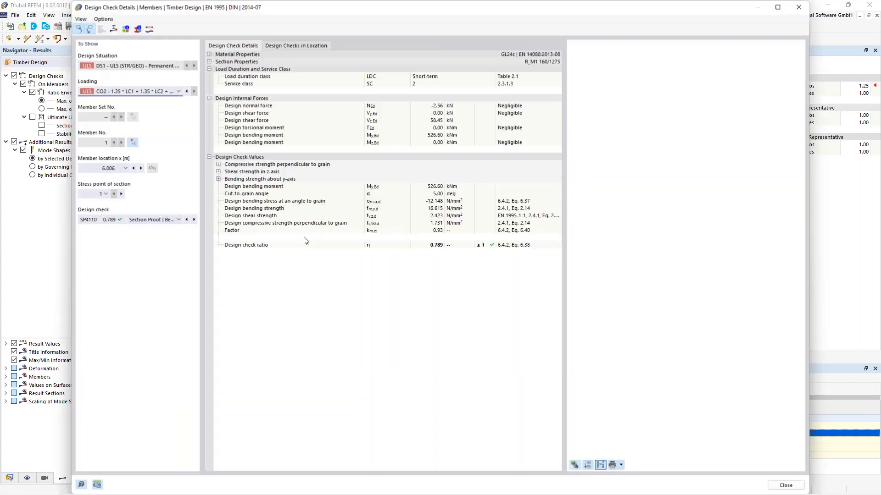
pyautogui.click(230, 195)
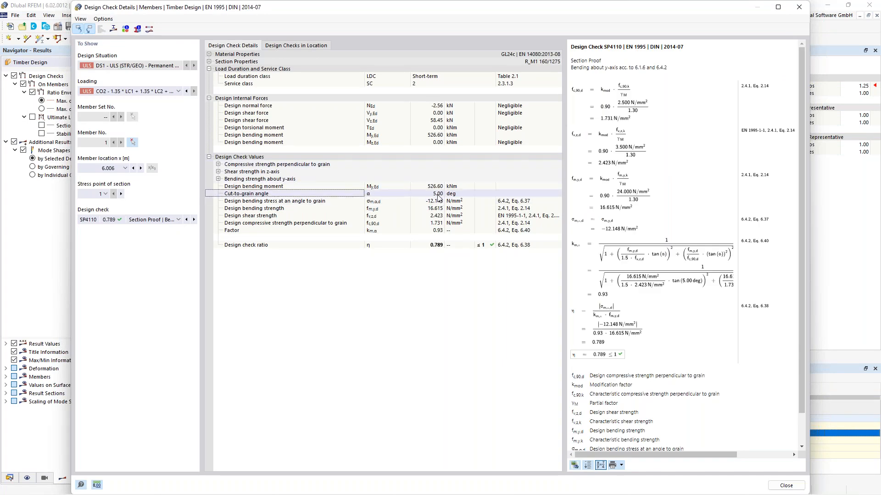
pyautogui.moveTo(802, 75); pyautogui.dragTo(805, 95)
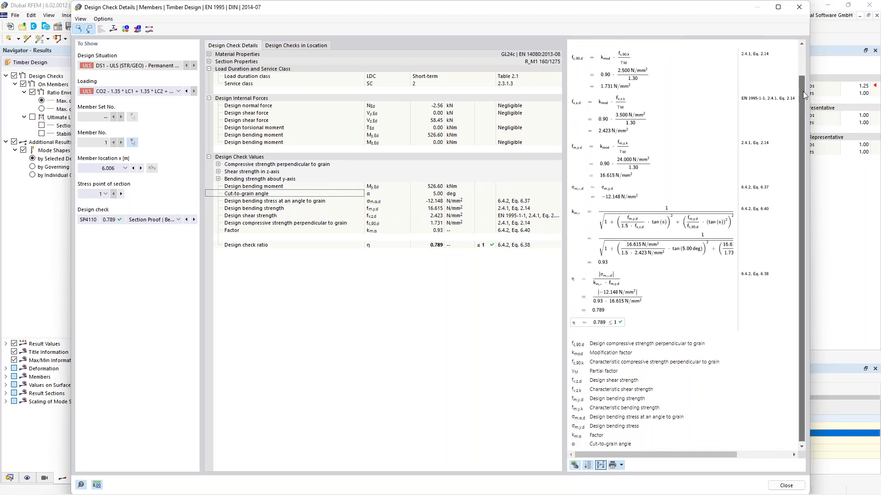
pyautogui.moveTo(804, 95); pyautogui.dragTo(804, 64)
pyautogui.moveTo(571, 61); pyautogui.dragTo(610, 64)
pyautogui.click(610, 64)
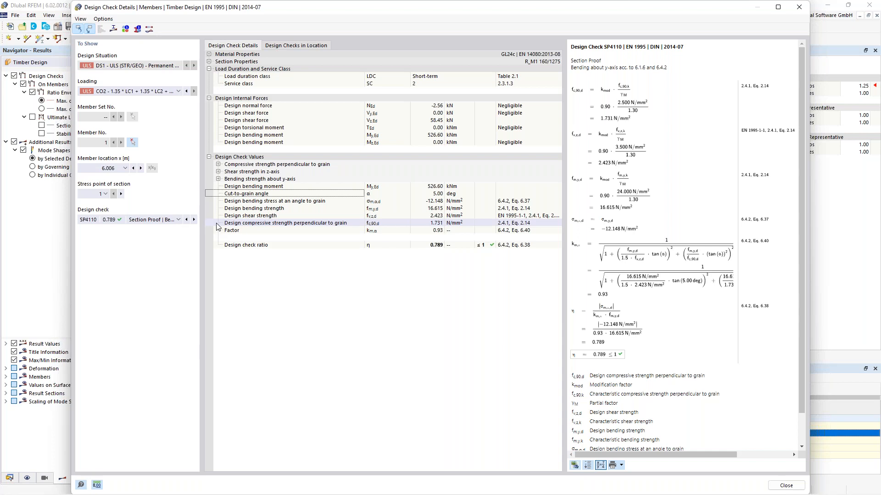
pyautogui.click(108, 168)
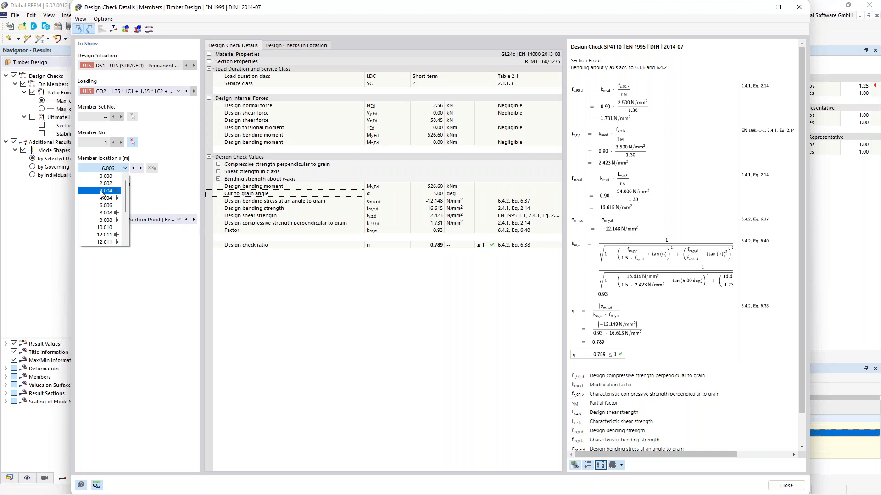
pyautogui.click(797, 12)
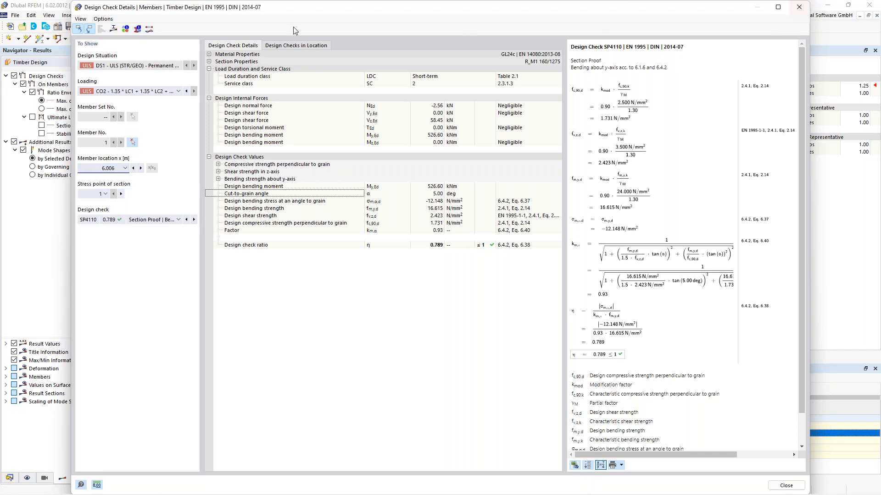
pyautogui.click(798, 6)
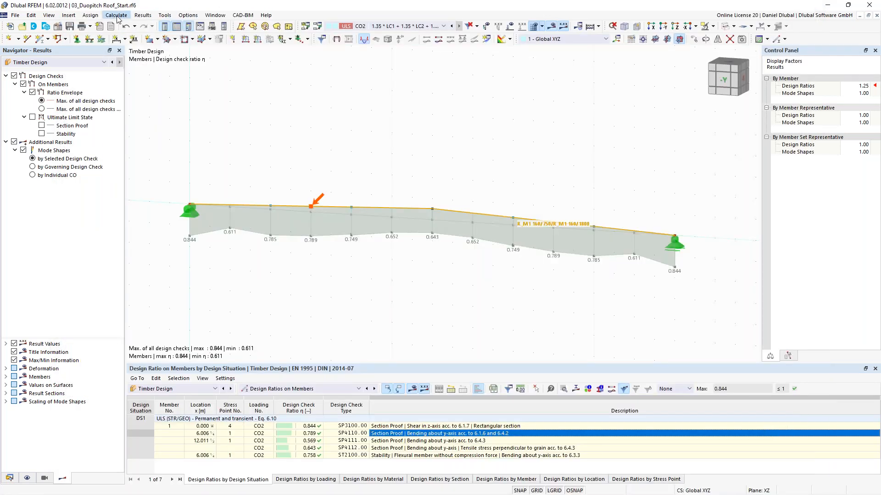
# Refine the member divisions further in the mesh settings, recalculate the timber design and show its ratios on the beam.
pyautogui.click(116, 16)
pyautogui.click(137, 115)
pyautogui.click(291, 93)
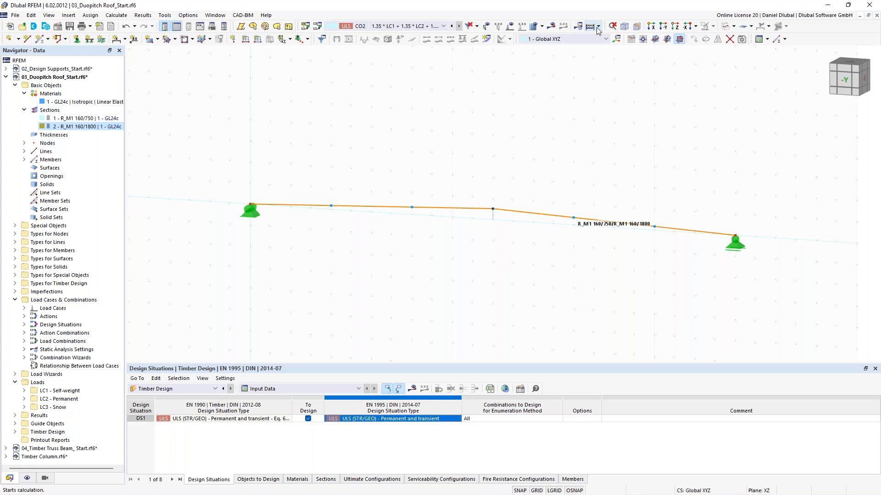
pyautogui.click(596, 28)
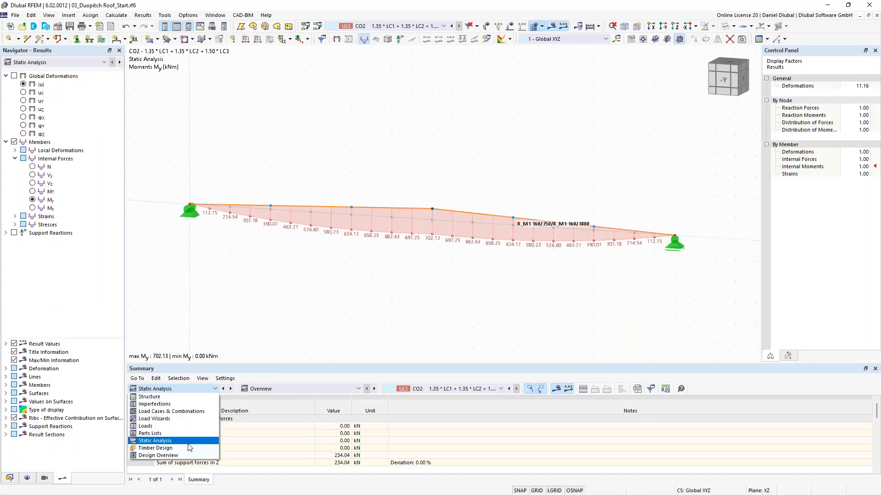
pyautogui.click(188, 445)
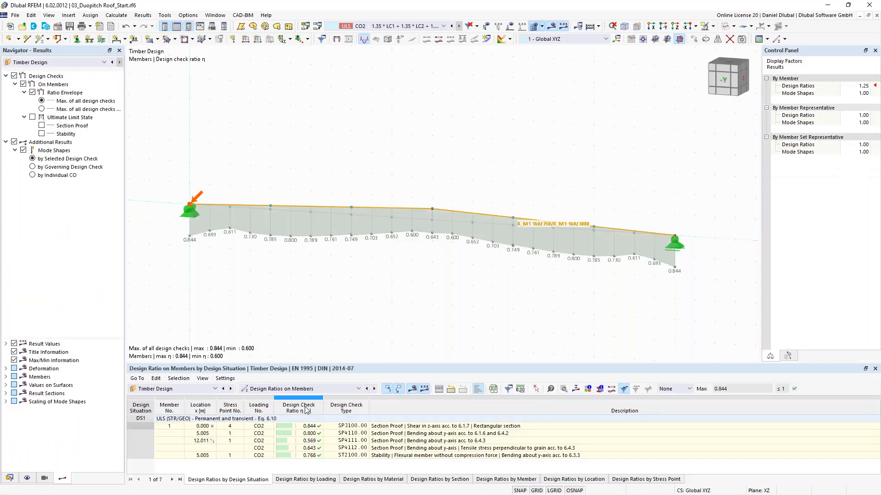
# Examine the SP4110 bending check details again and compare them at member location x = 6.006 m.
pyautogui.doubleClick(371, 433)
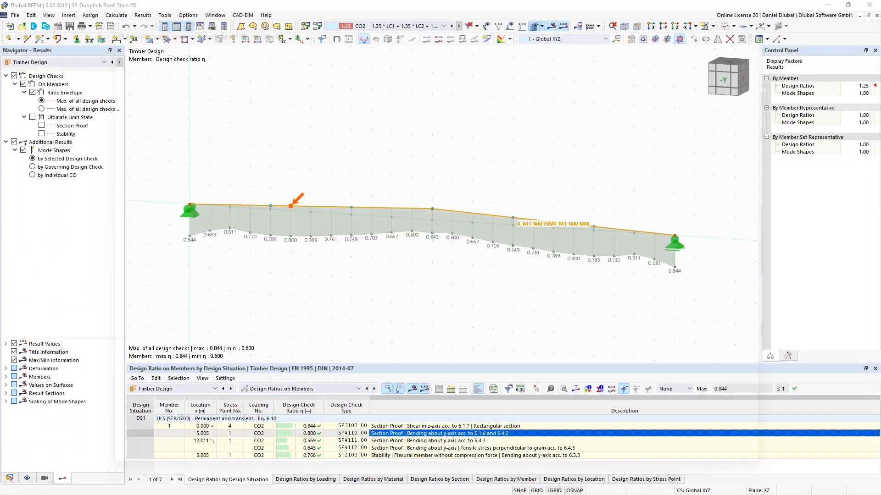
pyautogui.click(118, 168)
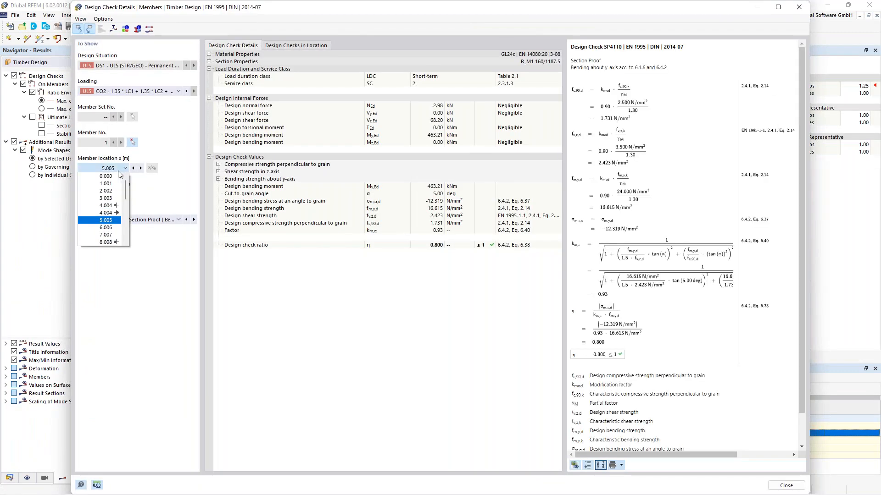
pyautogui.click(109, 227)
pyautogui.click(798, 7)
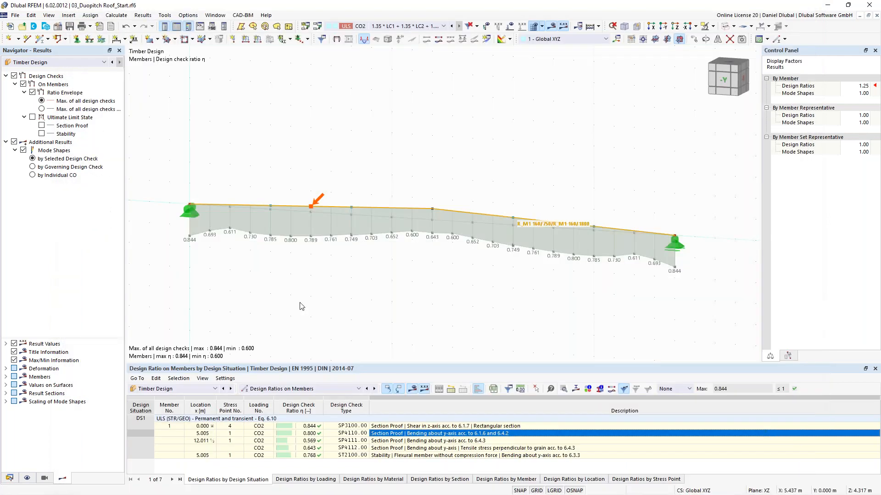
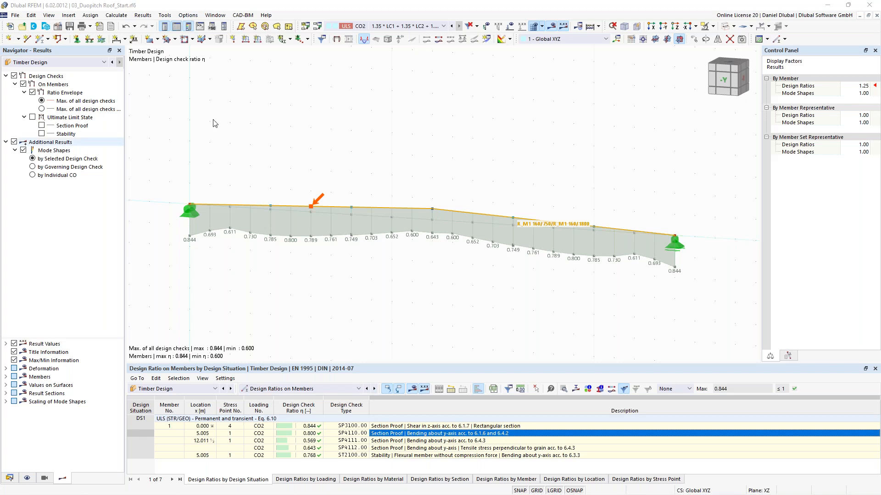
# Switch to the model 04_Timber Truss Beam_ Start.rf6 and review its materials, sections and LC1 - Eigengewicht load entries.
pyautogui.click(219, 17)
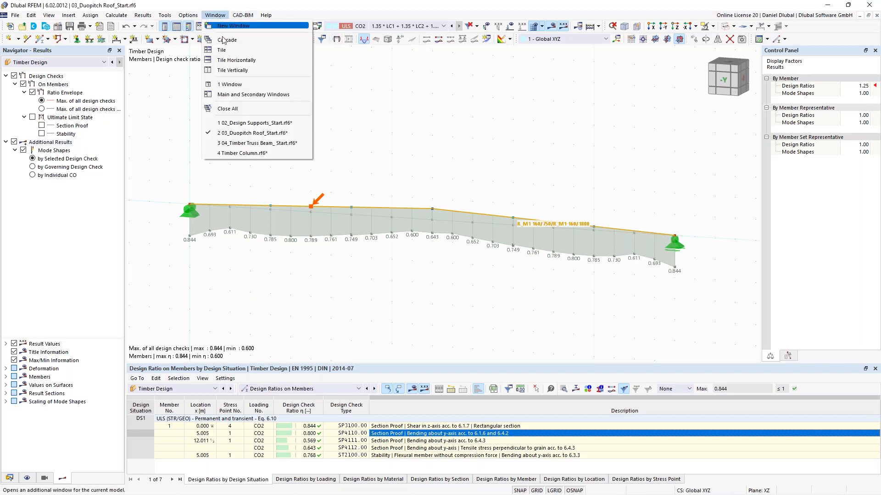
pyautogui.click(237, 143)
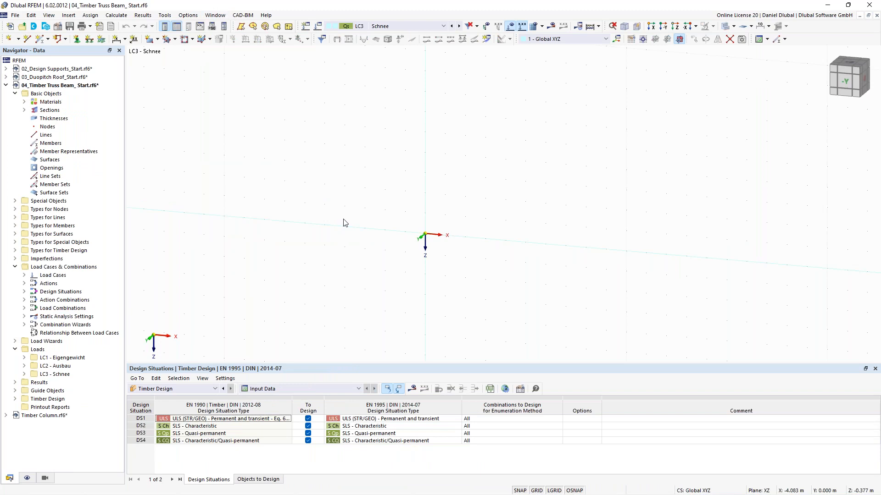
pyautogui.click(25, 101)
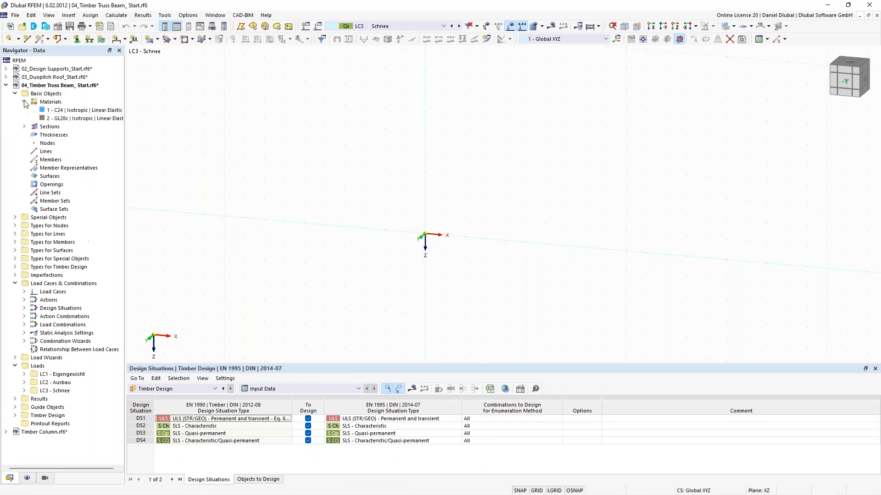
pyautogui.click(24, 127)
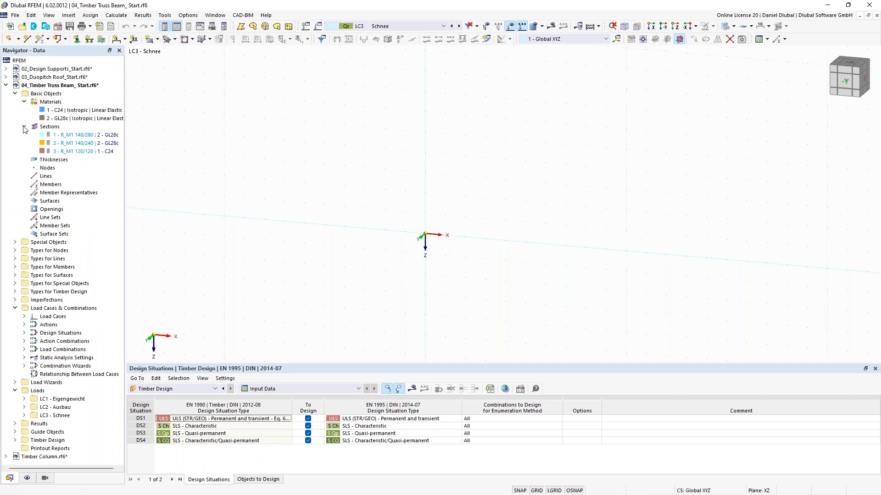
pyautogui.click(24, 399)
pyautogui.click(24, 399)
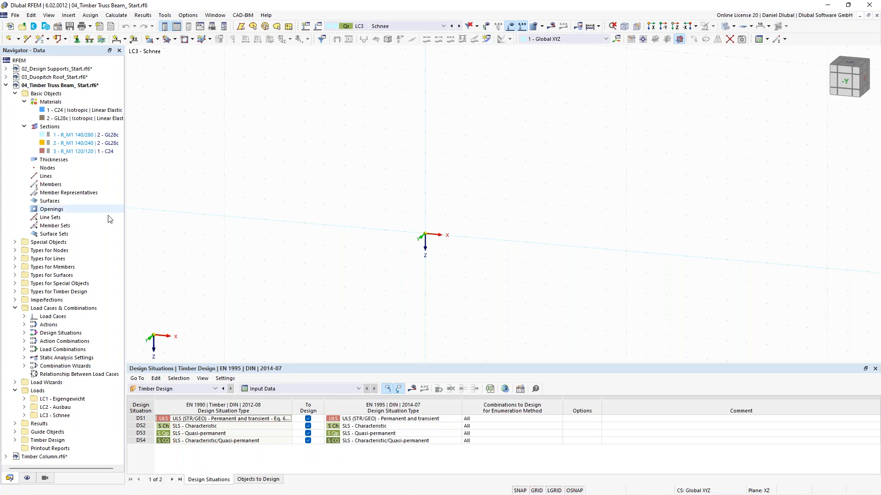
# Review the model's base data, checking the Member Representatives option and which member properties the representatives wizard considers.
pyautogui.moveTo(431, 237); pyautogui.dragTo(390, 227, button='middle')
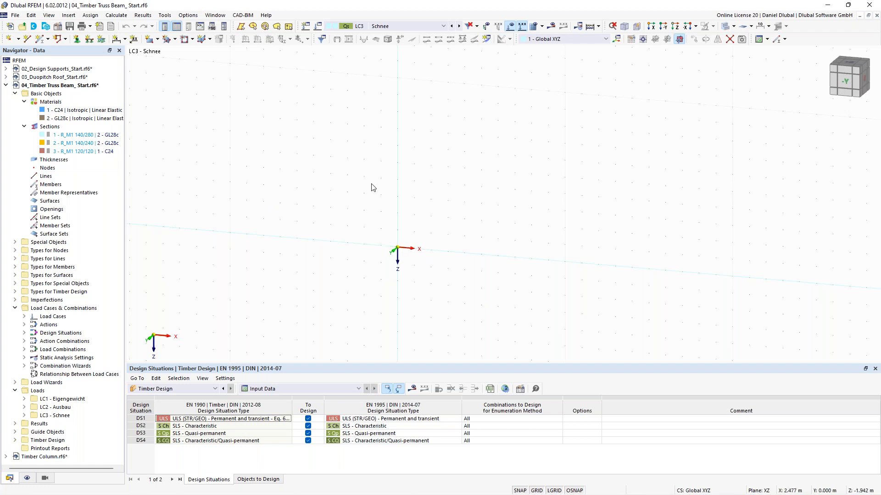
pyautogui.rightClick(75, 87)
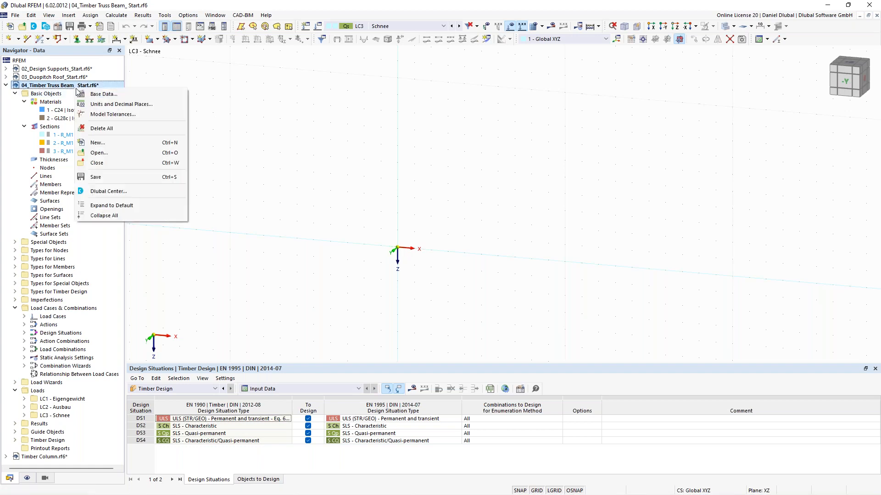
pyautogui.click(94, 94)
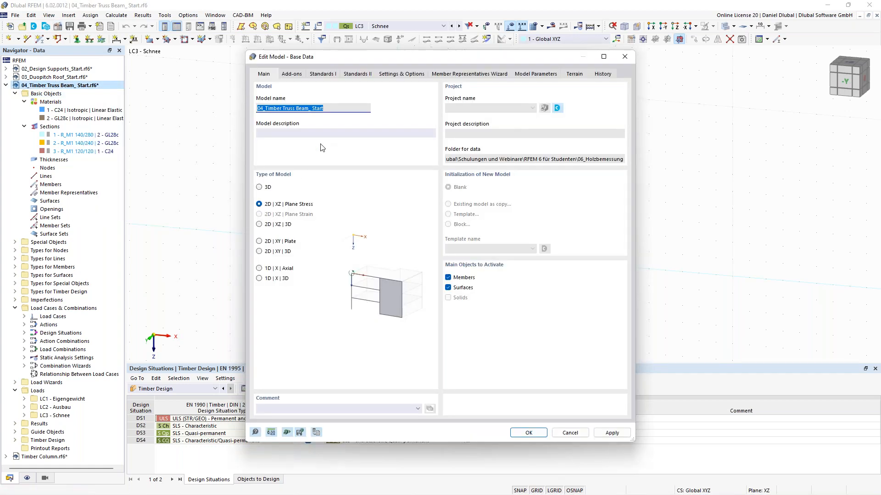
pyautogui.click(380, 76)
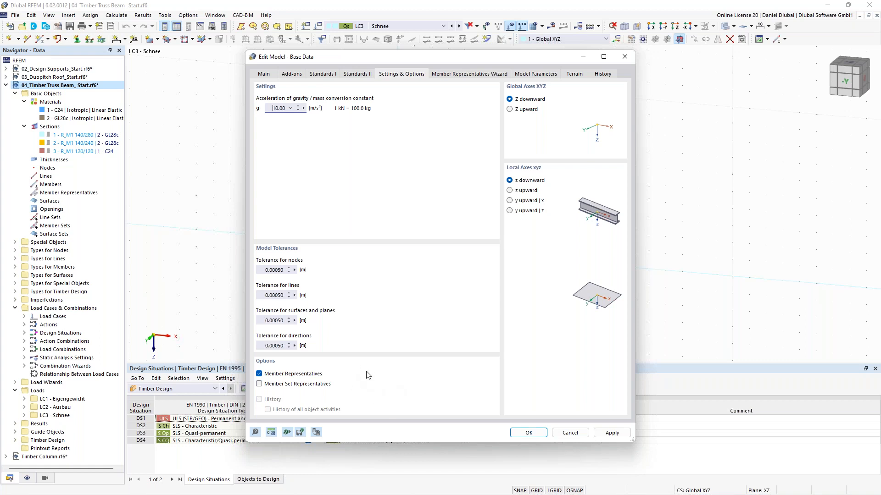
pyautogui.click(442, 82)
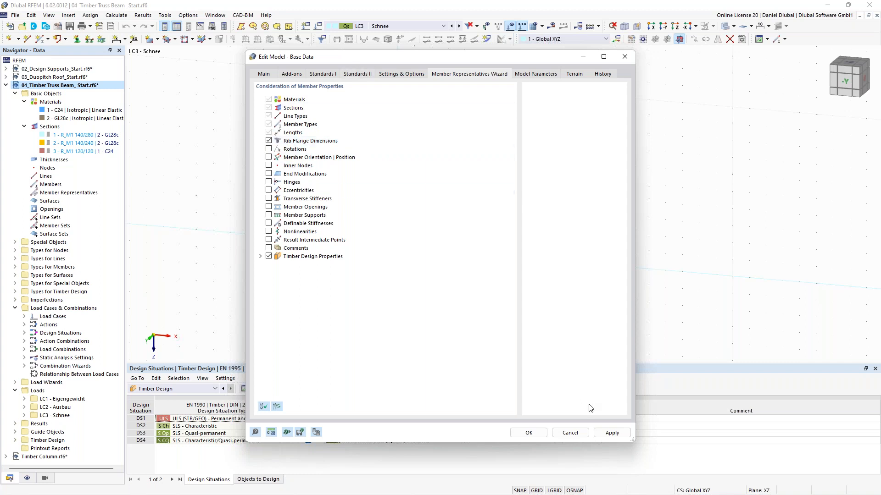
pyautogui.click(529, 433)
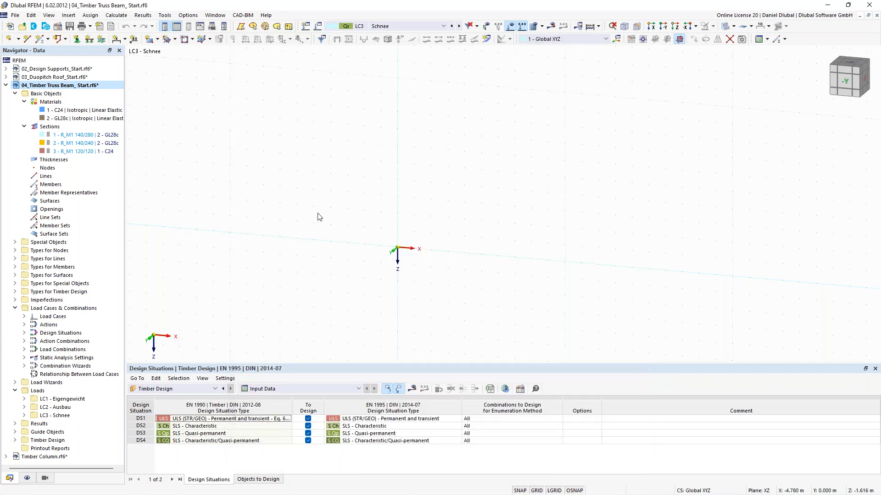
# Create a 14 m long beam member from the origin along X with section 1 - R_M1 140/280 in GL28c.
pyautogui.moveTo(428, 254); pyautogui.dragTo(372, 230, button='middle')
pyautogui.scroll(1, 372, 229)
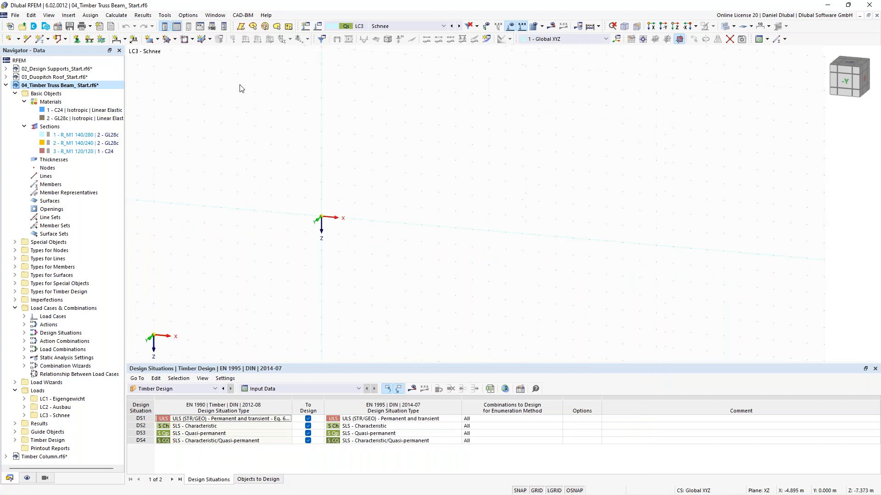
pyautogui.click(39, 40)
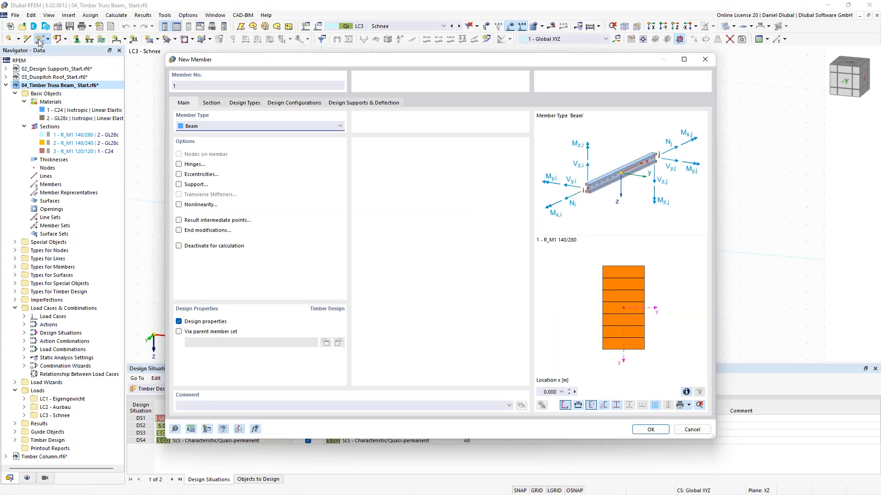
pyautogui.click(210, 106)
pyautogui.click(282, 327)
pyautogui.click(270, 338)
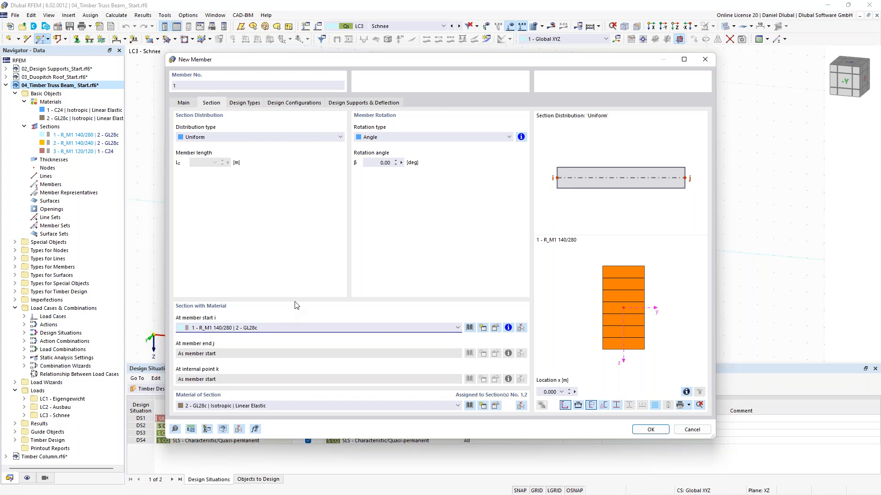
pyautogui.click(184, 105)
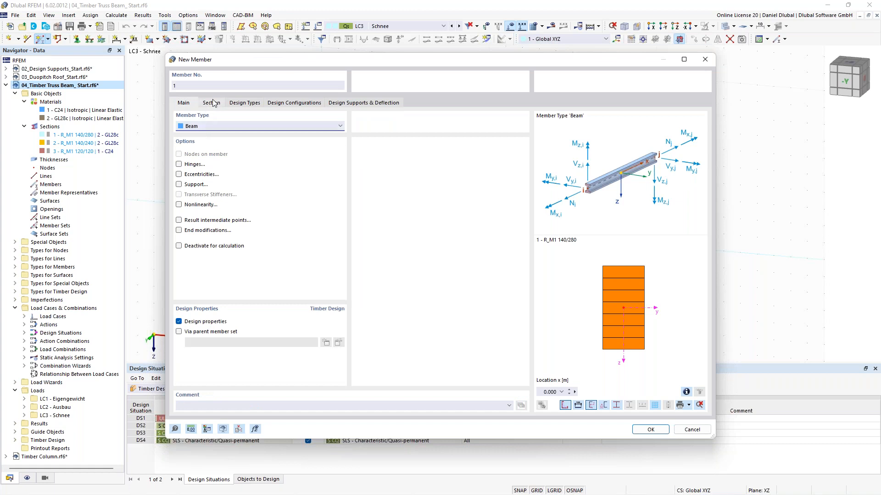
pyautogui.click(650, 430)
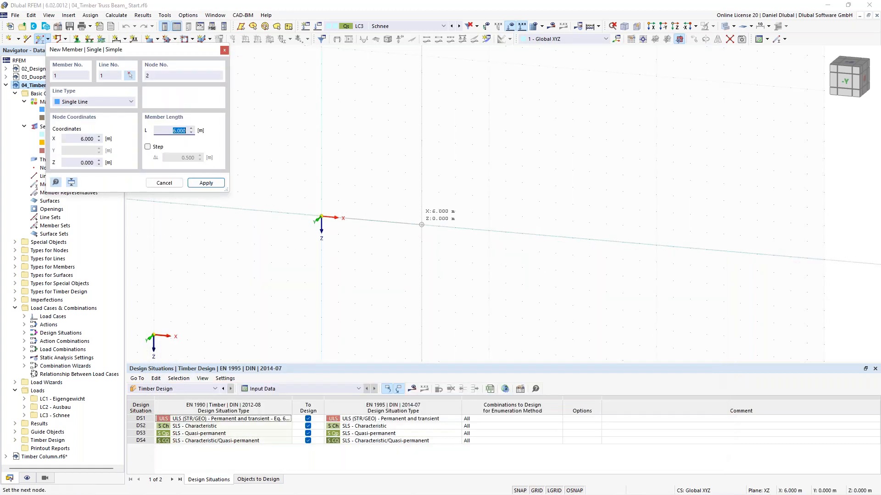
pyautogui.write('1')
pyautogui.write('4')
pyautogui.press('Return')
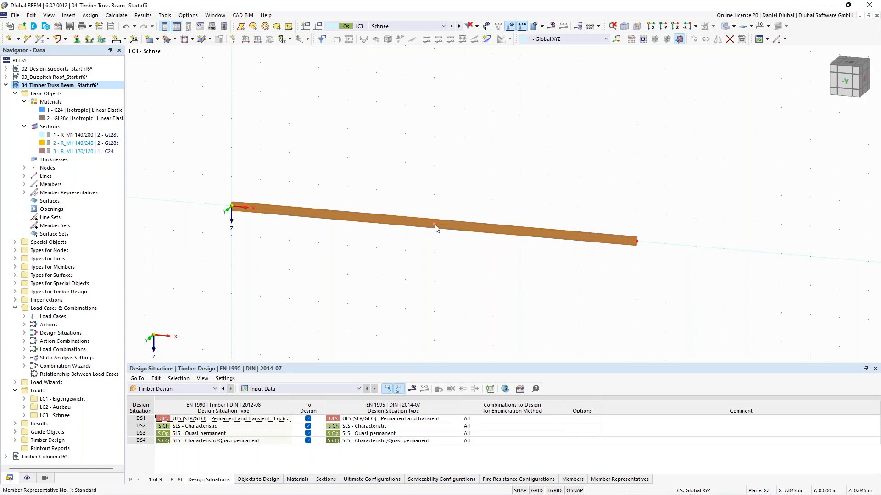
# Check the display setting for Member Representatives among the basic objects of the model.
pyautogui.scroll(-3, 436, 228)
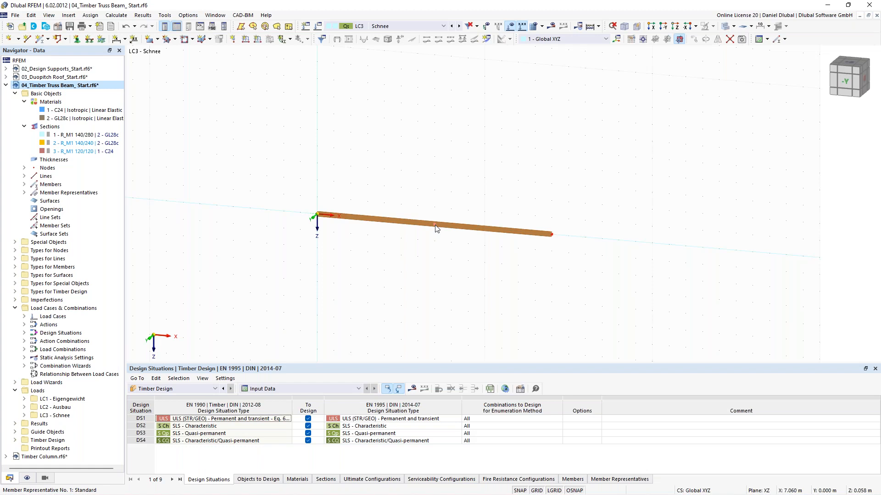
pyautogui.click(27, 478)
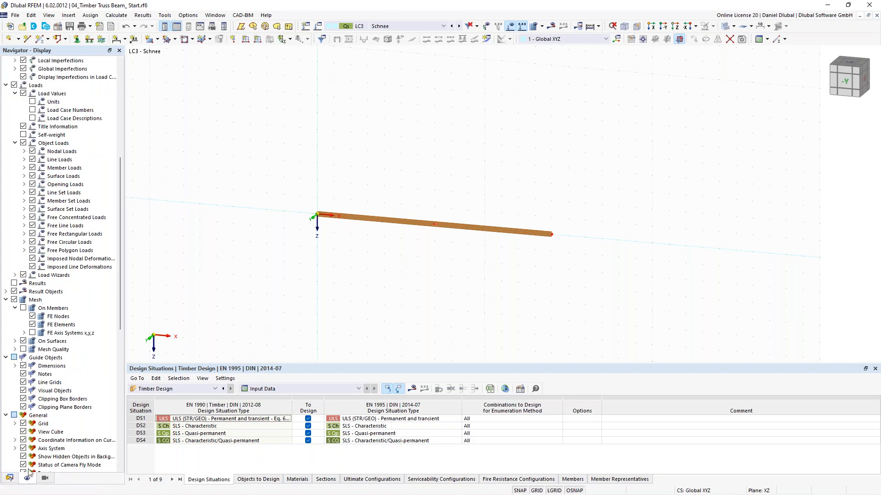
pyautogui.scroll(7, 82, 160)
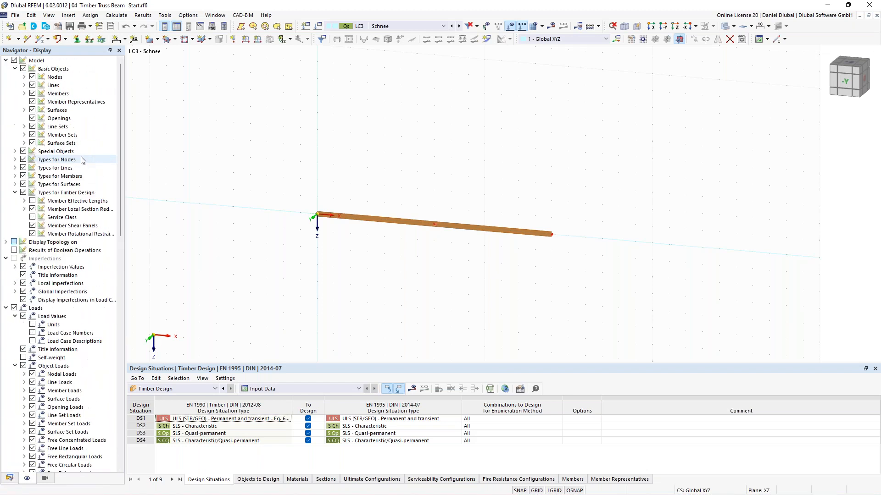
pyautogui.click(32, 102)
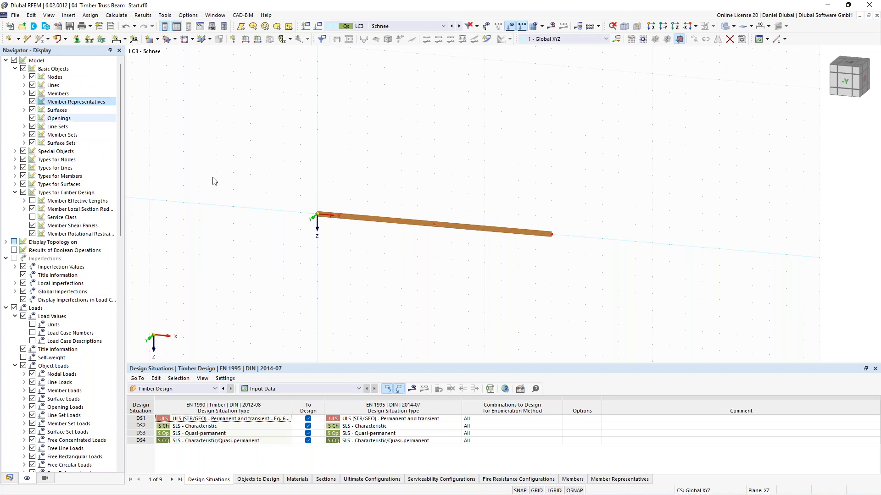
# Divide the beam member into two equal parts using 1 intermediate node.
pyautogui.rightClick(481, 235)
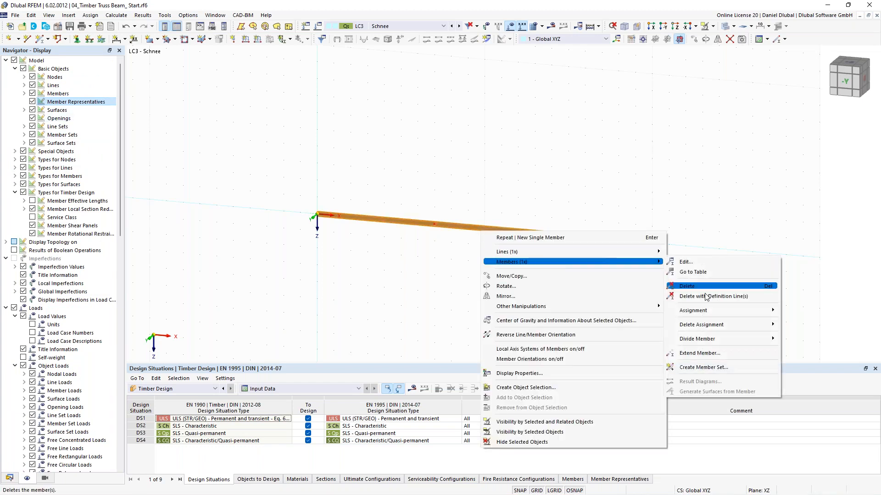
pyautogui.moveTo(730, 341)
pyautogui.click(812, 349)
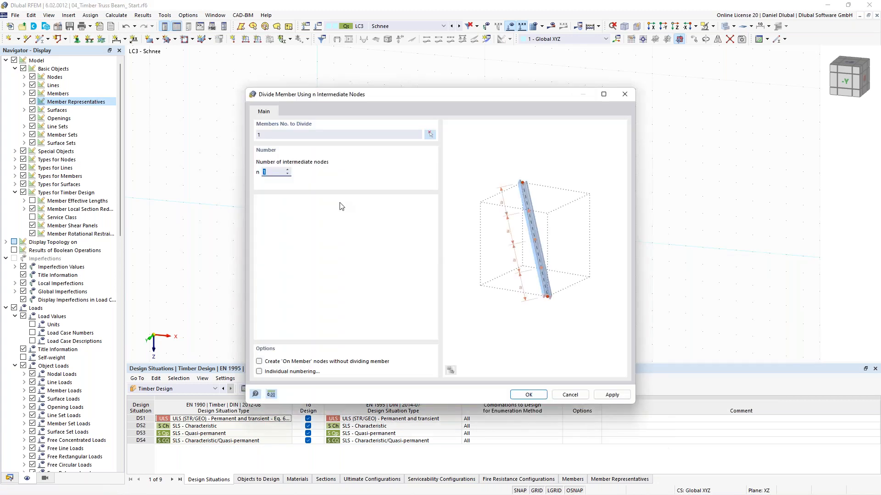
pyautogui.press('Return')
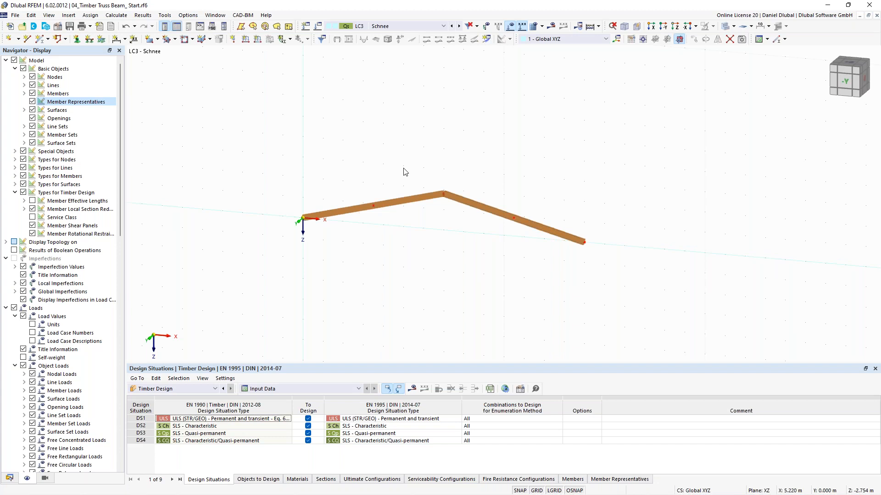
pyautogui.scroll(1, 406, 172)
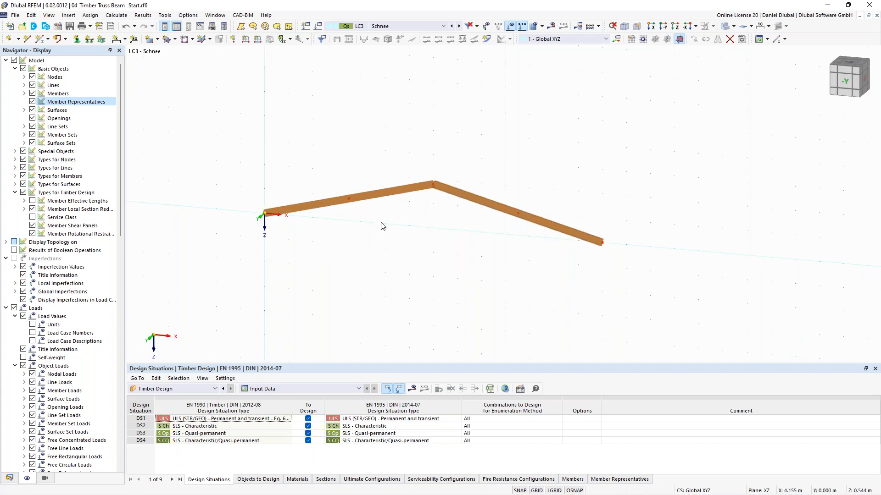
# Review the properties of inclined member 1 and the hinge assigned at its end j.
pyautogui.doubleClick(417, 183)
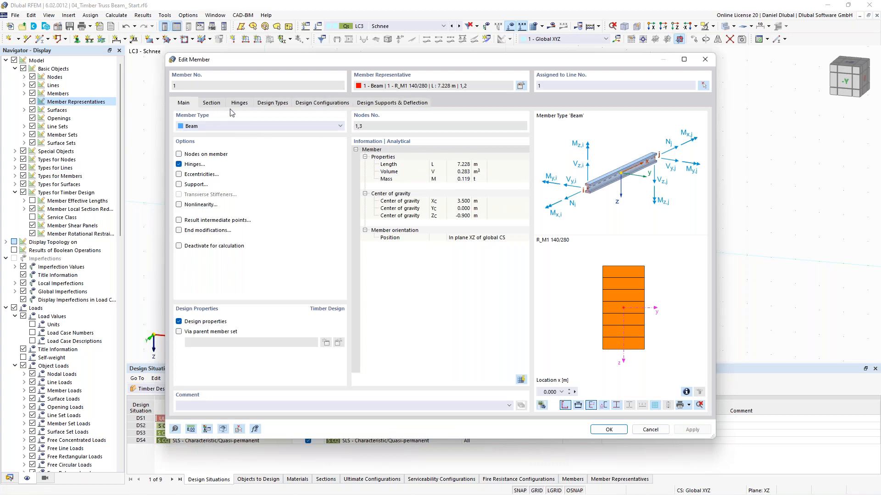
pyautogui.moveTo(380, 61); pyautogui.dragTo(339, 286)
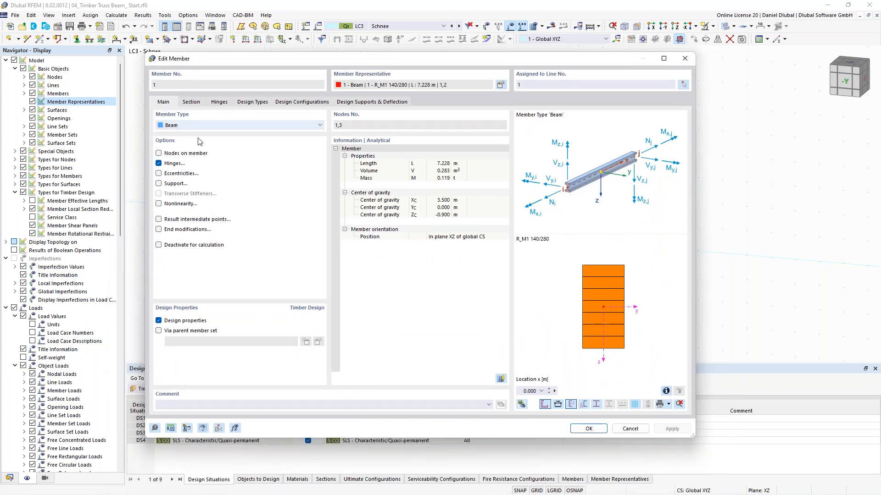
pyautogui.click(219, 102)
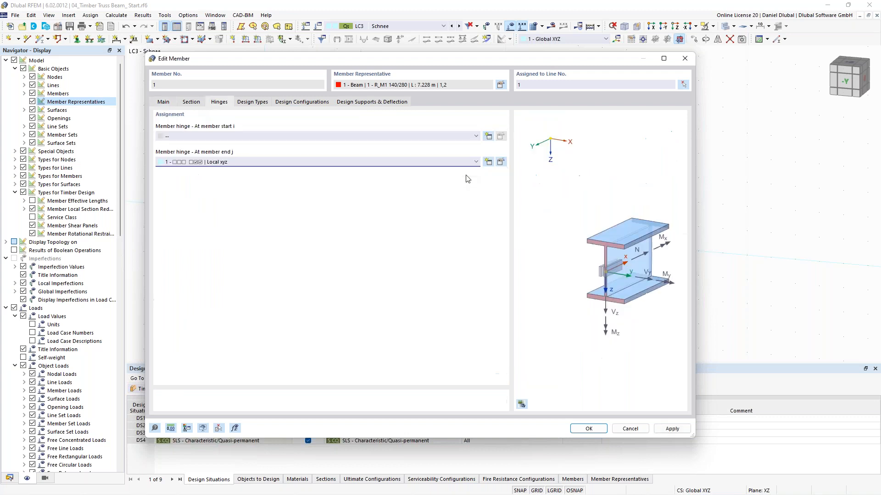
pyautogui.click(590, 429)
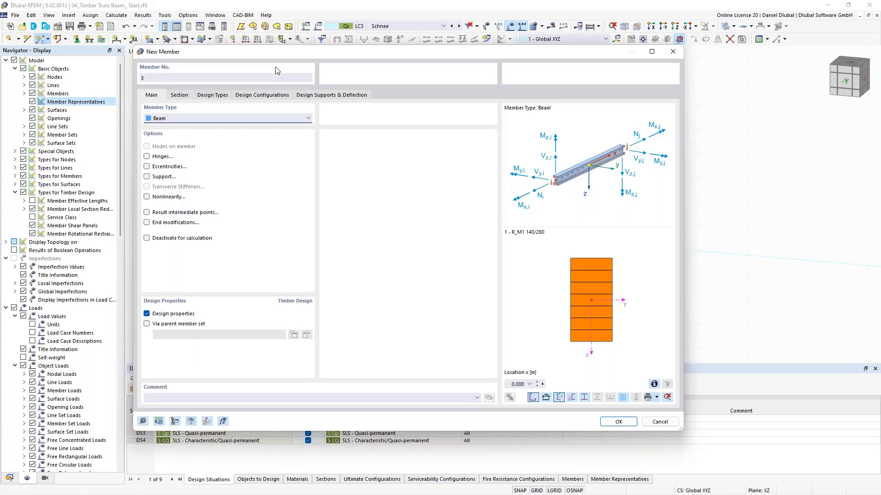
# Create the bottom chord as a Truss member with section 2 - R_M1 140/240 between the outer end nodes of the rafters.
pyautogui.click(179, 96)
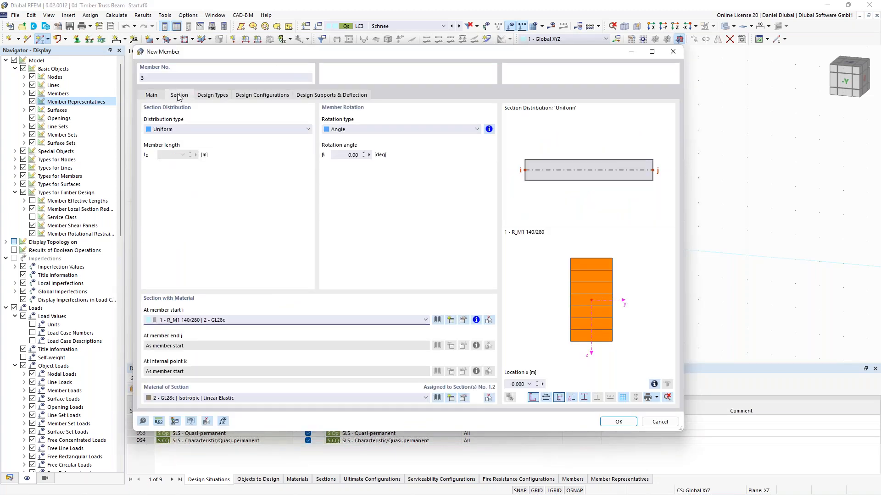
pyautogui.click(239, 320)
pyautogui.click(235, 336)
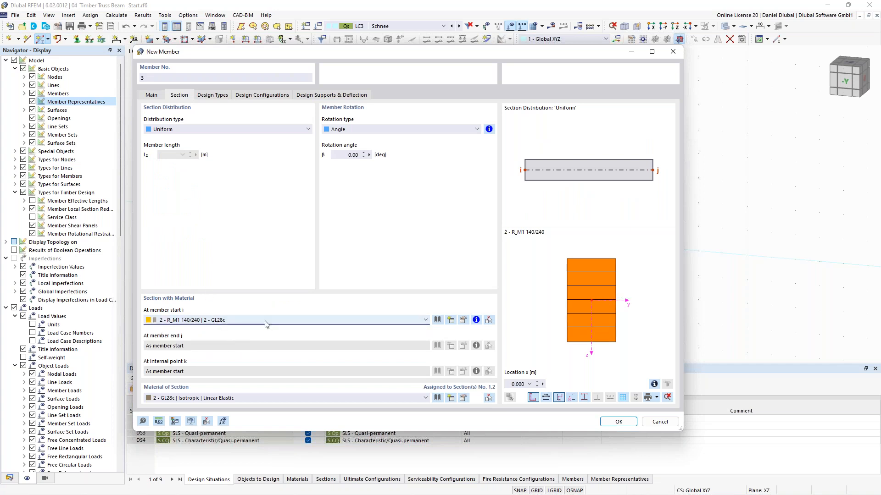
pyautogui.click(151, 95)
pyautogui.click(177, 120)
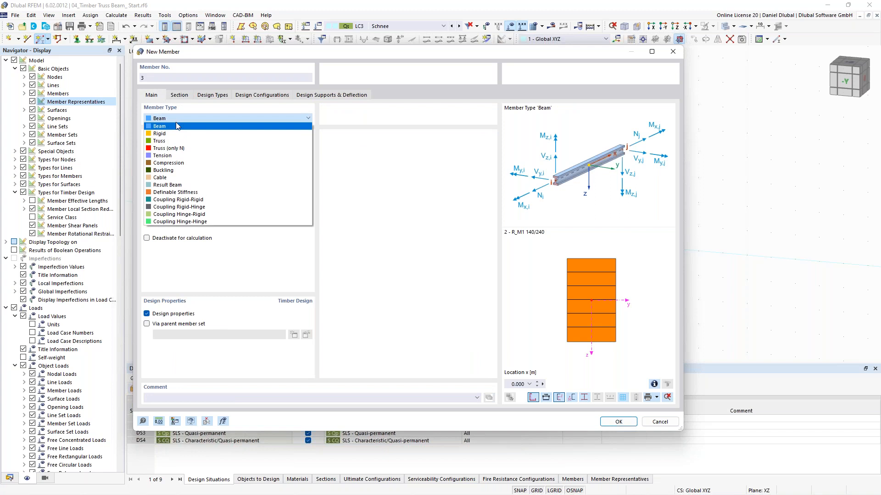
pyautogui.click(175, 146)
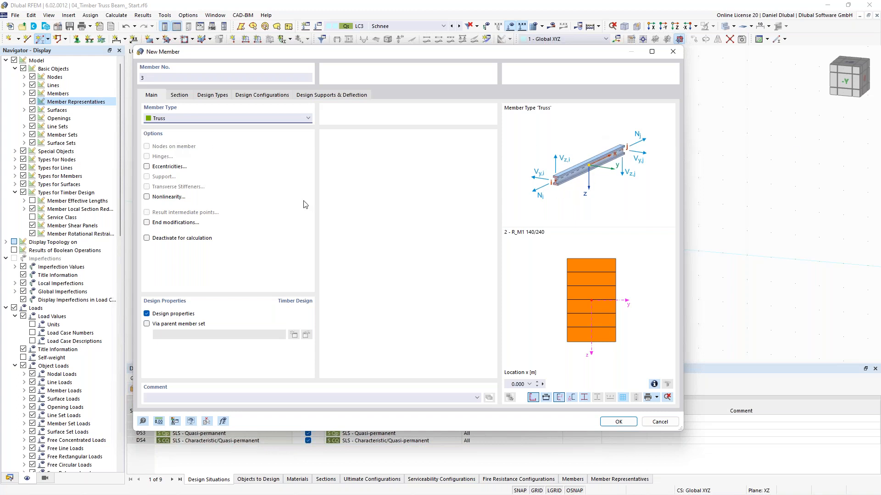
pyautogui.click(626, 424)
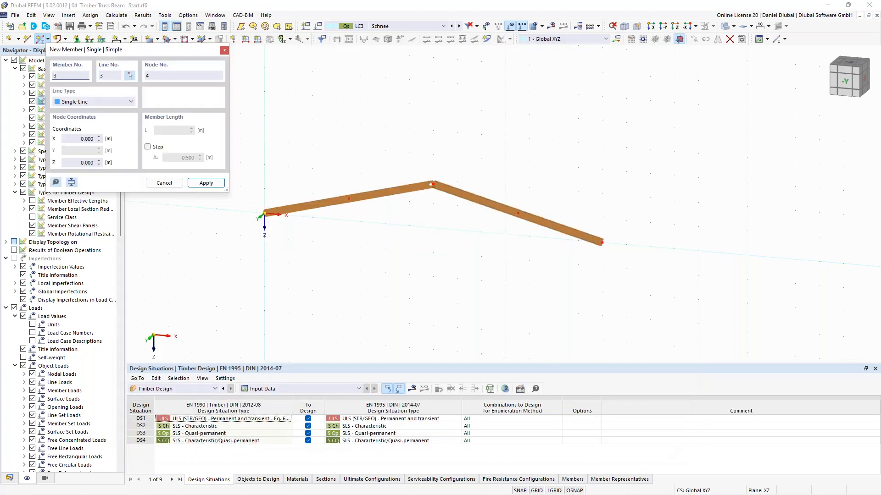
pyautogui.click(265, 214)
pyautogui.click(601, 242)
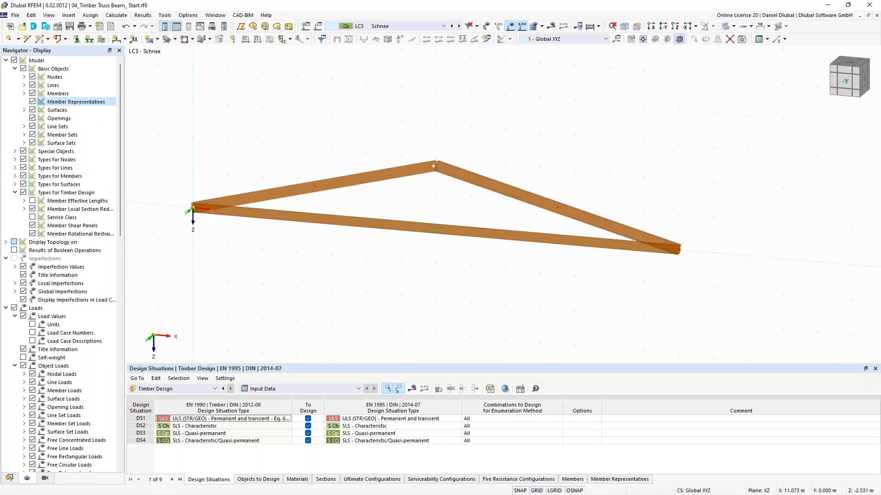
# Place 2 intermediate nodes on each of members 1-3 as 'On Member' nodes without dividing the members.
pyautogui.scroll(-1, 577, 153)
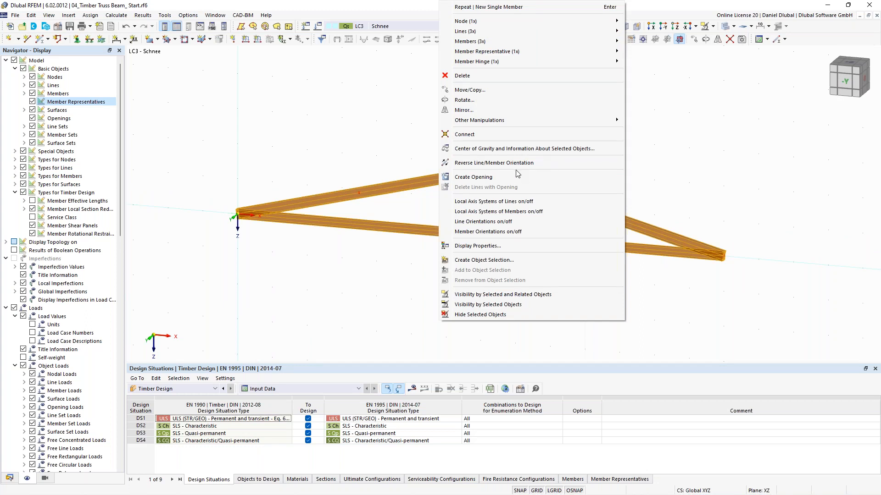
pyautogui.moveTo(571, 120)
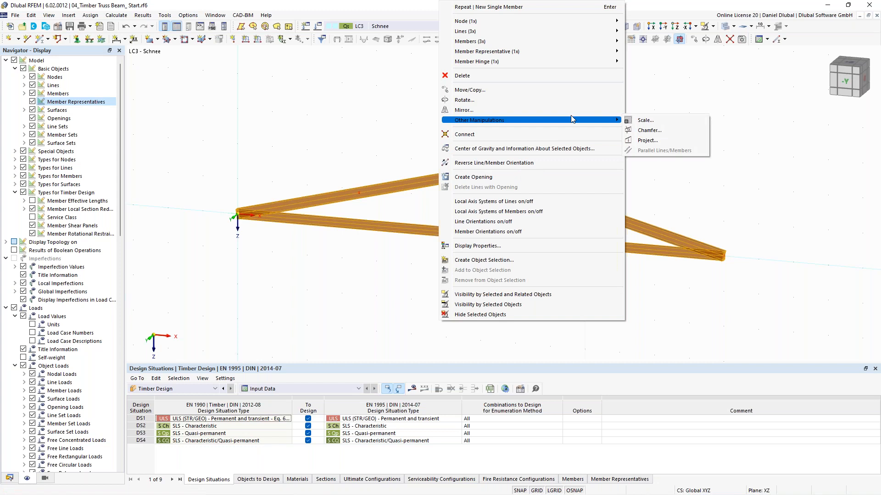
pyautogui.moveTo(590, 41)
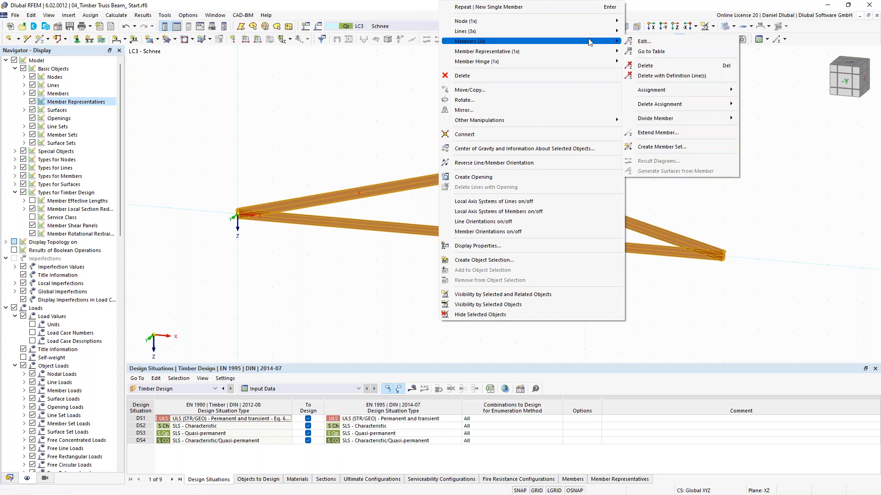
pyautogui.moveTo(700, 116)
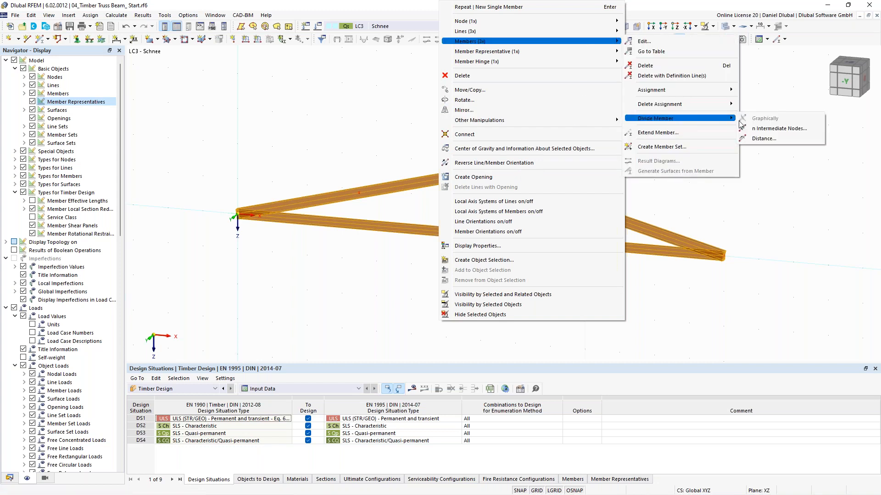
pyautogui.click(768, 130)
pyautogui.write('2')
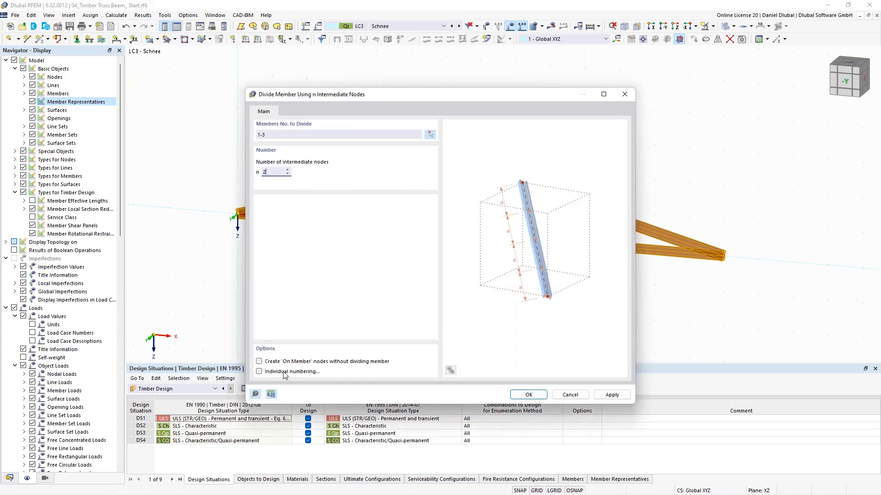
pyautogui.click(271, 363)
pyautogui.click(528, 394)
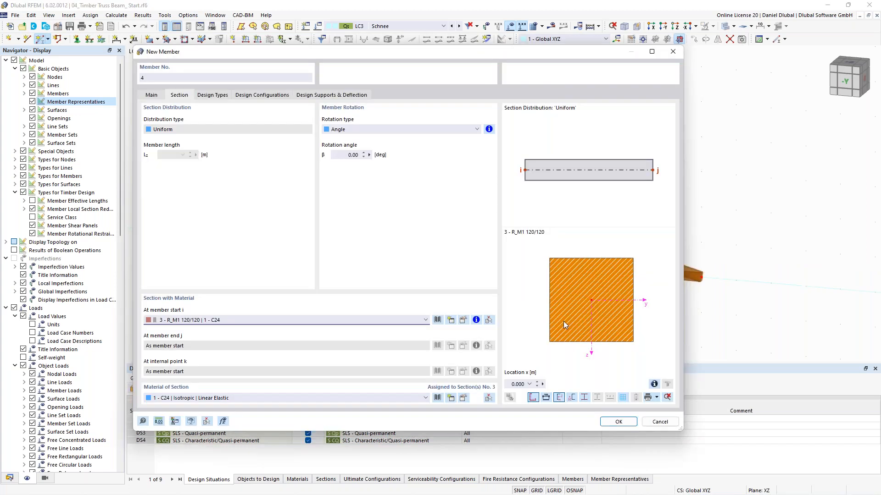
# Model the web diagonals and posts with section 3 - R_M1 120/120 | 1 - C24 between the chord and rafter nodes.
pyautogui.click(617, 421)
pyautogui.click(295, 220)
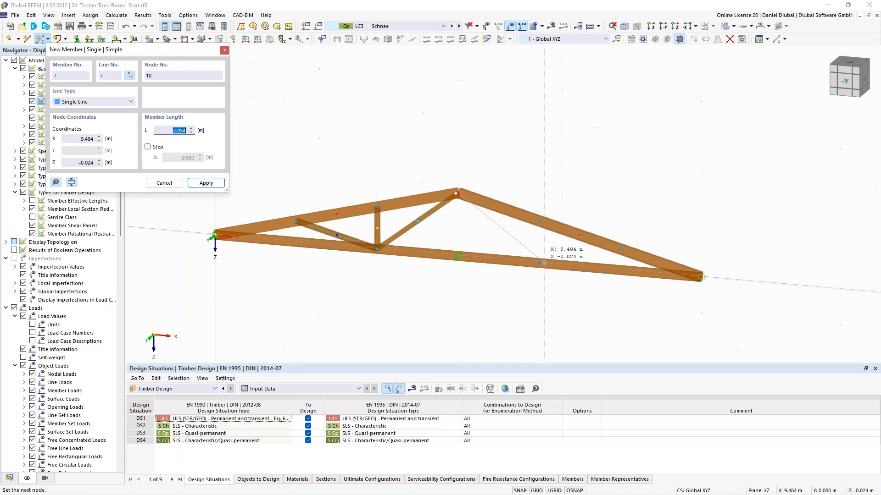
pyautogui.click(540, 263)
pyautogui.click(540, 222)
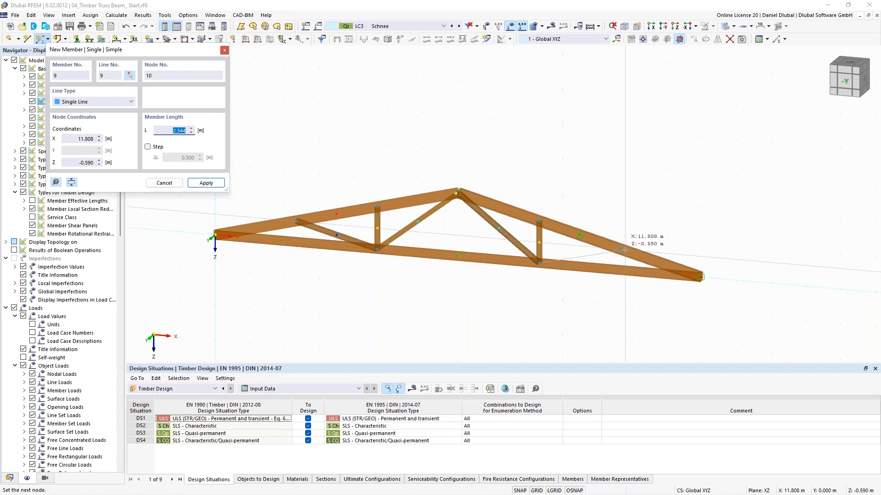
pyautogui.click(621, 250)
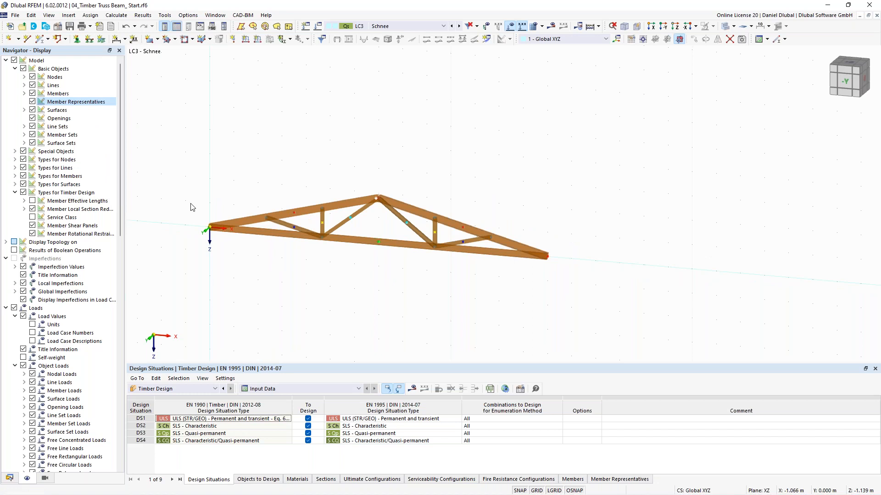
# Assign nodal supports to both outer ends of the truss and check the self-weight settings of load case LC1 - Eigengewicht.
pyautogui.click(374, 221)
pyautogui.click(369, 26)
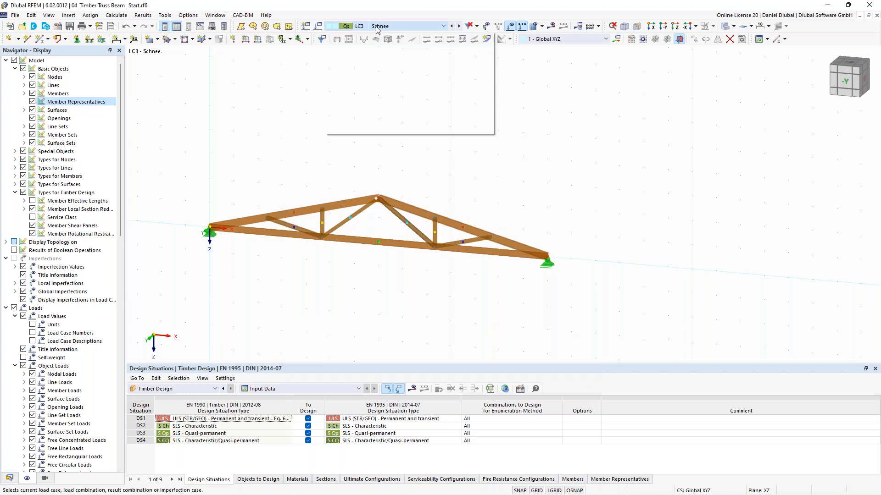
pyautogui.click(369, 36)
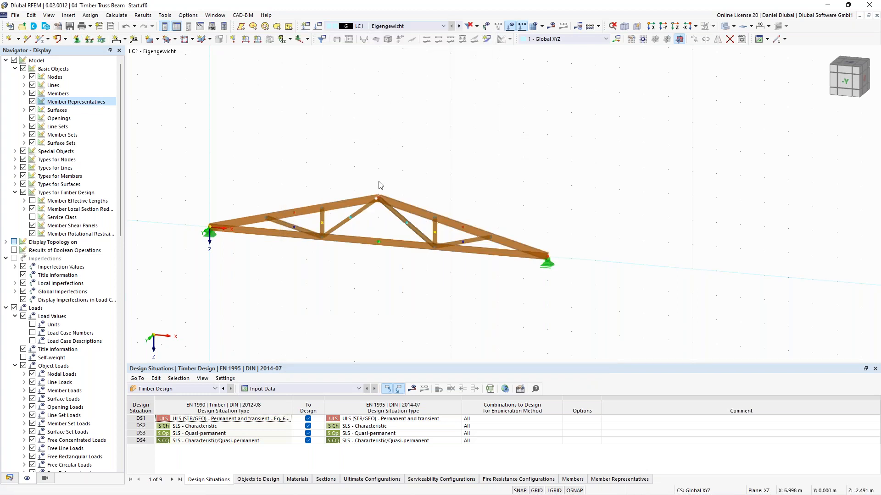
pyautogui.moveTo(361, 174); pyautogui.dragTo(442, 167, button='middle')
pyautogui.scroll(1, 387, 175)
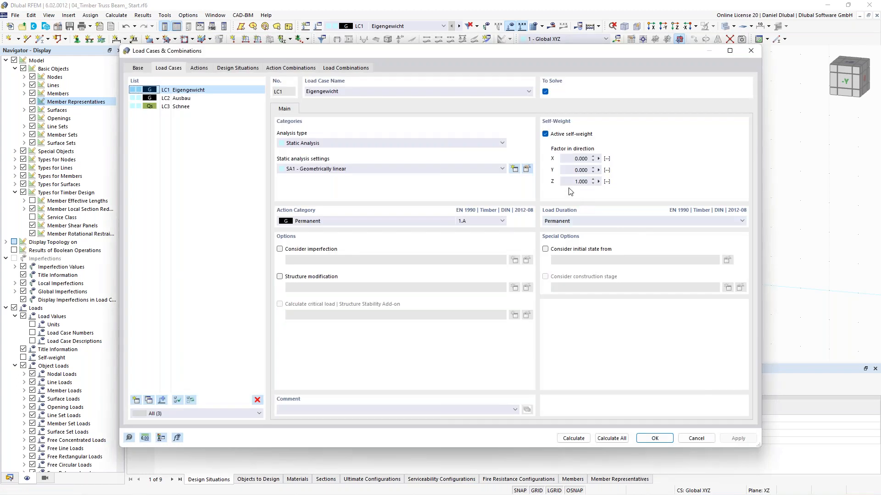
# Check load case LC2 - Ausbau and apply a uniform 3 kN/m force in global direction ZL to members 1,2 in it.
pyautogui.click(177, 98)
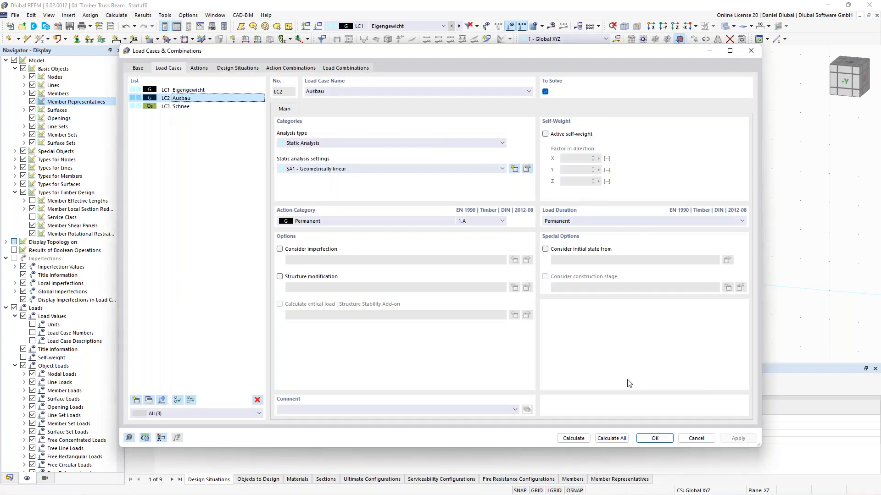
pyautogui.click(654, 438)
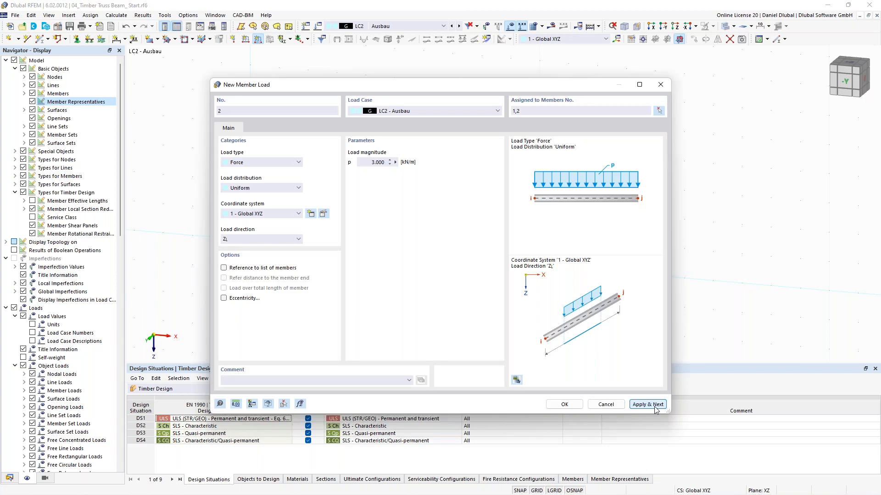
pyautogui.click(656, 406)
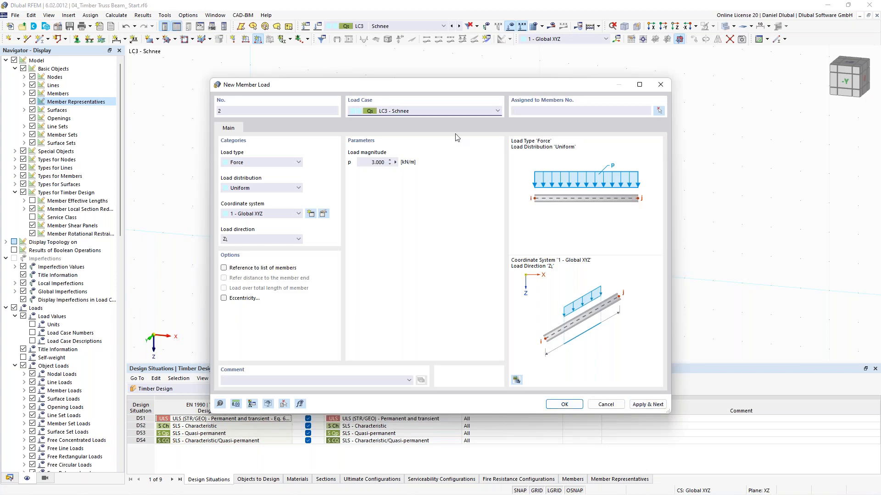
# Apply a uniform 3.5 kN/m force to members 1,2 in load case LC3 - Schnee, acting in the projected global direction ZP.
pyautogui.doubleClick(376, 162)
pyautogui.write('3,5')
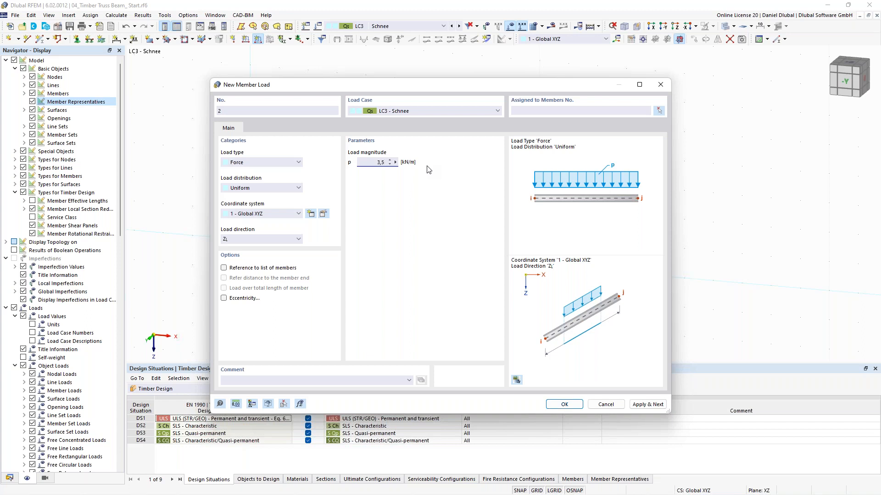
pyautogui.click(659, 113)
pyautogui.click(441, 209)
pyautogui.click(637, 271)
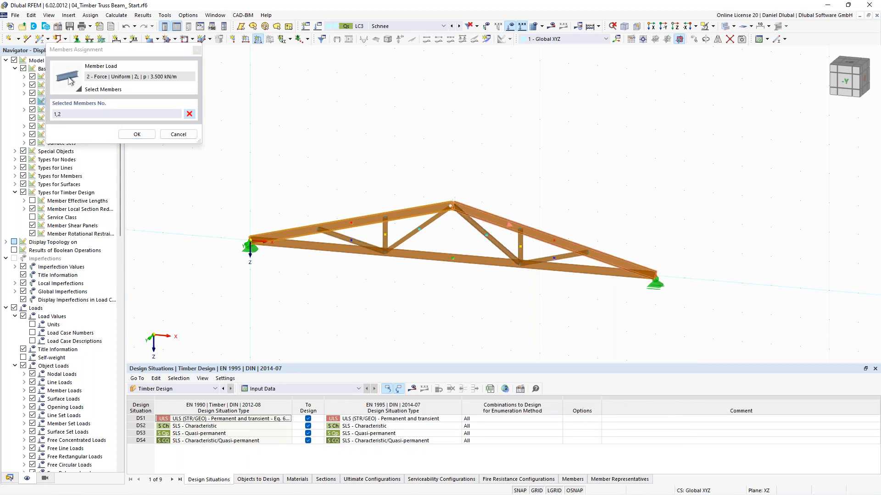
pyautogui.click(137, 134)
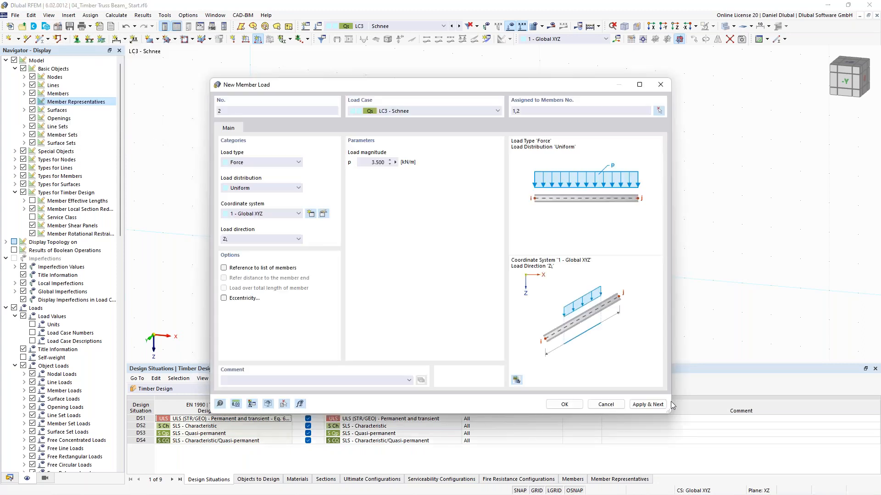
pyautogui.click(565, 404)
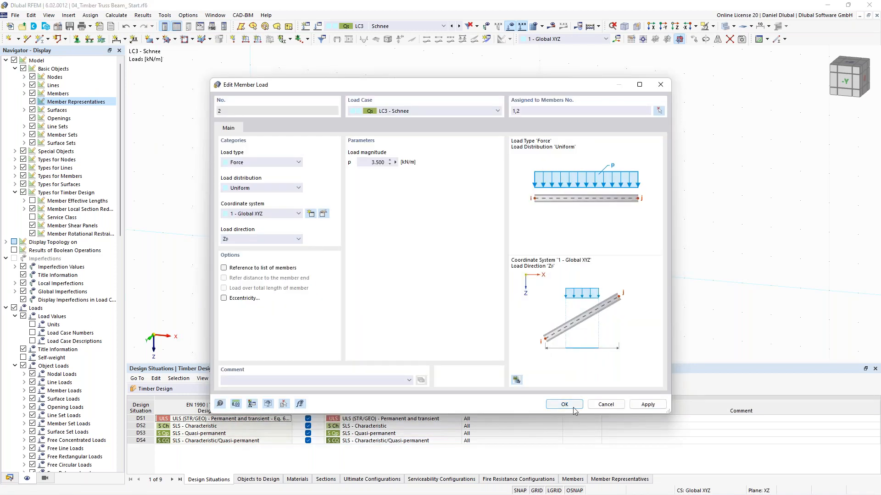
pyautogui.click(573, 407)
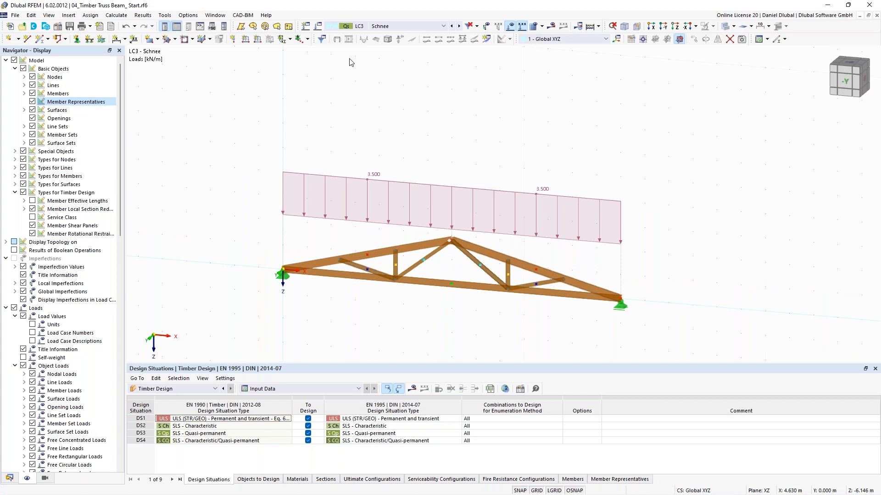
# Assign combination wizard 2 - Load combinations | SA1 - Geometrically linear to all design situations DS1-4.
pyautogui.click(305, 26)
pyautogui.click(188, 100)
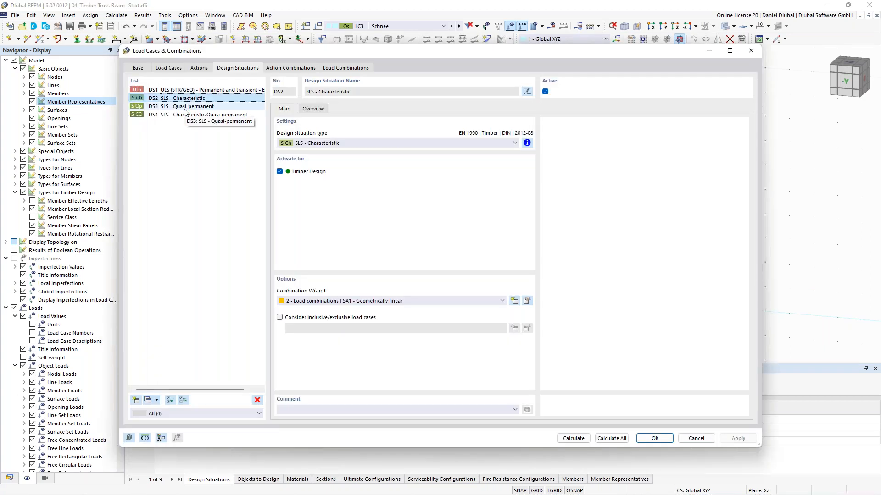
pyautogui.click(185, 110)
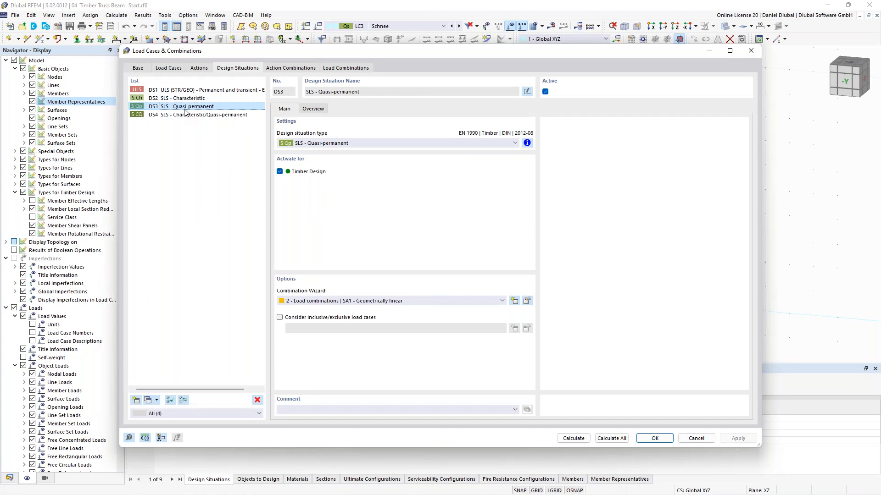
pyautogui.hotkey('ctrl', 'a')
pyautogui.click(354, 302)
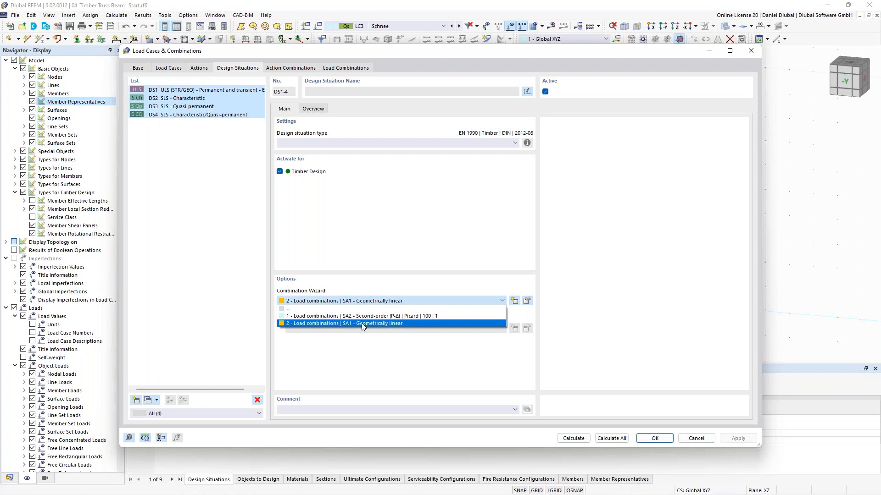
pyautogui.click(362, 323)
# Review the generated load combinations, including CO2 and CO3, and close the load case and combination settings.
pyautogui.click(295, 69)
pyautogui.click(345, 68)
pyautogui.click(201, 98)
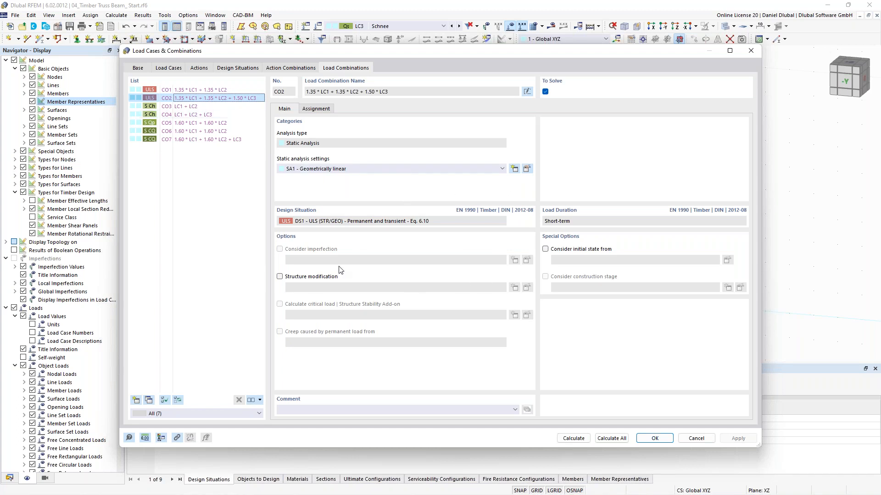
pyautogui.click(205, 107)
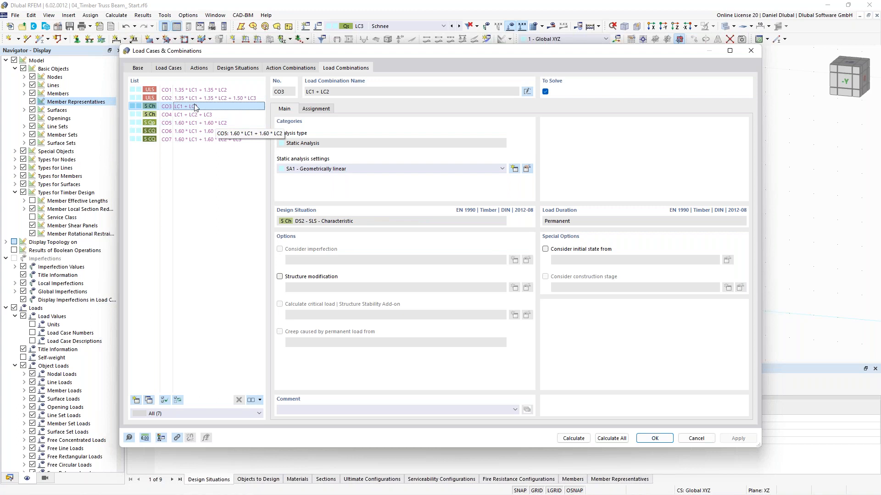
pyautogui.click(751, 50)
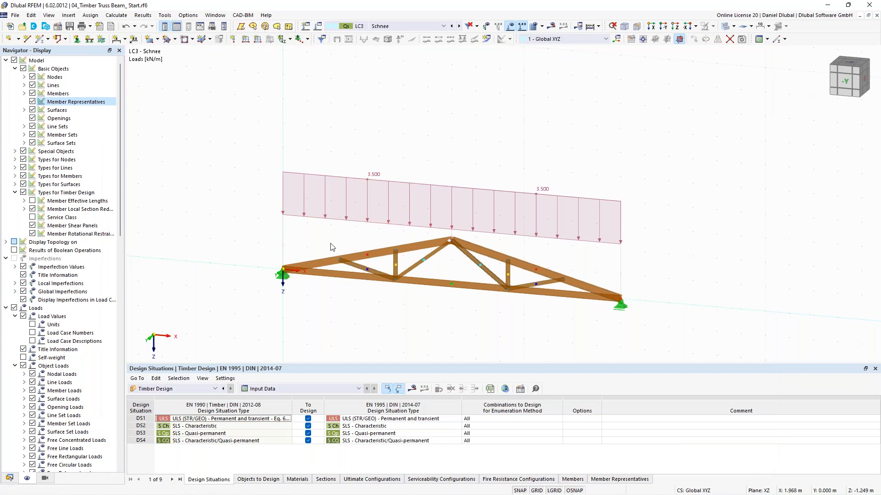
# Open the design types of member representative 1 - Beam and start a new effective lengths definition at its nodal supports and length factors.
pyautogui.scroll(2, 330, 246)
pyautogui.moveTo(316, 225); pyautogui.dragTo(276, 188, button='middle')
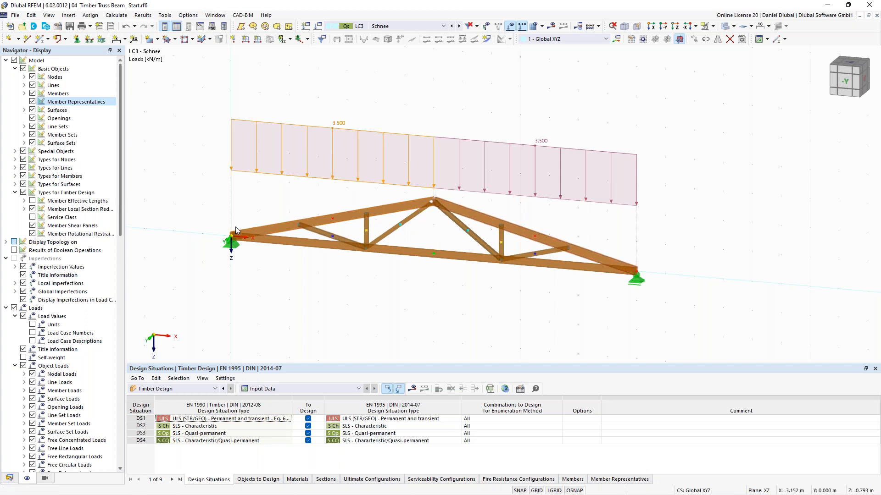
pyautogui.moveTo(225, 196); pyautogui.dragTo(231, 201, button='middle')
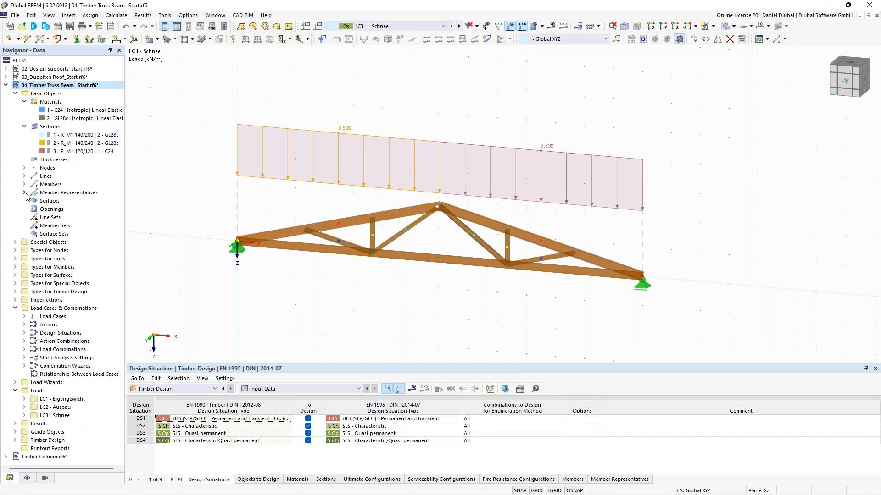
pyautogui.click(25, 193)
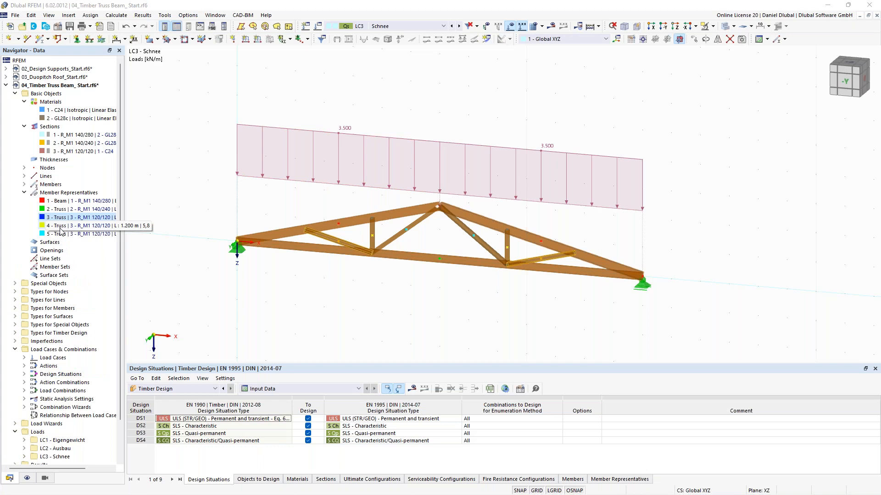
pyautogui.doubleClick(60, 201)
pyautogui.click(289, 67)
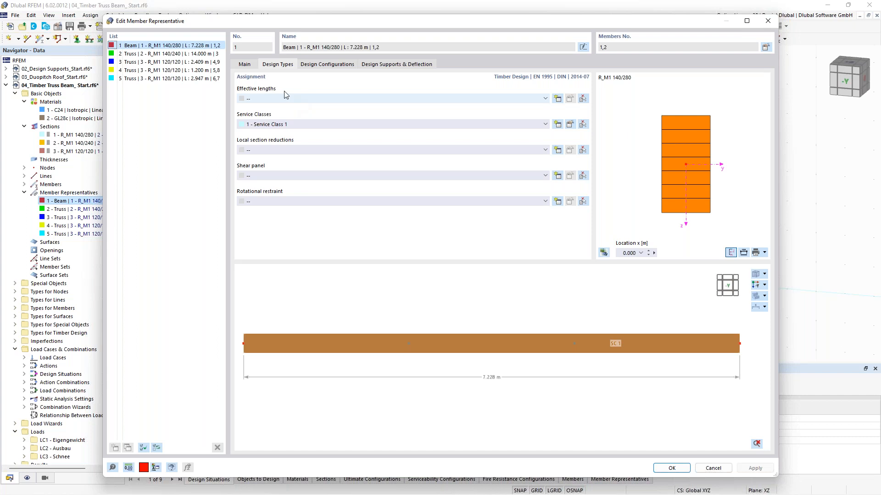
pyautogui.click(358, 54)
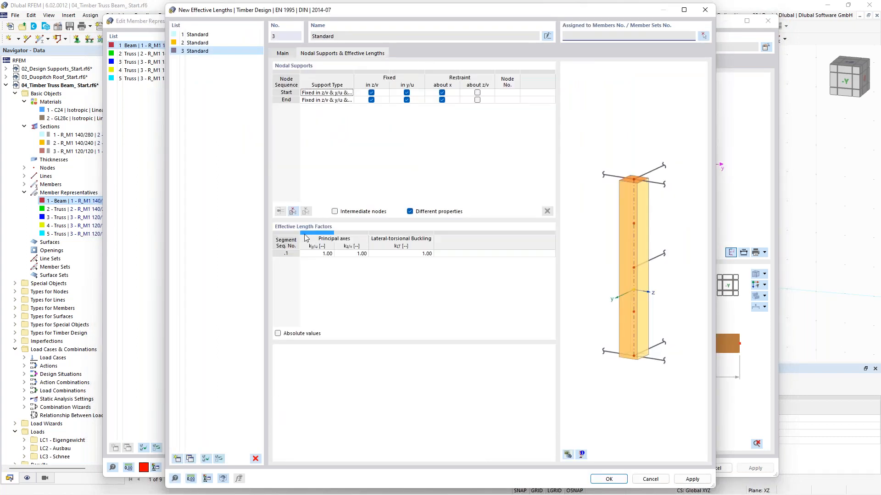
# Set the effective length factors to 7.00 for ky/u, 2.58 for kz/v and 2.58 for kLT, and accept the definition for the beam.
pyautogui.click(320, 255)
pyautogui.write('7')
pyautogui.press('Return')
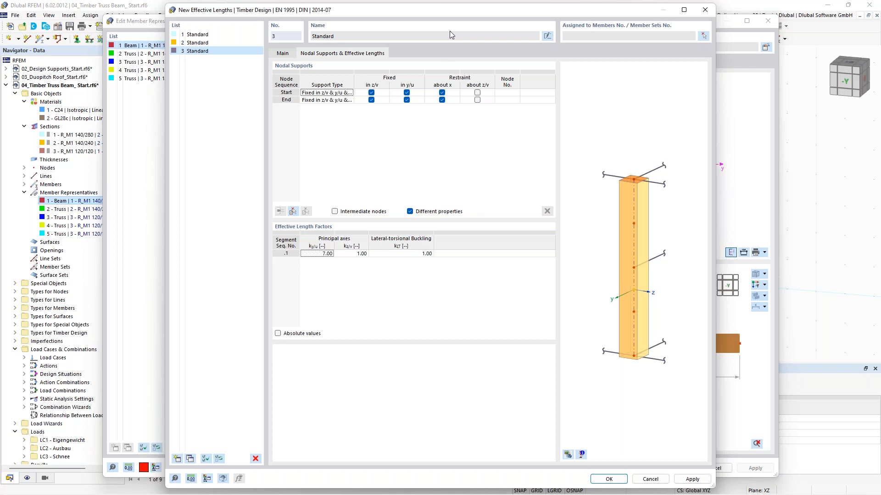
pyautogui.click(353, 254)
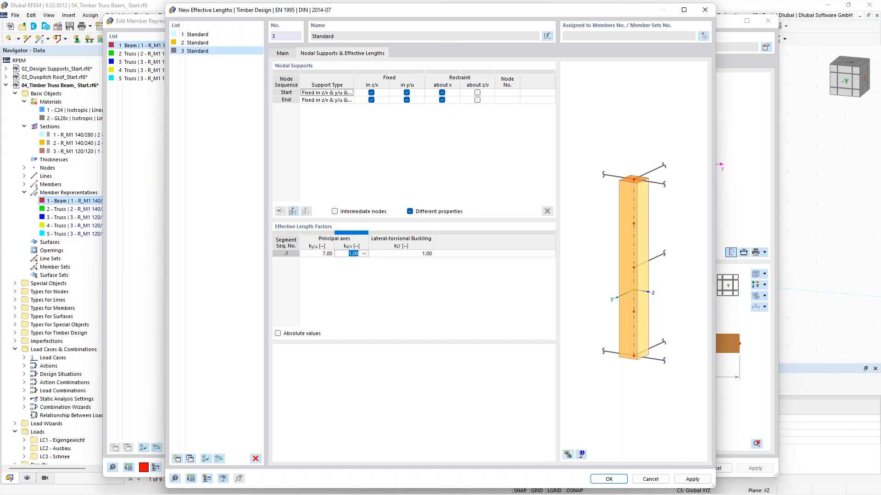
pyautogui.write('2,')
pyautogui.write('58')
pyautogui.press('Return')
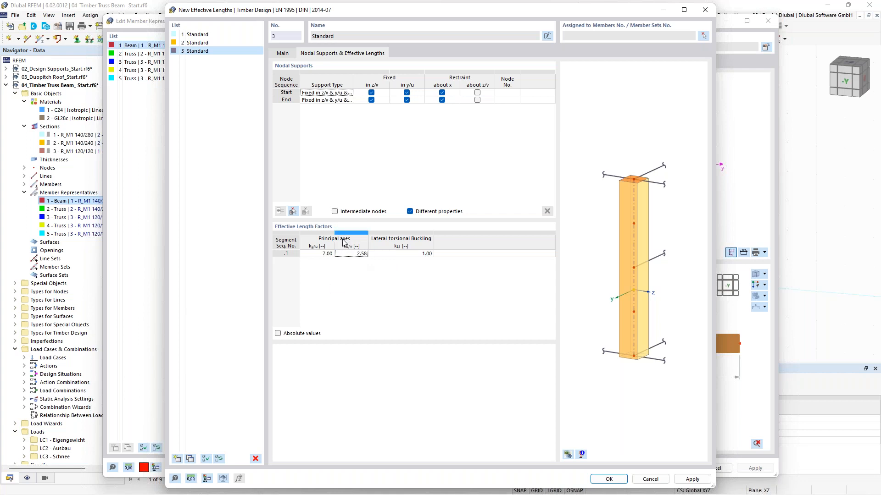
pyautogui.click(426, 255)
pyautogui.write('2,58')
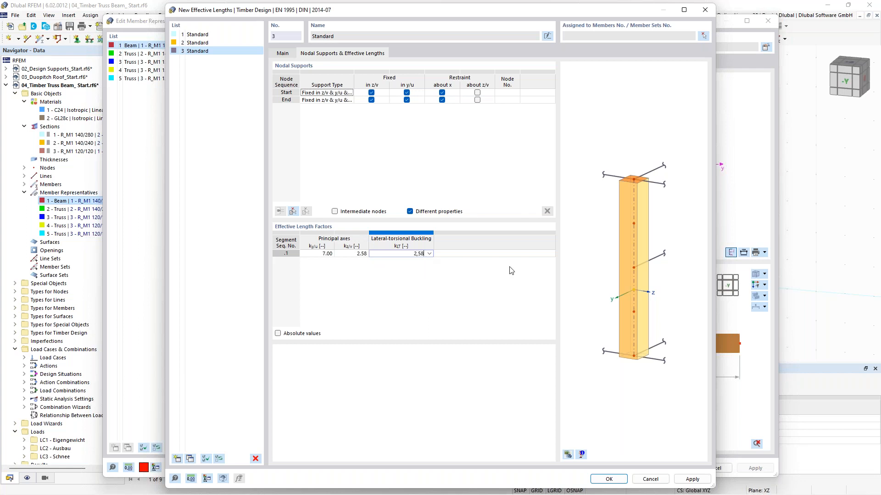
pyautogui.click(612, 482)
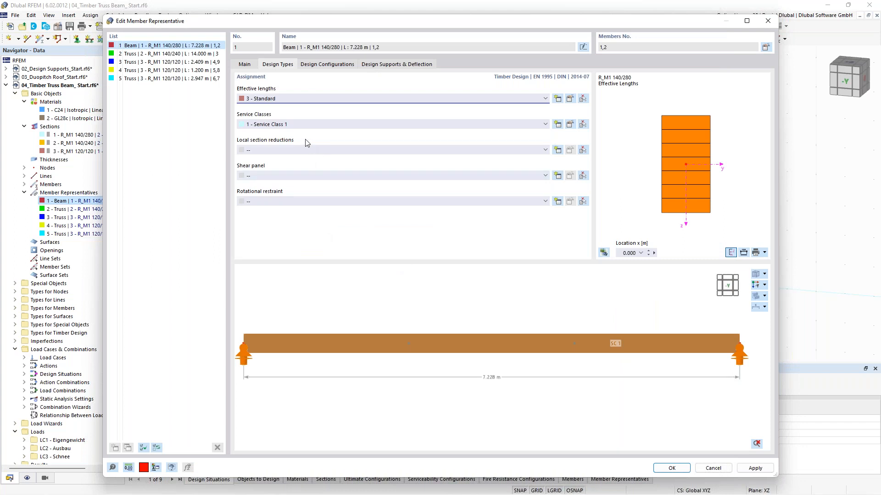
# Review the main and stability parameters of ultimate configuration 1 - Standard assigned to the beam representative, without changing them.
pyautogui.click(337, 67)
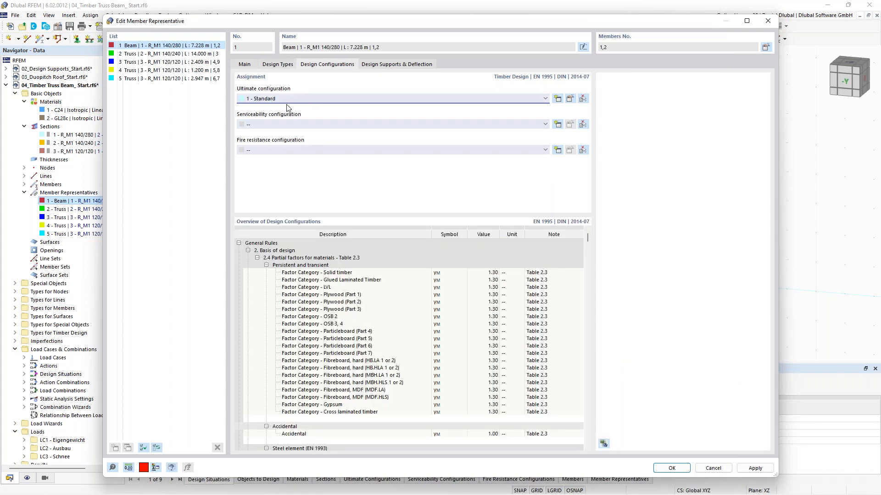
pyautogui.click(570, 99)
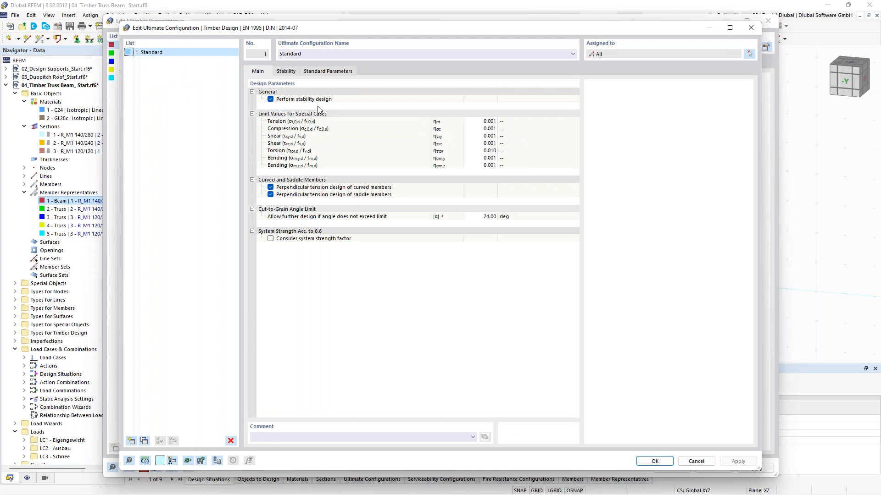
pyautogui.click(318, 72)
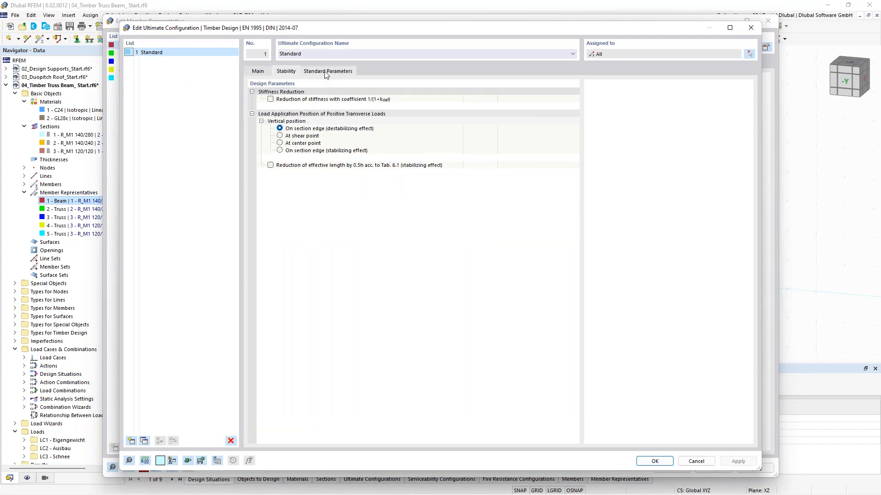
pyautogui.click(286, 71)
pyautogui.click(260, 72)
pyautogui.click(751, 28)
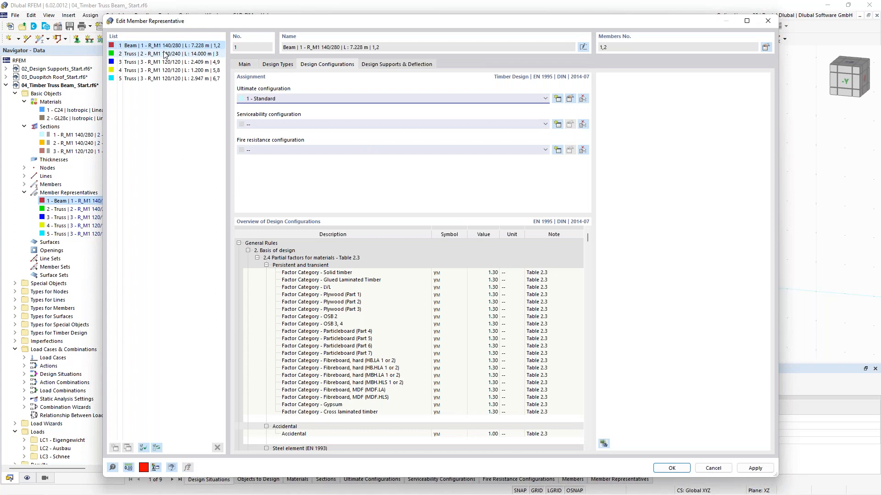
# Create new effective lengths for member representative 2 - Truss with lateral-torsional buckling excluded, keeping the default supports and factors.
pyautogui.click(165, 54)
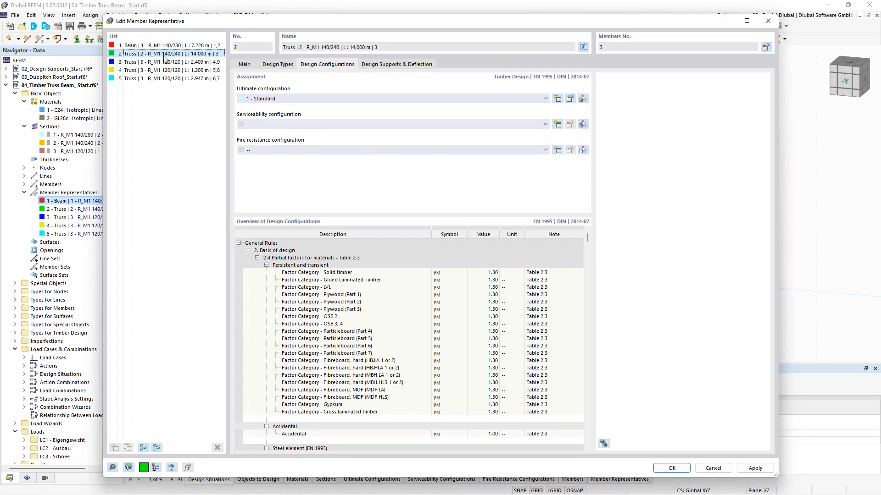
pyautogui.moveTo(245, 21); pyautogui.dragTo(247, 334)
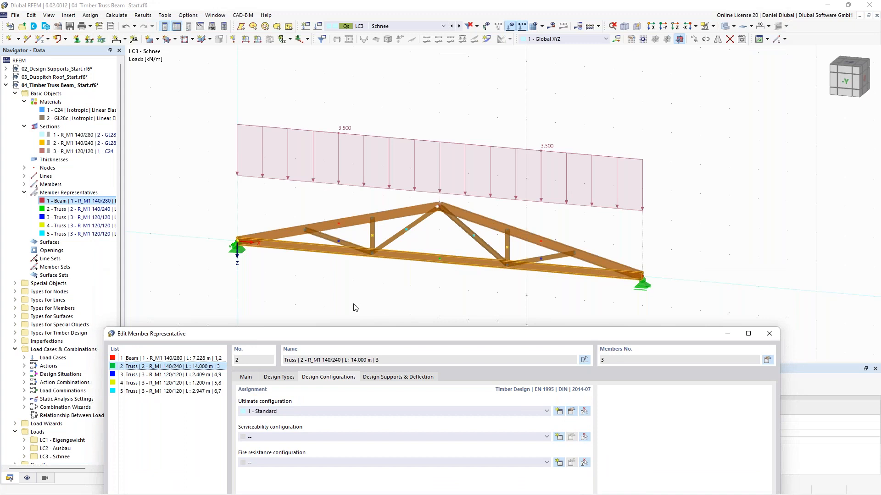
pyautogui.moveTo(351, 336); pyautogui.dragTo(344, 41)
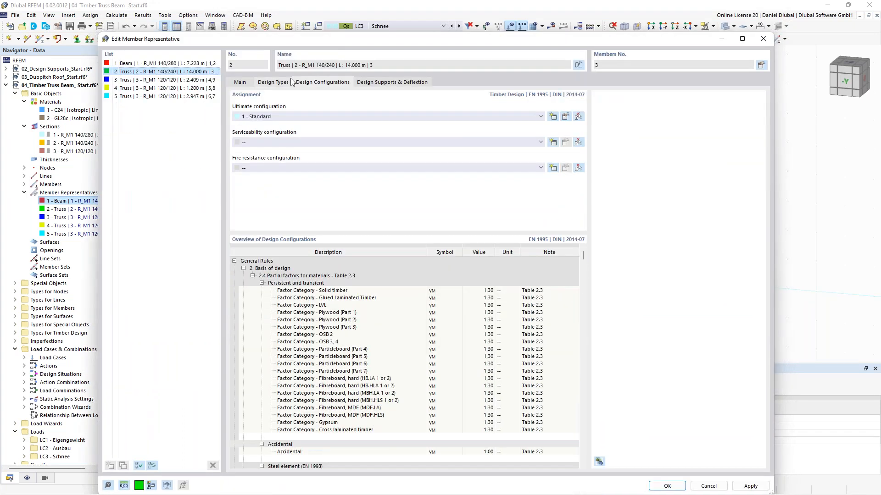
pyautogui.click(290, 82)
pyautogui.click(553, 118)
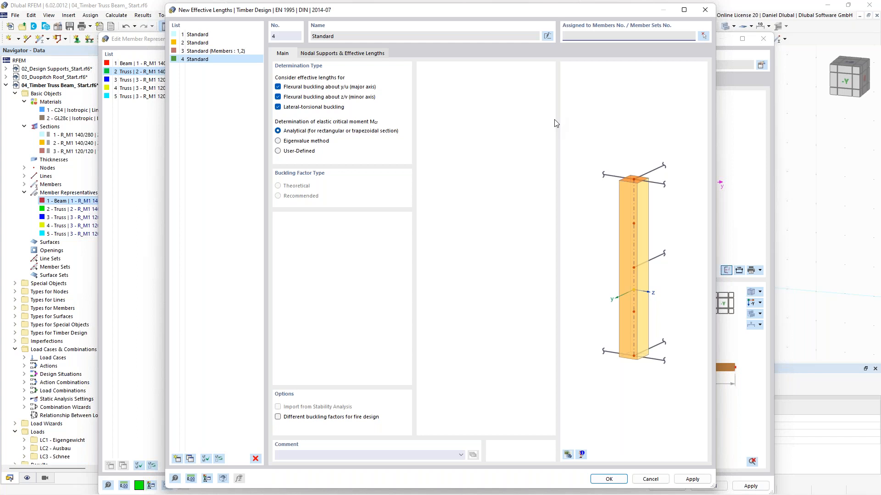
pyautogui.click(328, 108)
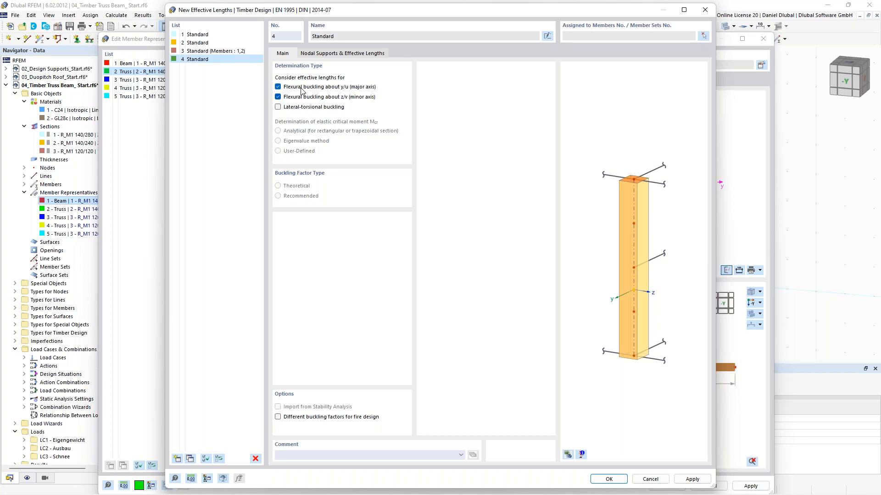
pyautogui.click(318, 53)
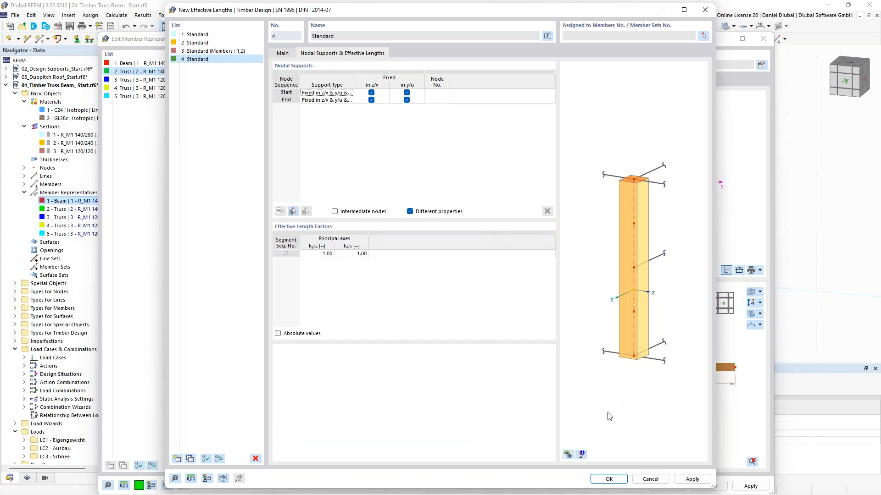
pyautogui.click(609, 479)
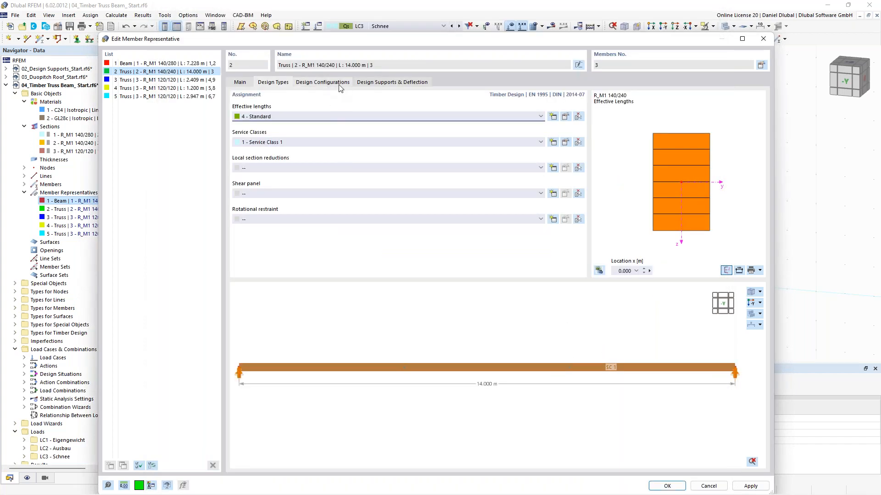
# Assign serviceability configuration 1 - Standard to member representative 2 and check its deflection limits.
pyautogui.click(331, 83)
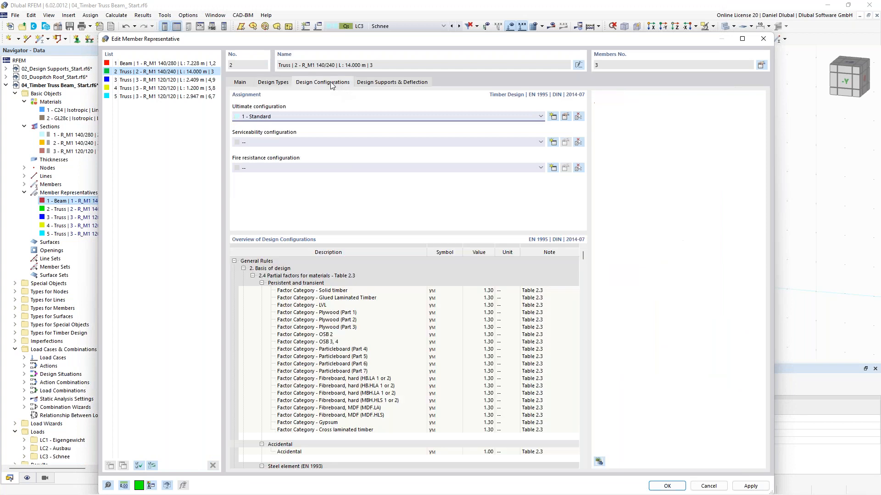
pyautogui.click(321, 142)
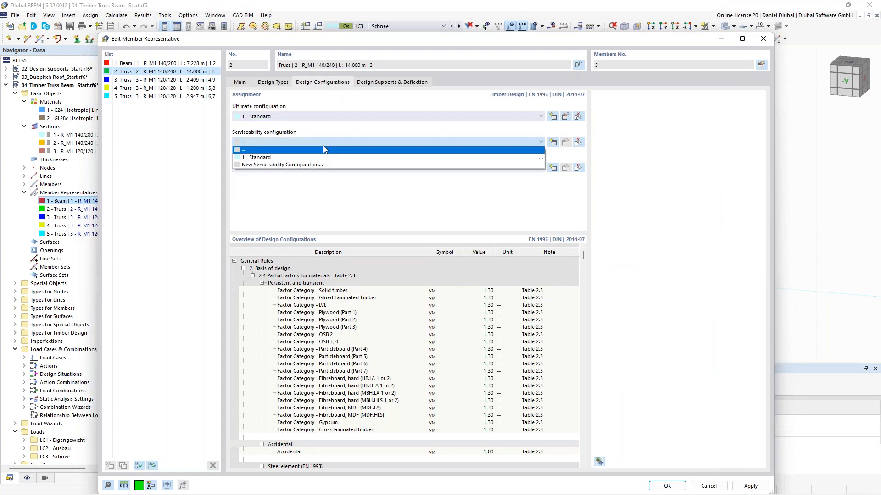
pyautogui.click(327, 157)
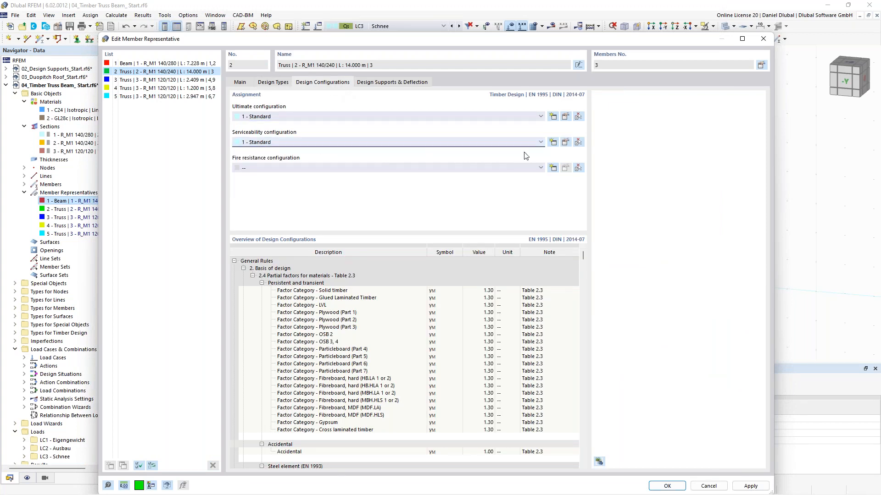
pyautogui.click(566, 143)
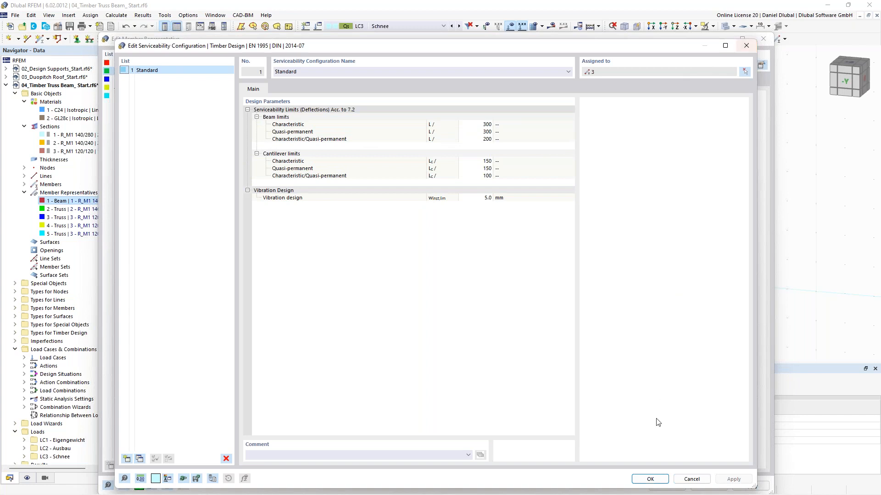
pyautogui.click(649, 479)
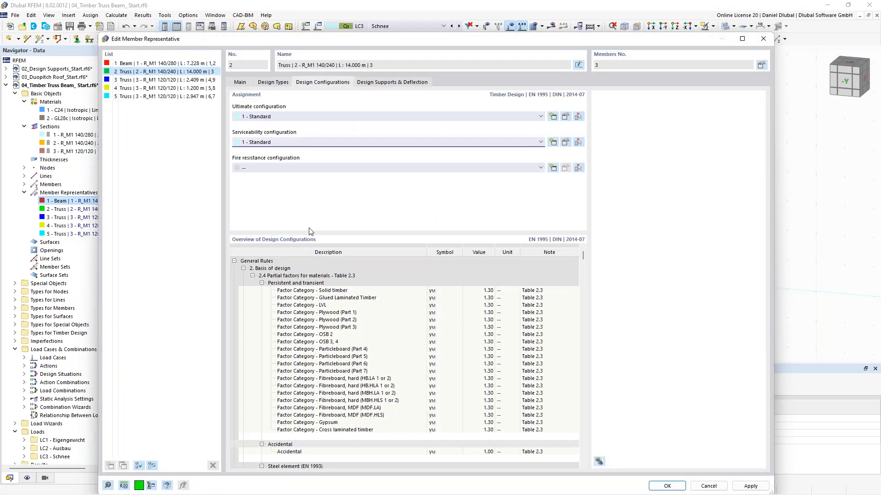
# Select member representatives 3-5 together and open their design types.
pyautogui.moveTo(164, 81); pyautogui.dragTo(164, 97)
pyautogui.click(281, 86)
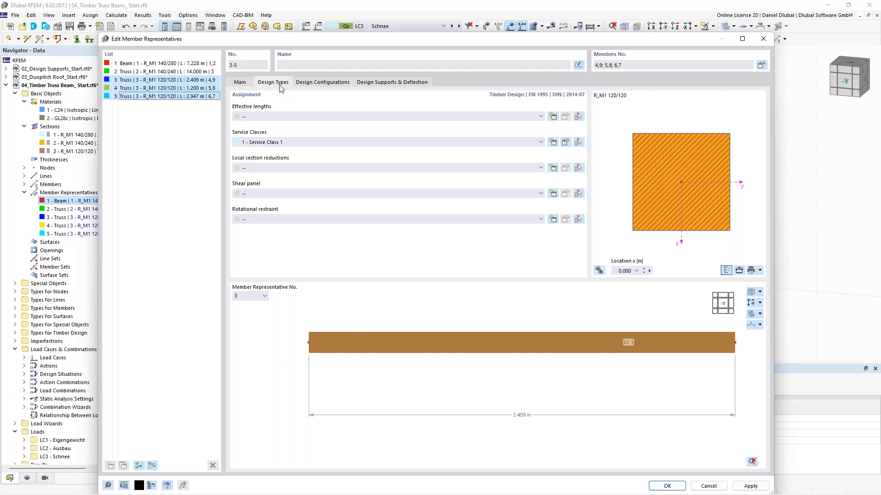
# Run Calculate All for the truss and list the timber design ratios on member representatives.
pyautogui.click(598, 29)
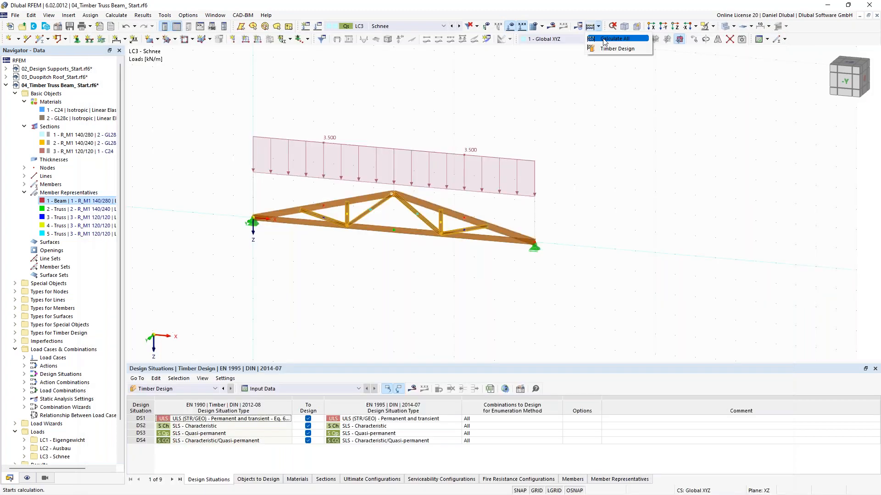
pyautogui.click(601, 40)
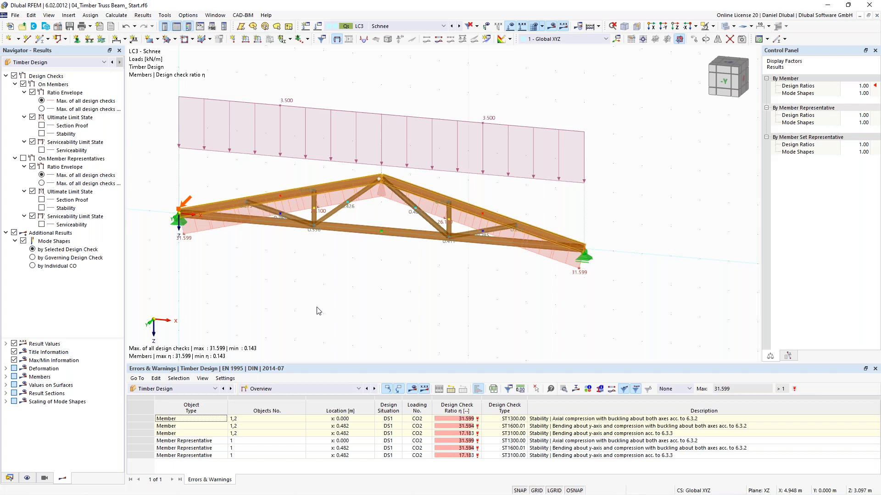
pyautogui.click(569, 420)
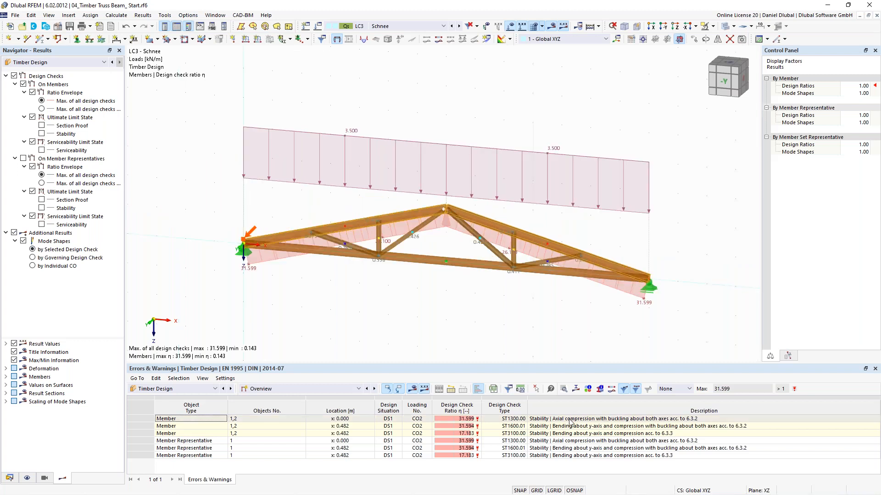
pyautogui.click(303, 389)
pyautogui.click(289, 412)
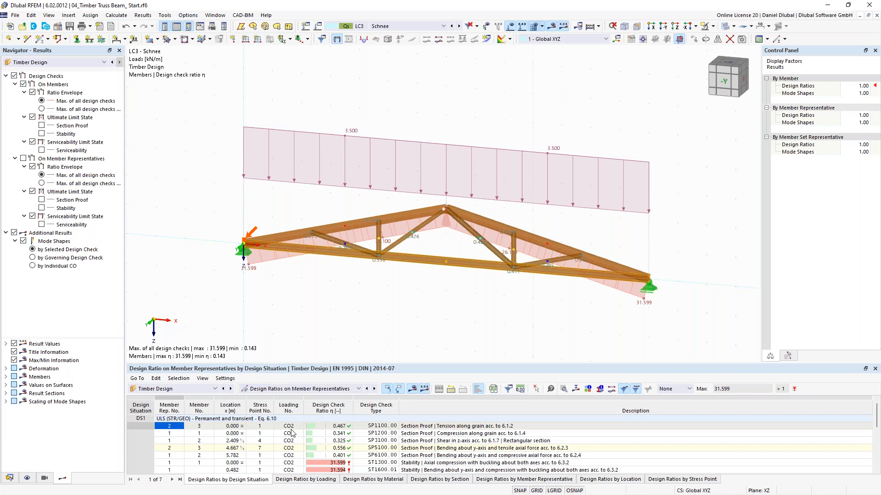
# Examine the design check details of stability check ST1300 for member representative 1, including the equivalent lengths and formulas.
pyautogui.scroll(-1, 456, 443)
pyautogui.click(456, 444)
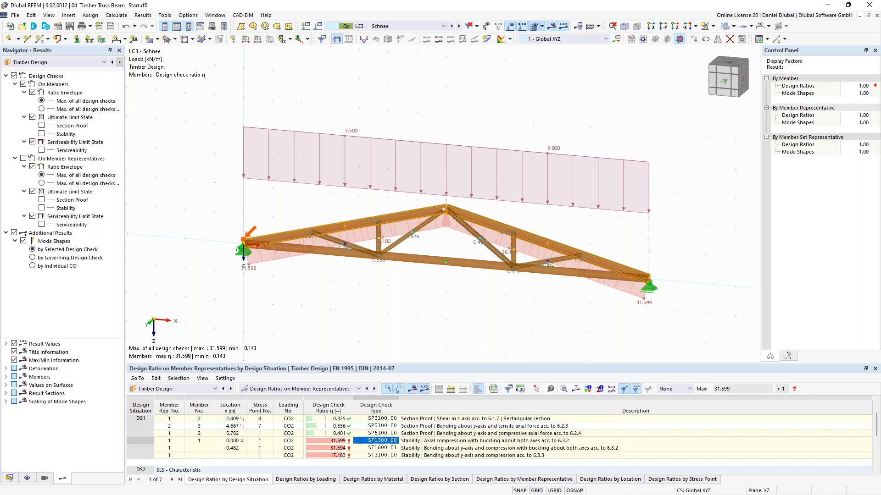
pyautogui.doubleClick(425, 443)
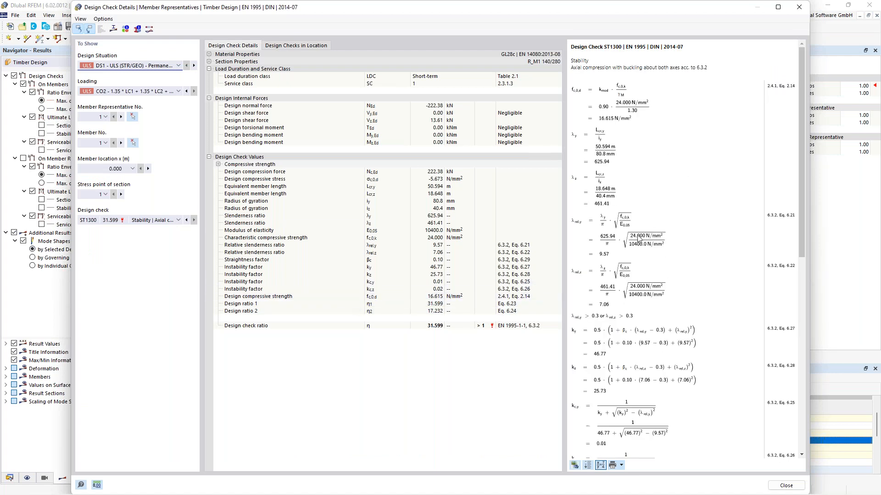
pyautogui.scroll(-3, 638, 238)
pyautogui.click(799, 7)
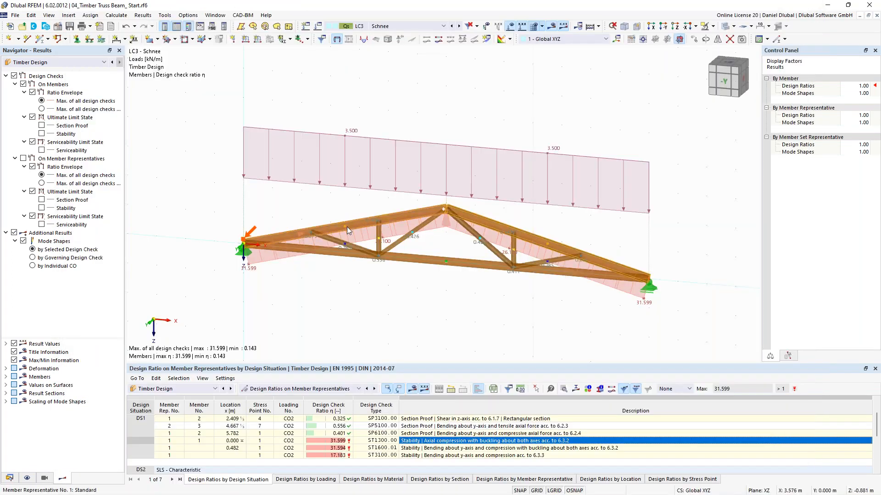
# Inspect the settings of members 1,2 and the effective length factors assigned to their member representative, leaving them as they are.
pyautogui.doubleClick(358, 223)
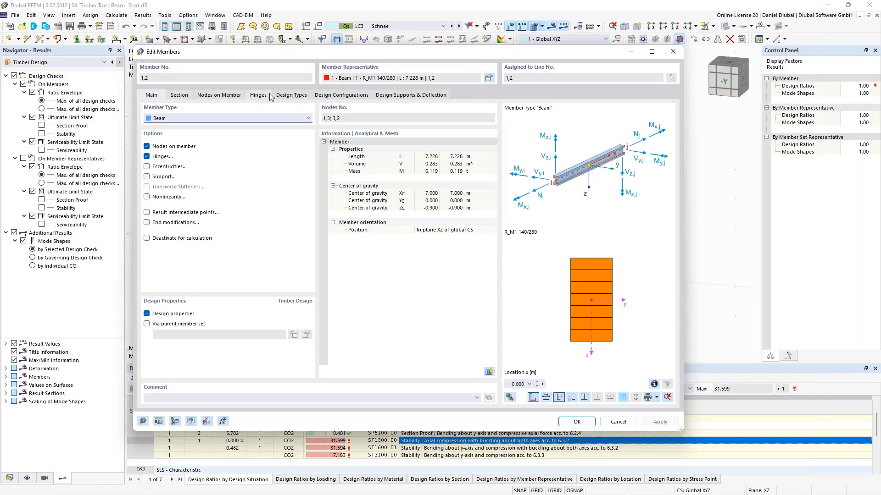
pyautogui.click(260, 97)
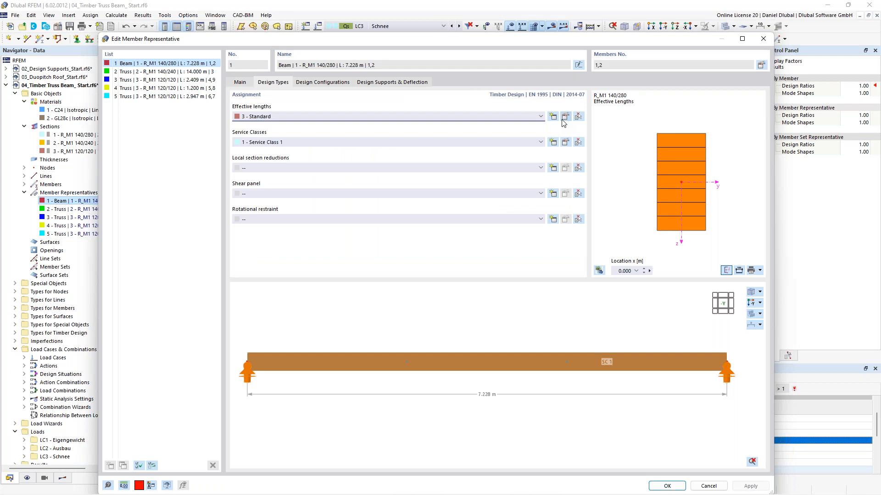
pyautogui.click(565, 117)
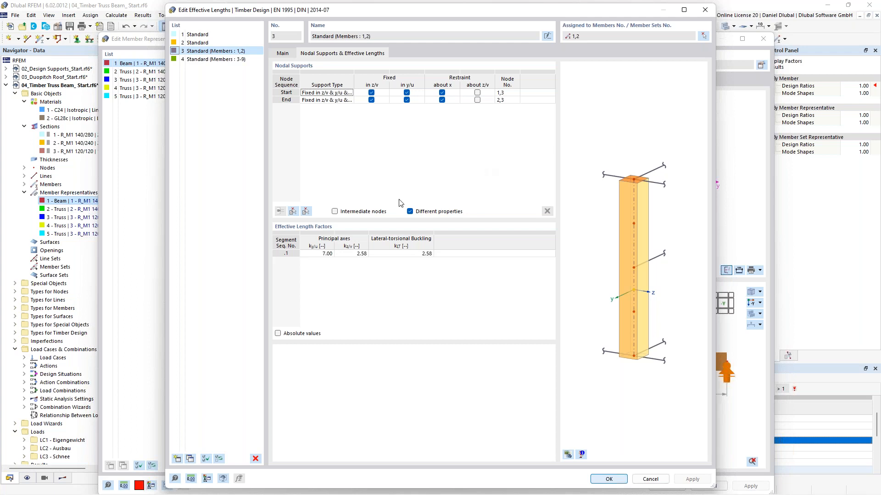
pyautogui.click(706, 10)
pyautogui.click(763, 39)
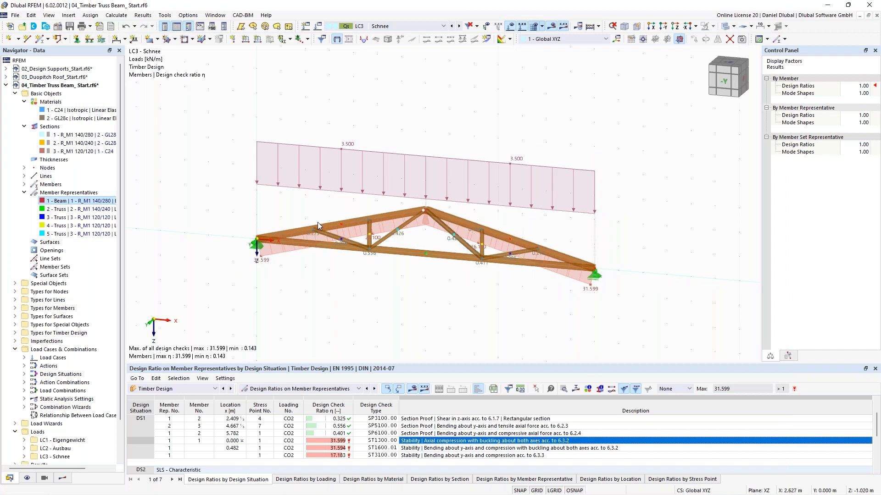
pyautogui.scroll(2, 318, 220)
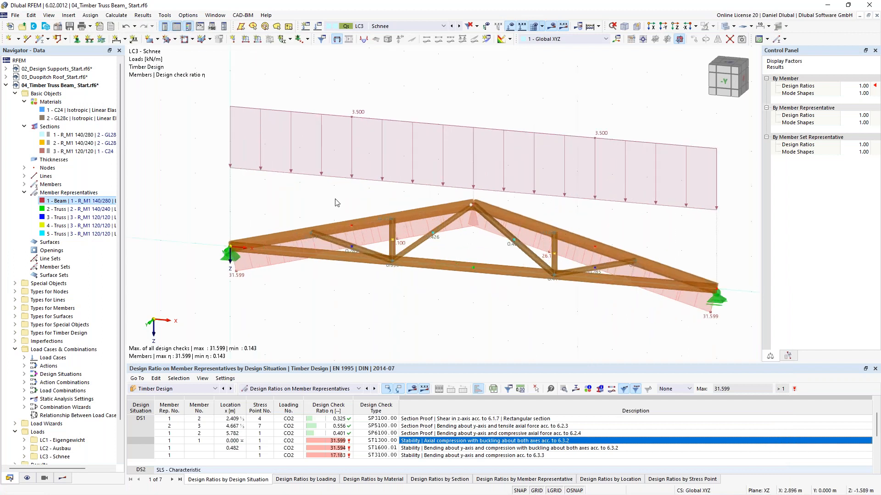
pyautogui.scroll(-2, 337, 203)
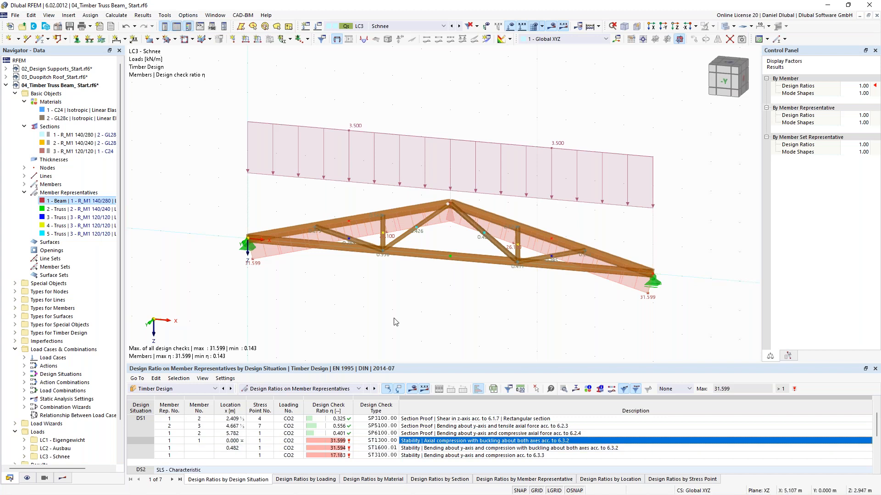
# Review the design ratios on member representatives for the ultimate and serviceability design situations.
pyautogui.scroll(-2, 396, 321)
pyautogui.scroll(2, 347, 239)
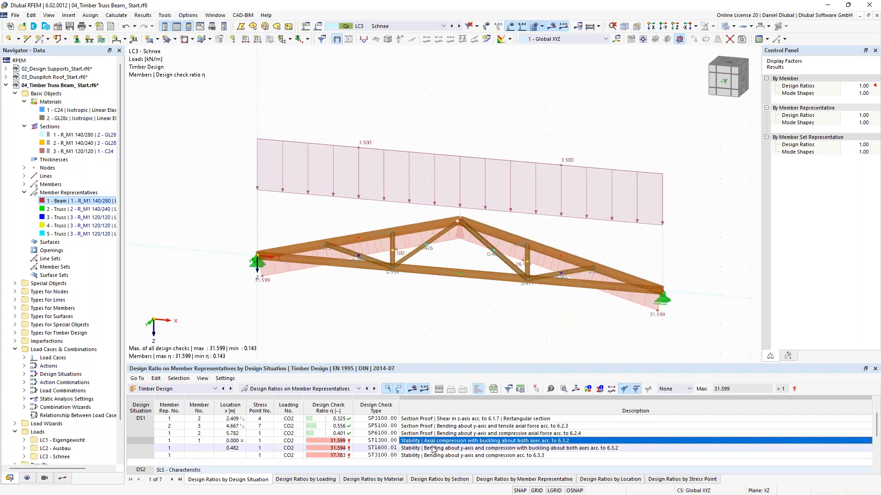
pyautogui.scroll(-2, 432, 449)
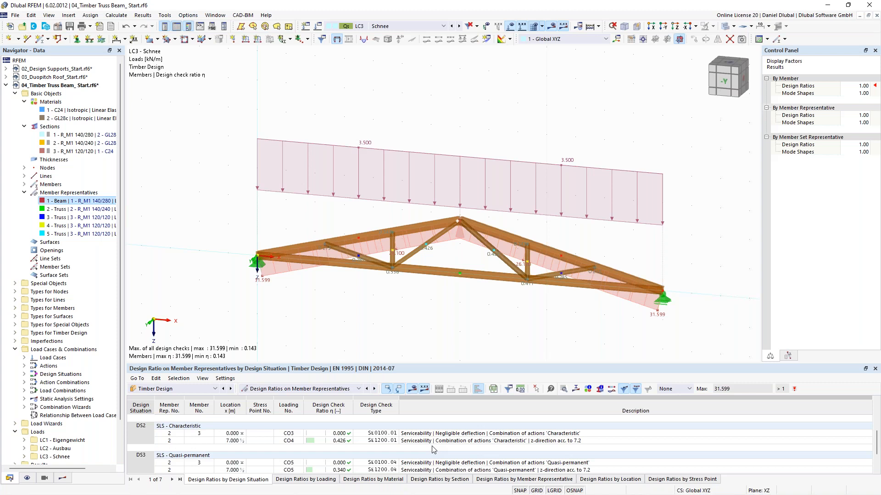
pyautogui.scroll(2, 431, 449)
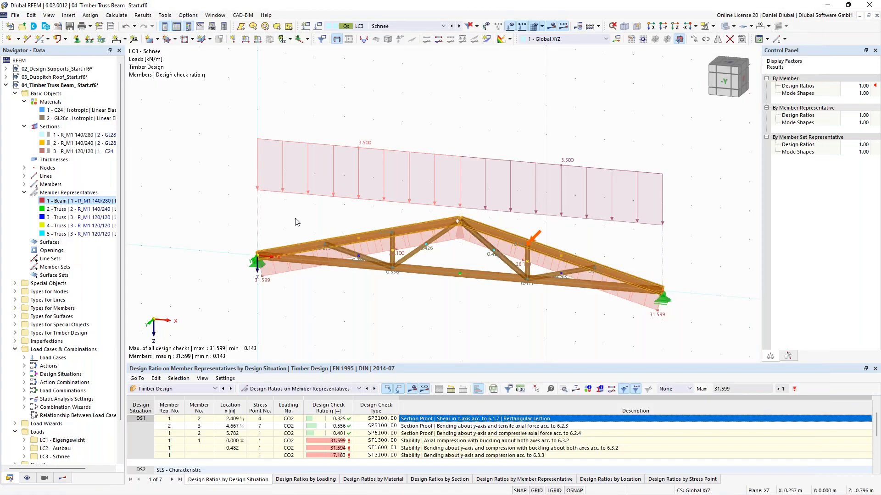
# Switch to the 03_Duopitch Roof_Start model and display its tapered beam as a solid instead of wireframe.
pyautogui.click(397, 28)
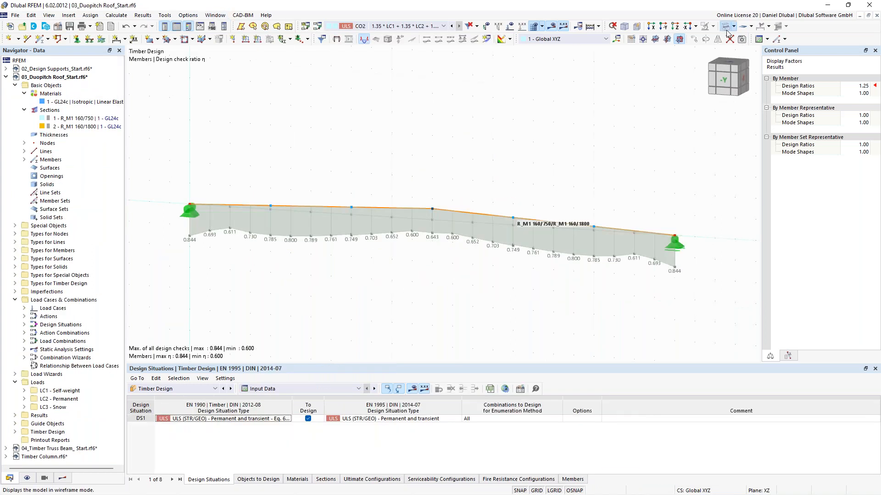
pyautogui.click(726, 28)
pyautogui.scroll(-2, 339, 114)
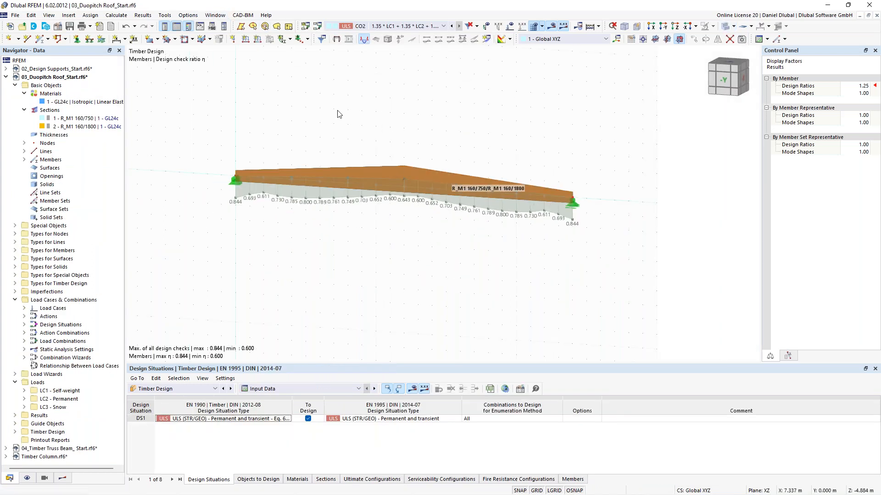
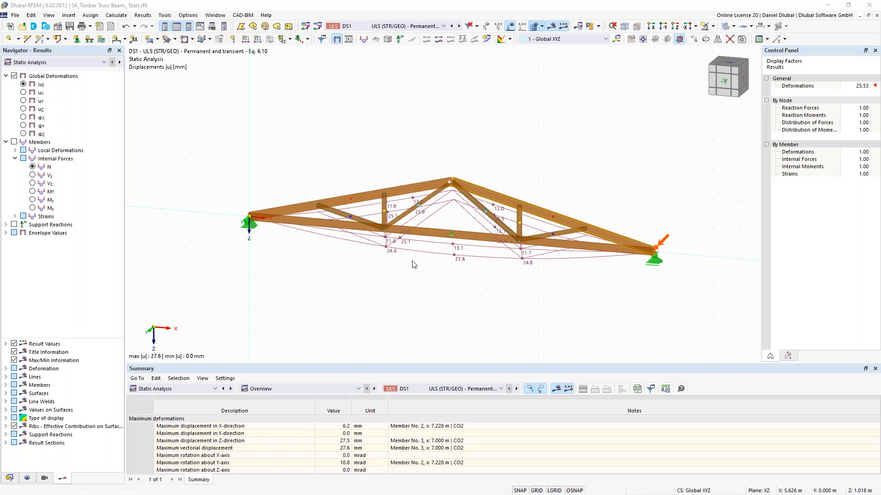
pyautogui.click(252, 16)
pyautogui.click(214, 17)
pyautogui.click(212, 17)
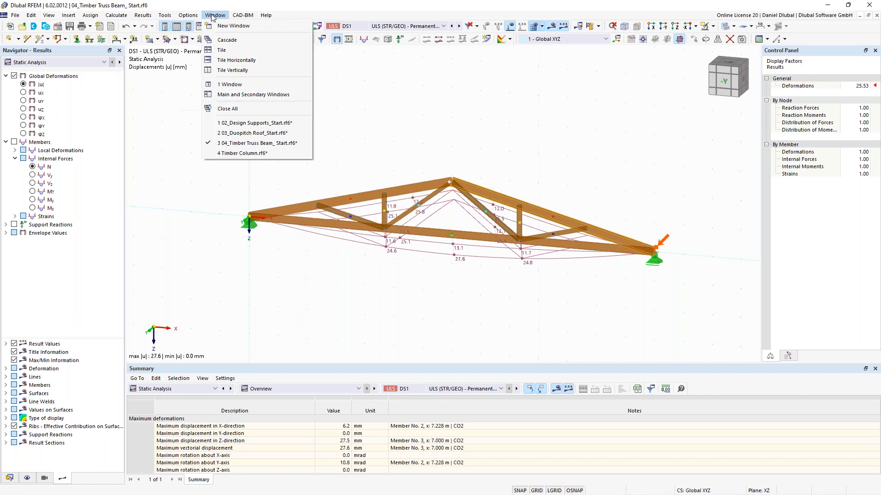
pyautogui.click(266, 144)
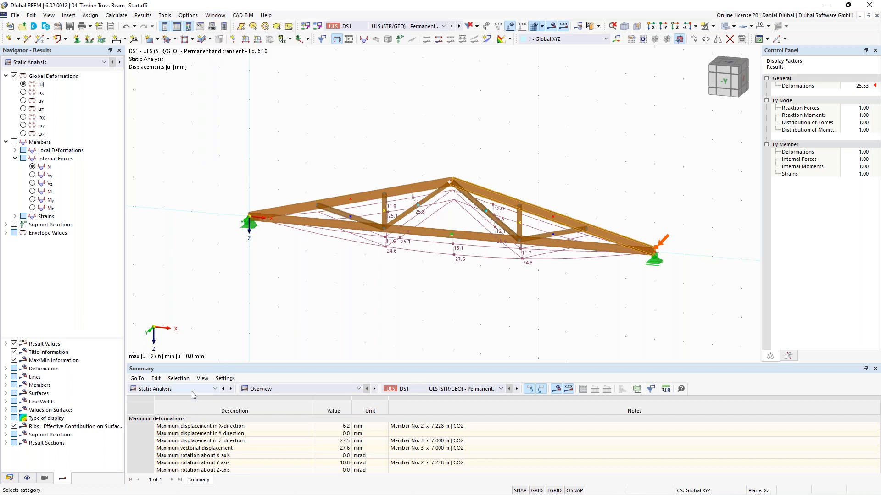
# Open the nodal supports and effective lengths of the Standard definition assigned to member representative 1 for members 1,2.
pyautogui.click(9, 478)
pyautogui.doubleClick(84, 205)
pyautogui.click(752, 62)
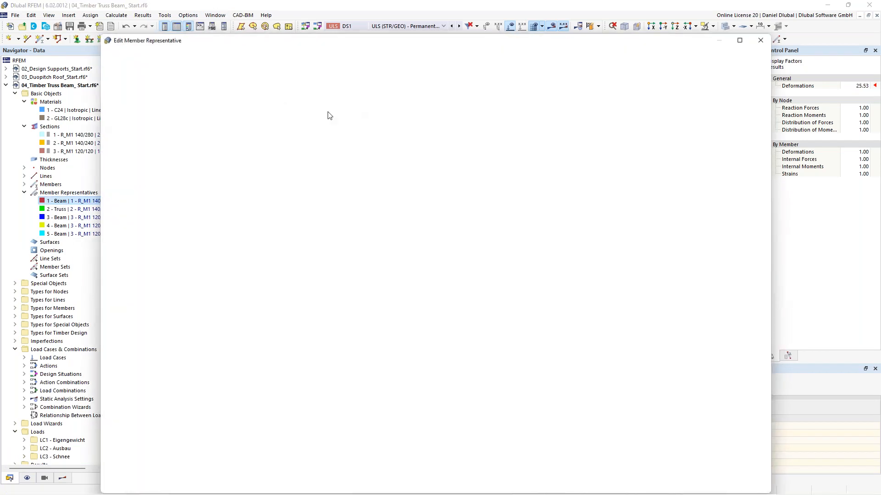
pyautogui.click(316, 84)
pyautogui.click(285, 81)
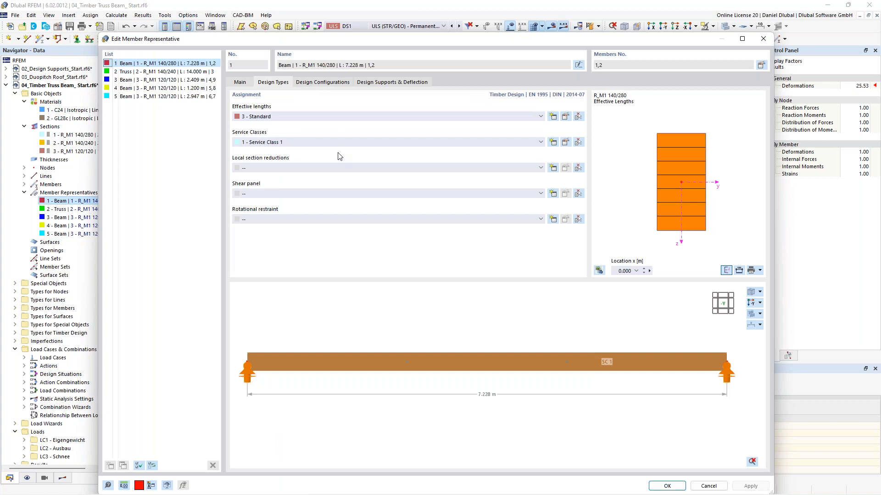
pyautogui.click(566, 116)
pyautogui.click(342, 53)
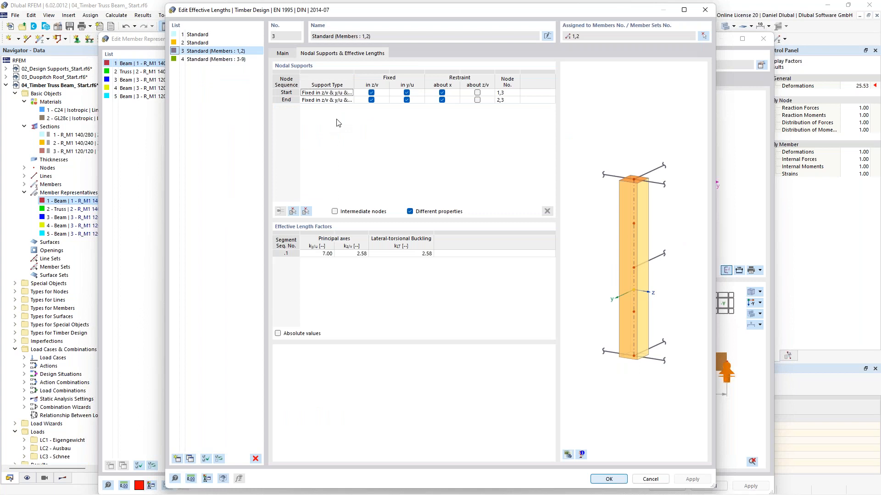
# Switch to absolute effective lengths and set Lcr,y/u to 7 m, Lcr,z/v to 2.58 m and the lateral-torsional buckling length to 2.58 m.
pyautogui.click(278, 333)
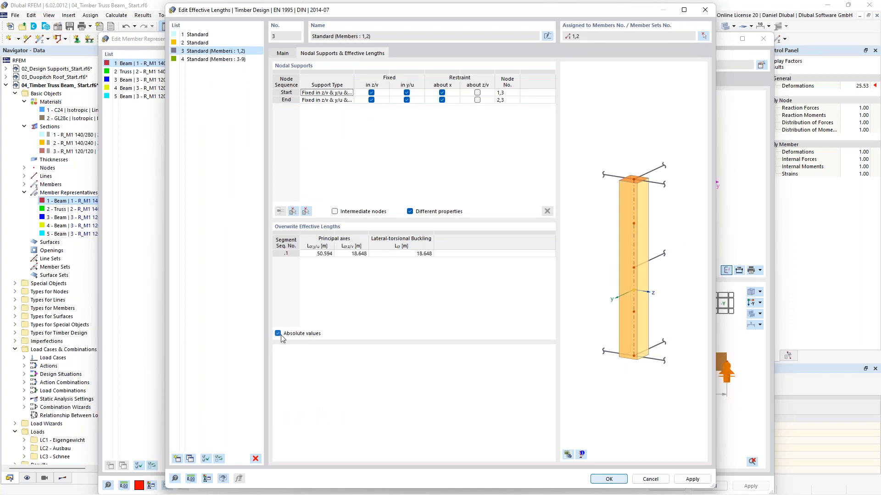
pyautogui.click(279, 334)
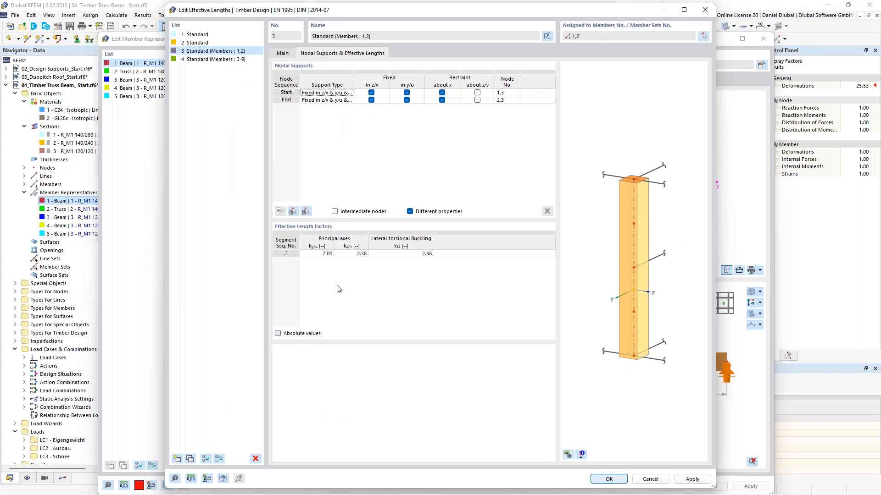
pyautogui.click(278, 334)
pyautogui.doubleClick(320, 255)
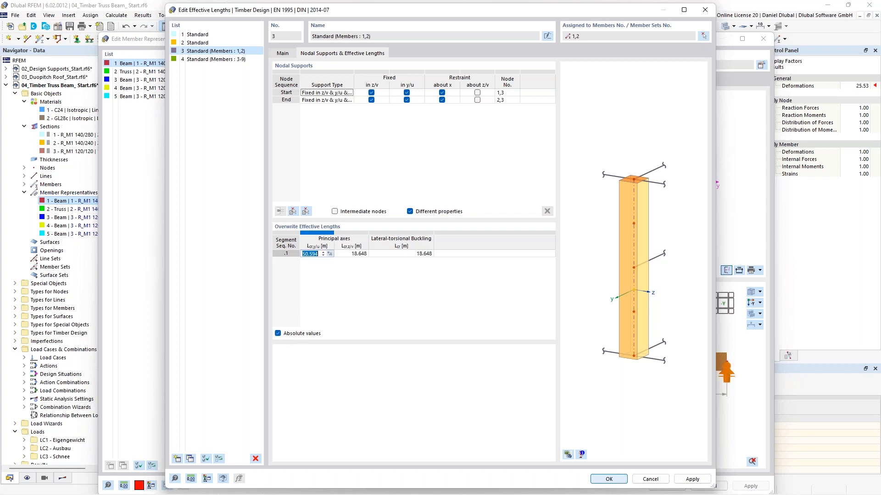
pyautogui.write('7')
pyautogui.click(356, 255)
pyautogui.write('2,58')
pyautogui.doubleClick(408, 254)
pyautogui.write('2,58')
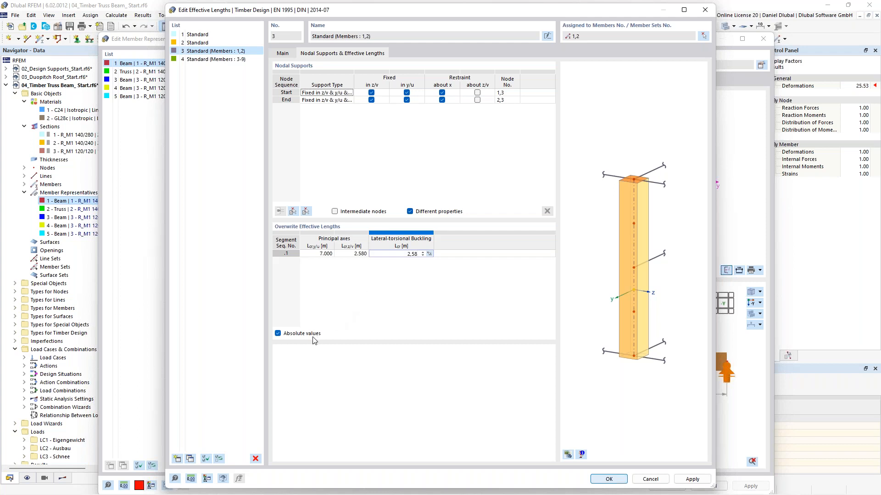
# Compare the entries with their effective length factors, return to absolute values, and save the member representative, accepting deletion of the Timber Design results.
pyautogui.doubleClick(318, 253)
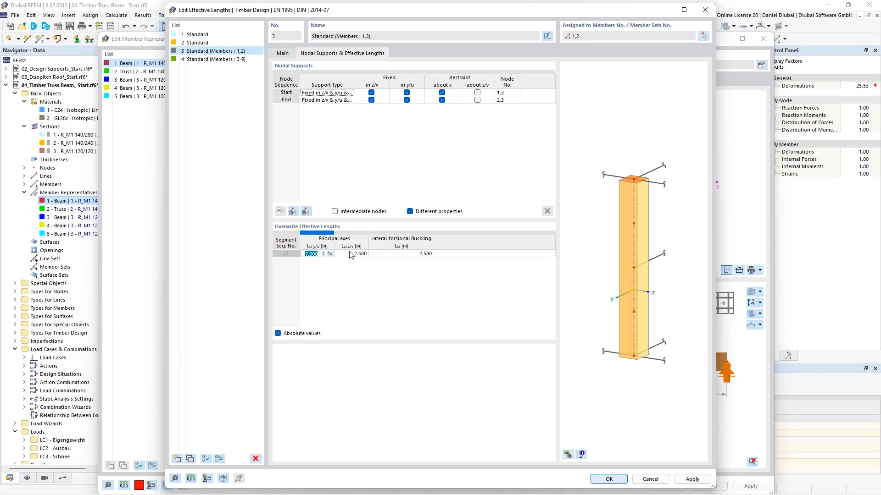
pyautogui.click(291, 334)
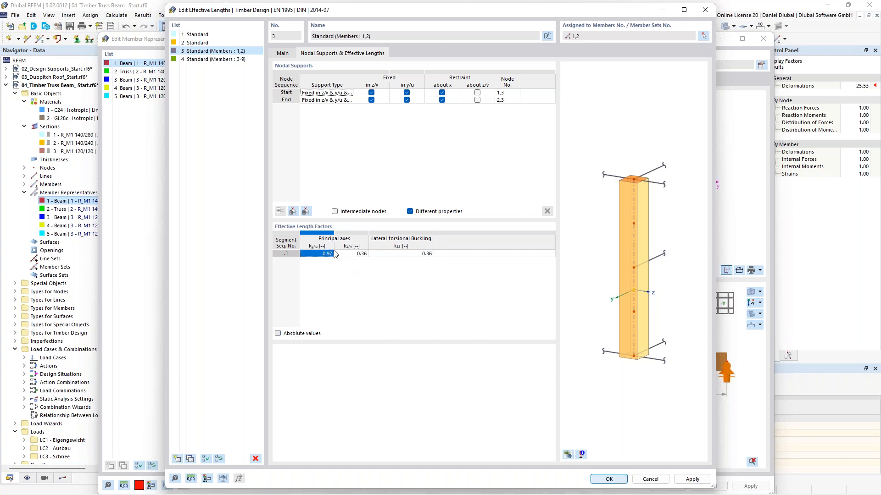
pyautogui.click(290, 333)
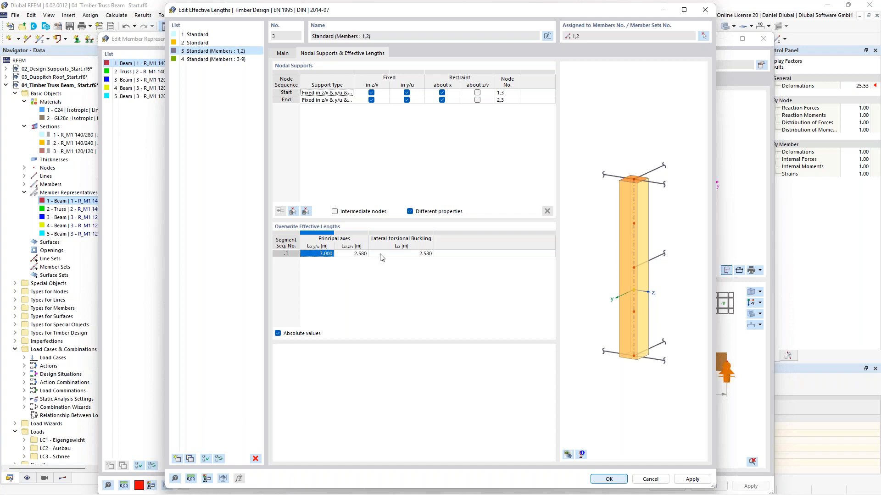
pyautogui.click(605, 479)
pyautogui.click(485, 294)
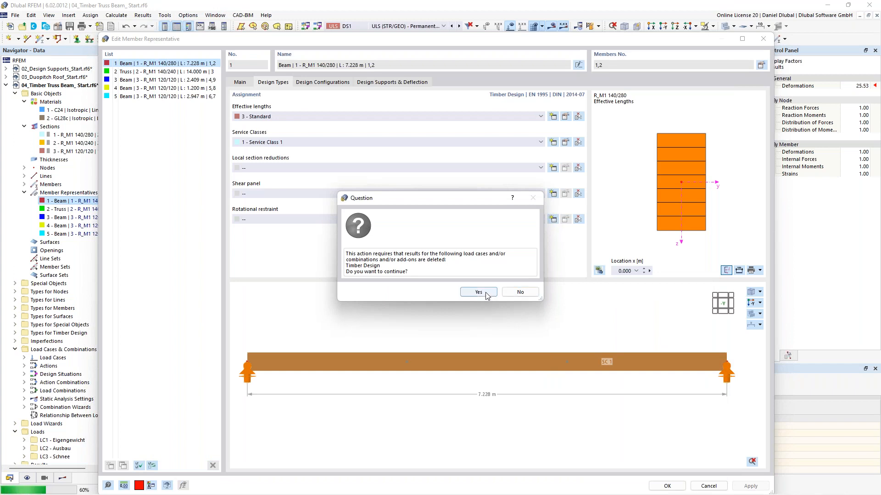
pyautogui.click(675, 488)
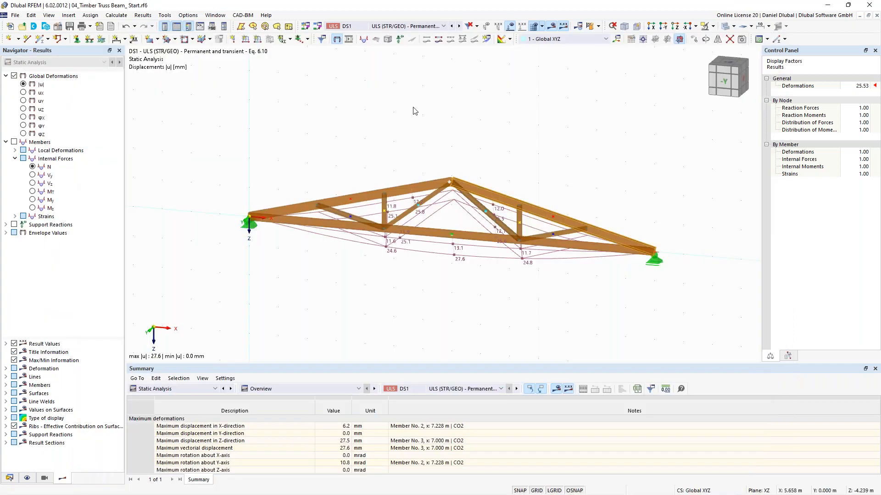
# Start the Timber Design calculation for the truss.
pyautogui.click(598, 26)
pyautogui.click(605, 48)
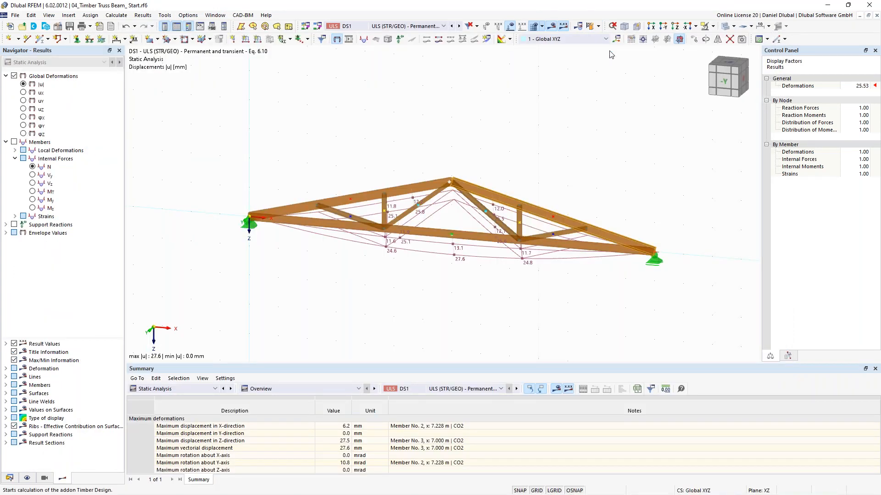